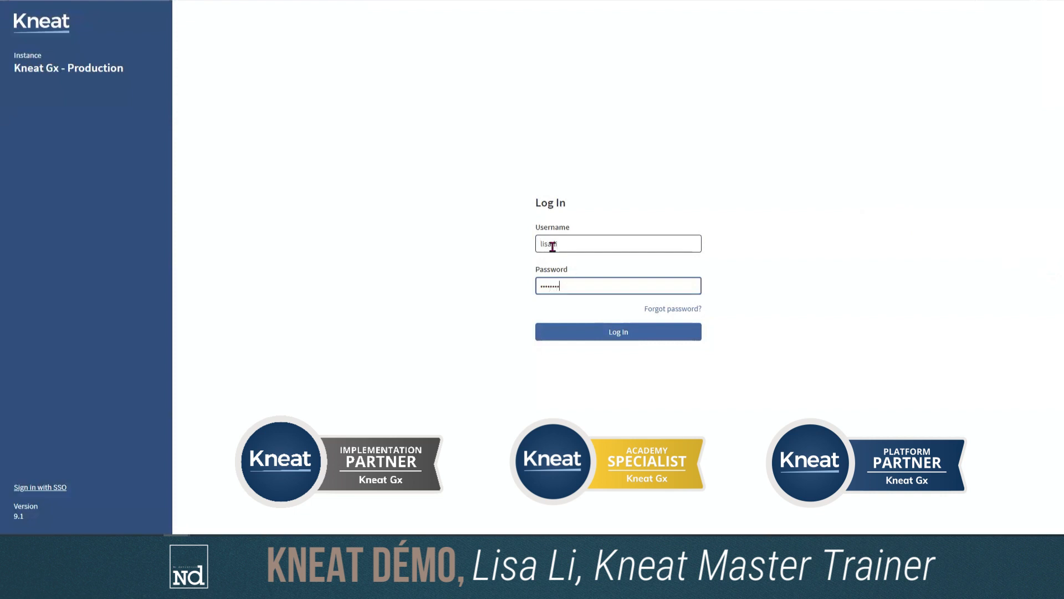
Step: Finish entering the account password and log in to the production instance
text(•)
key(Return)
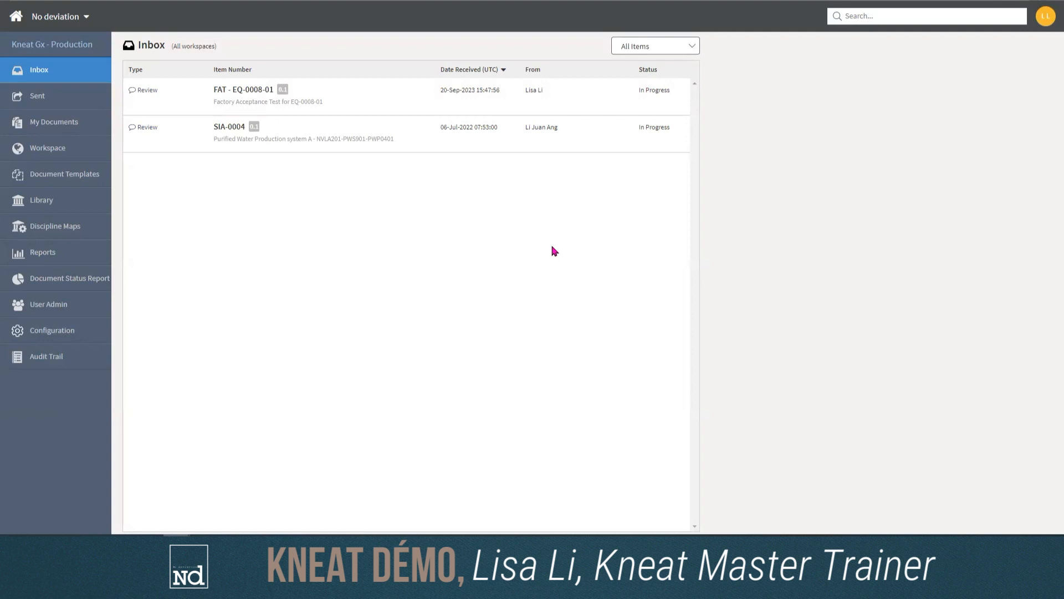
Step: Check the list of available workspaces without switching from the No deviation workspace
click(86, 18)
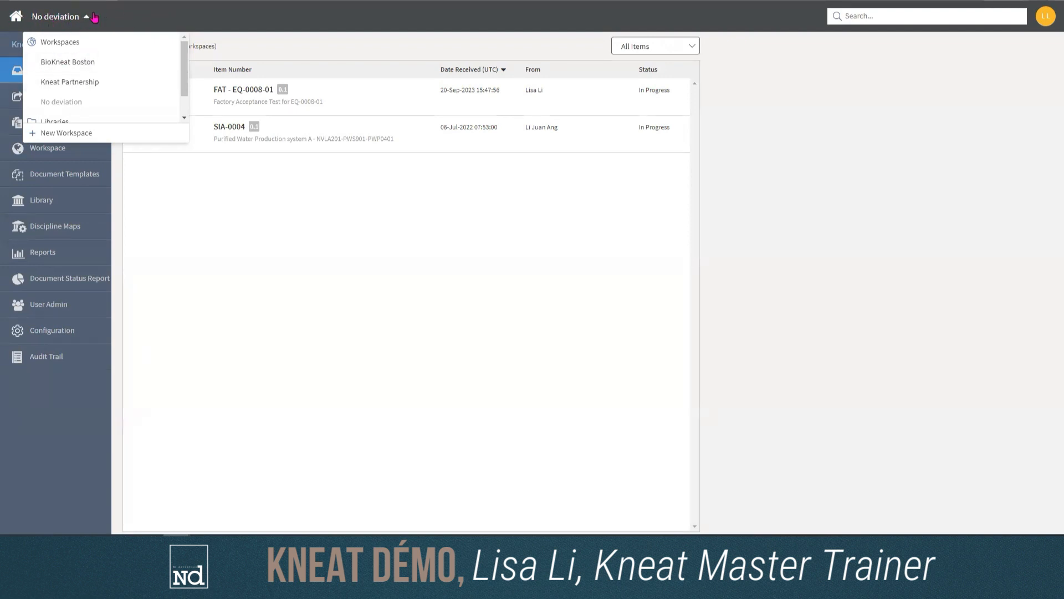
click(173, 22)
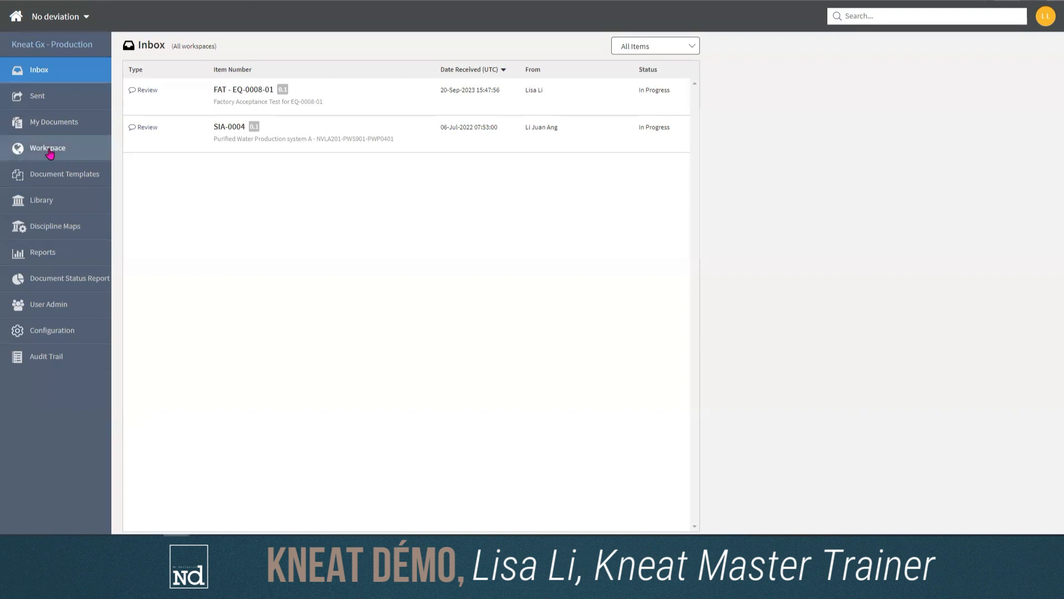
Step: Open the BK-PW-01 folder in the workspace, under Utilities and Clean Utilities
click(78, 152)
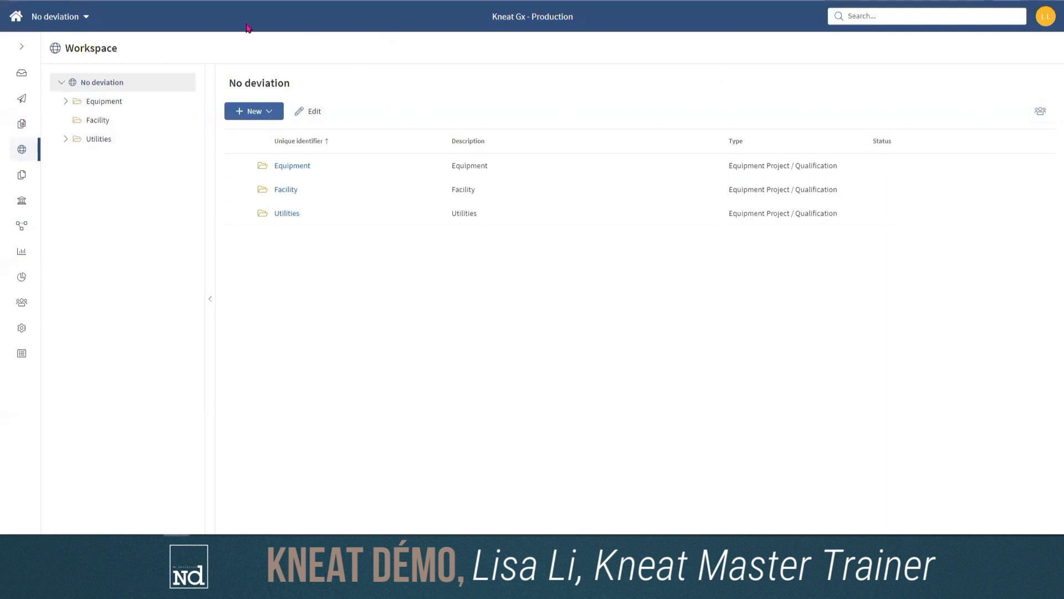
click(94, 142)
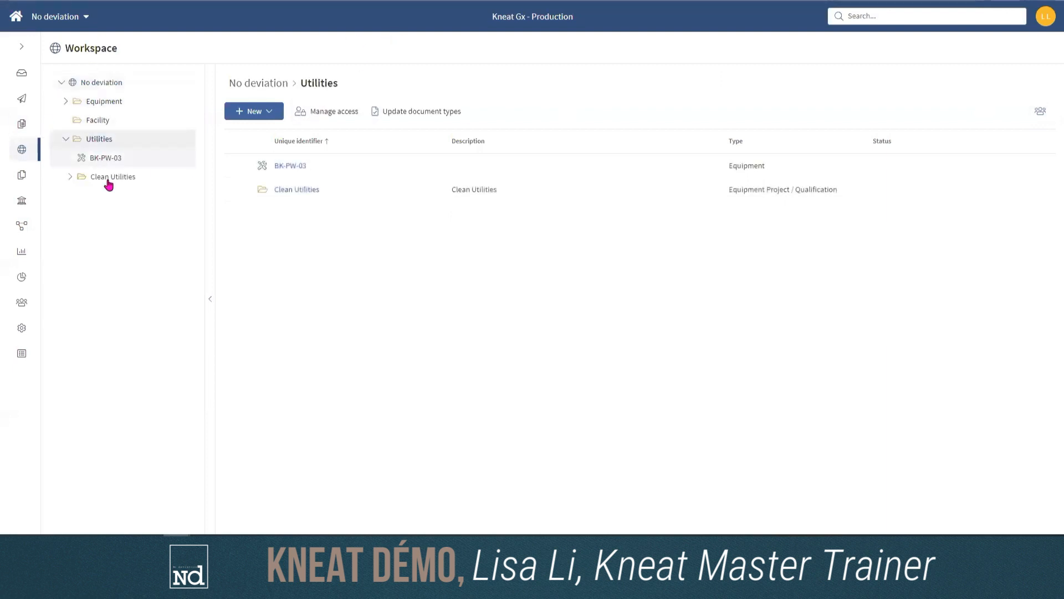
click(107, 178)
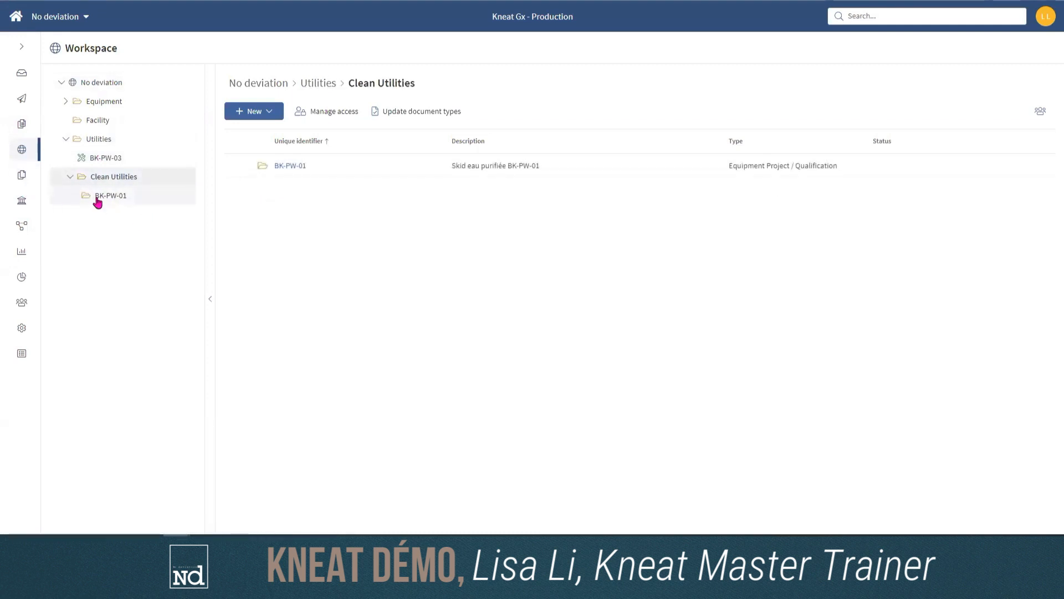
click(98, 201)
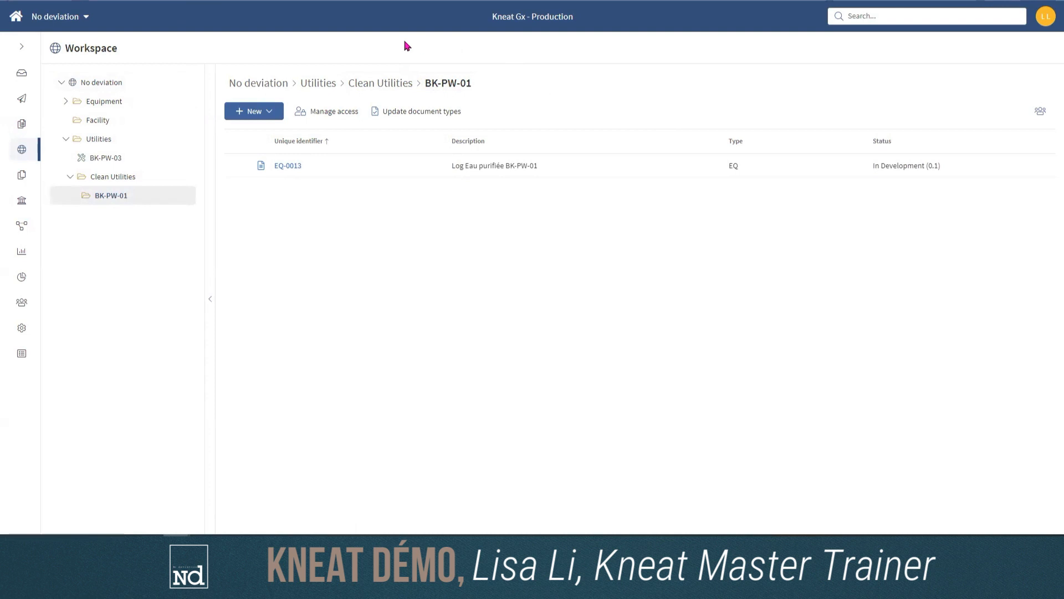
Step: Review the document types that can be created in the BK-PW-01 folder without creating one
click(279, 114)
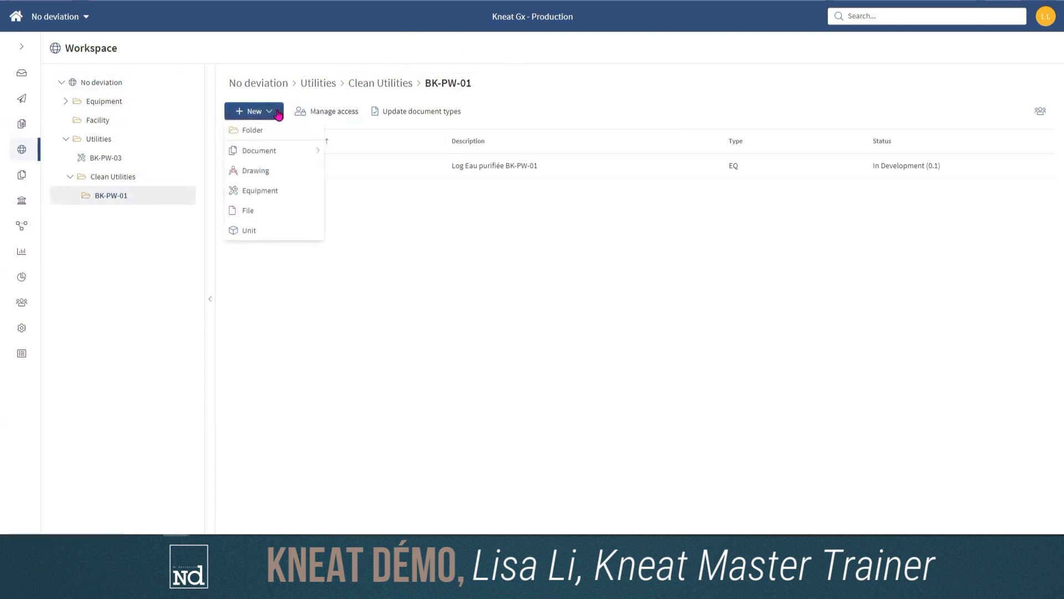
mouse_move(280, 151)
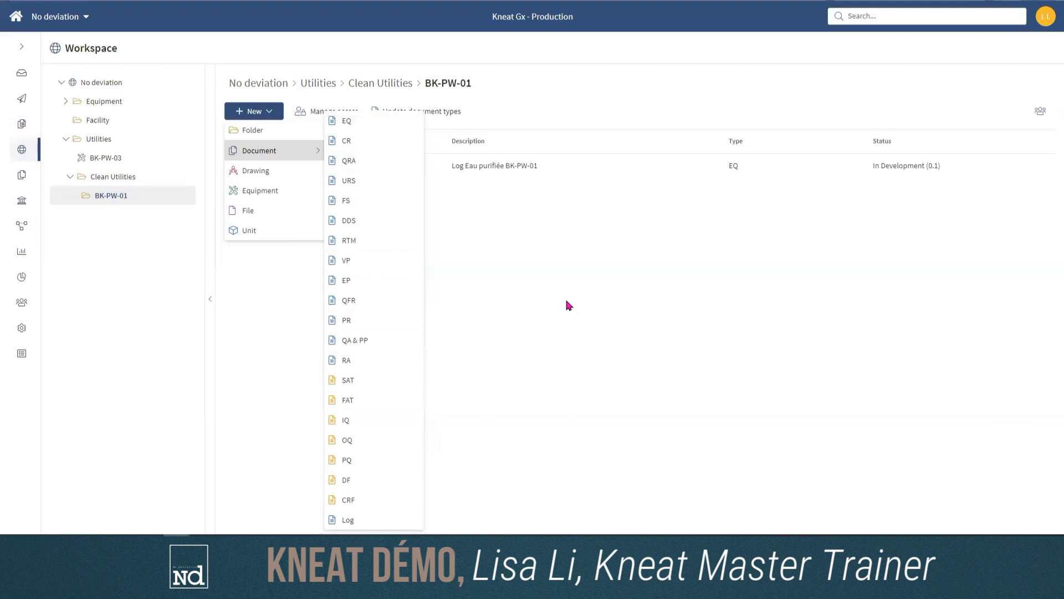
click(480, 234)
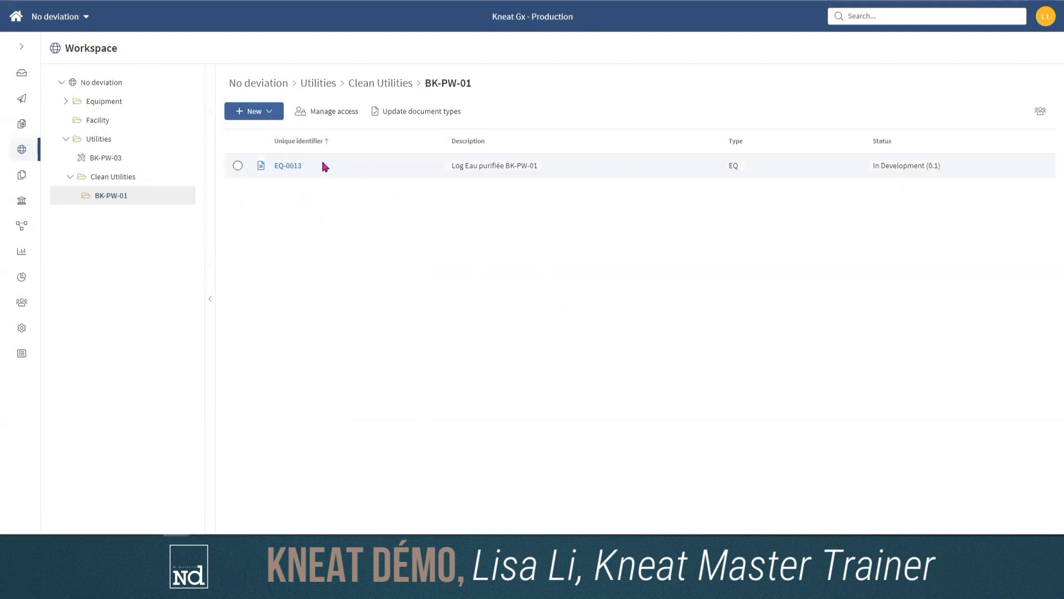
Step: Open the EQ-0013 log and start a new object in its Requalification table using the Major Modification and Requalification template
click(288, 166)
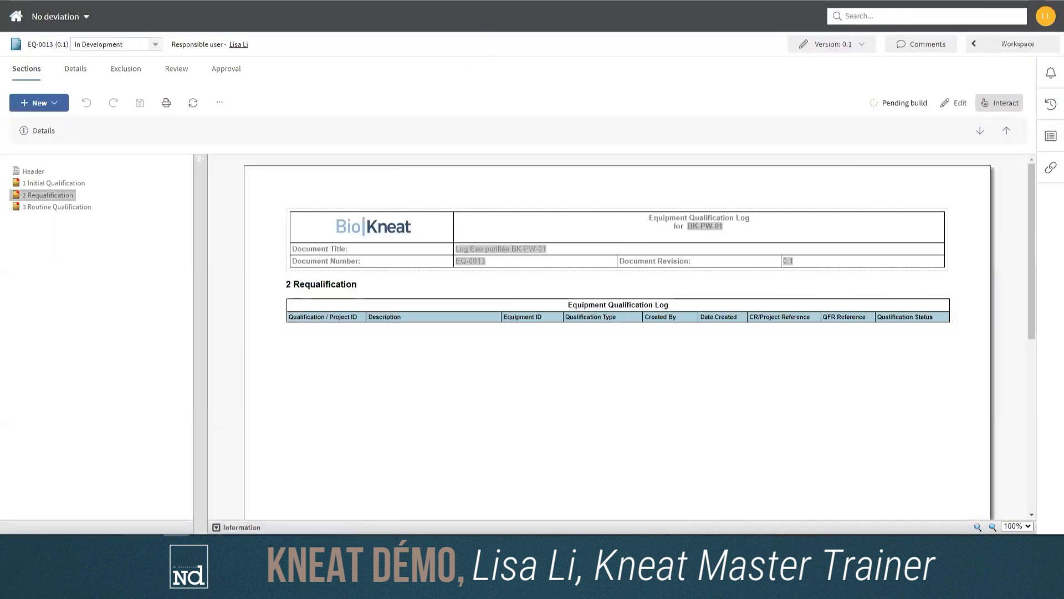
mouse_move(628, 318)
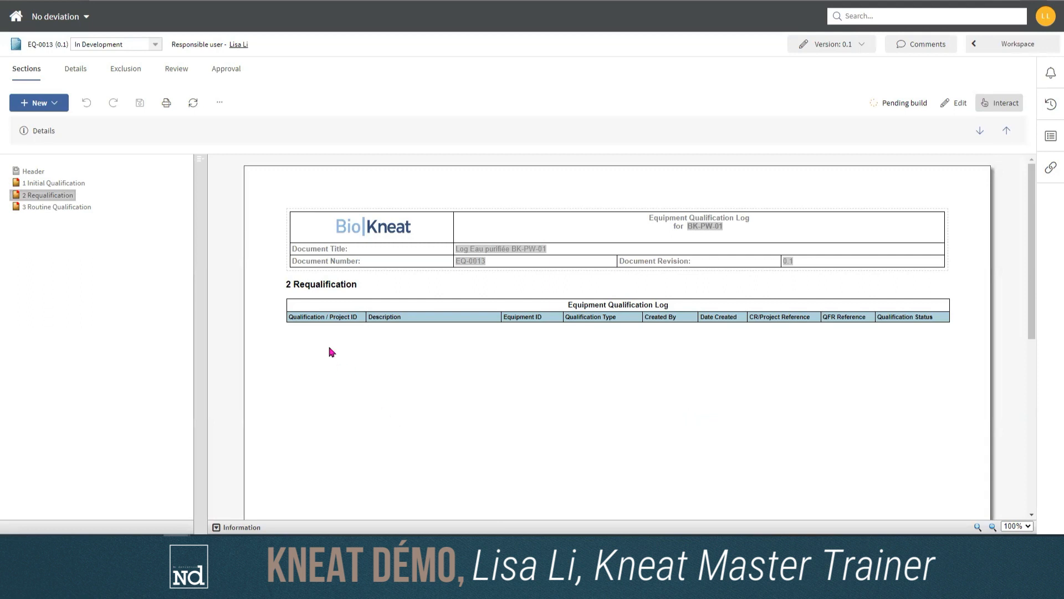
mouse_move(306, 304)
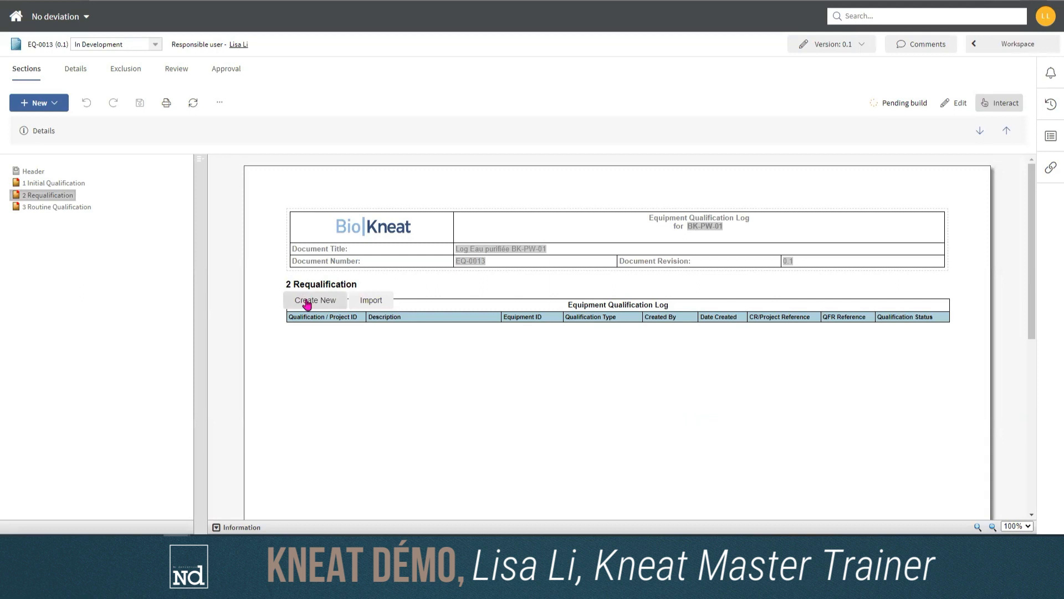
click(307, 304)
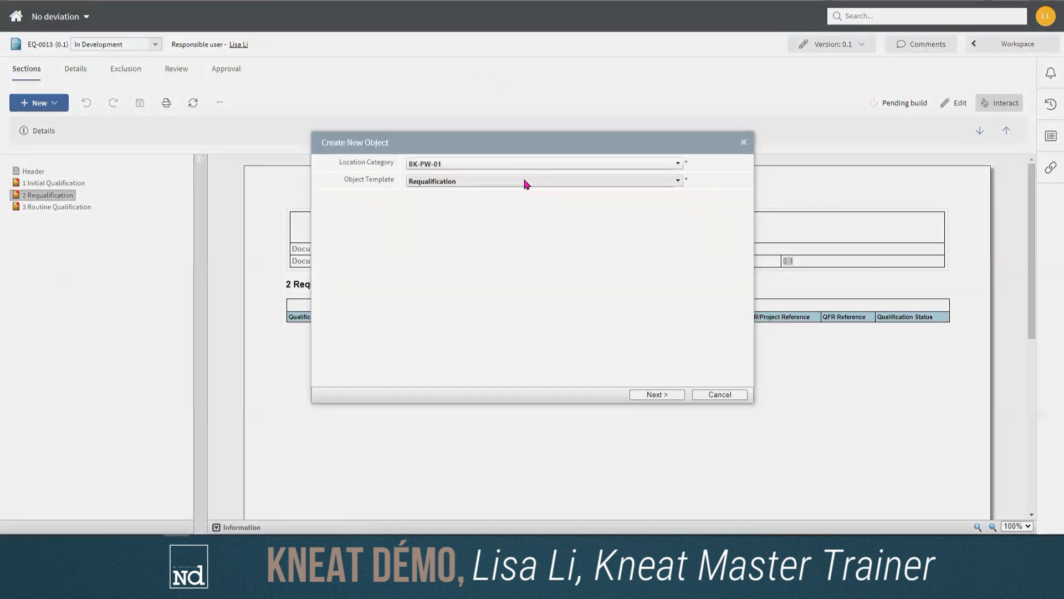
click(660, 181)
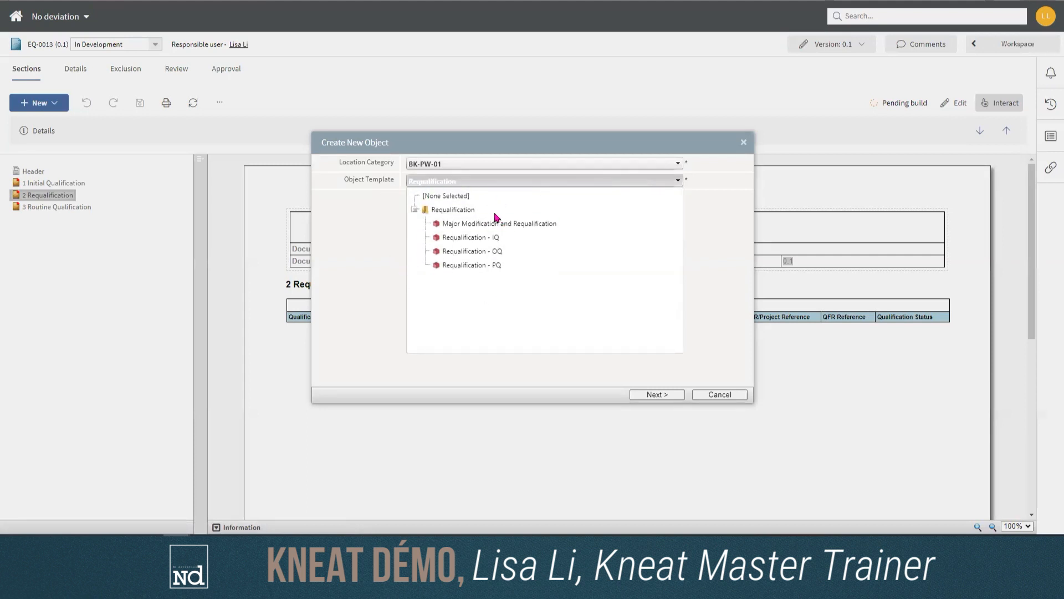
click(513, 224)
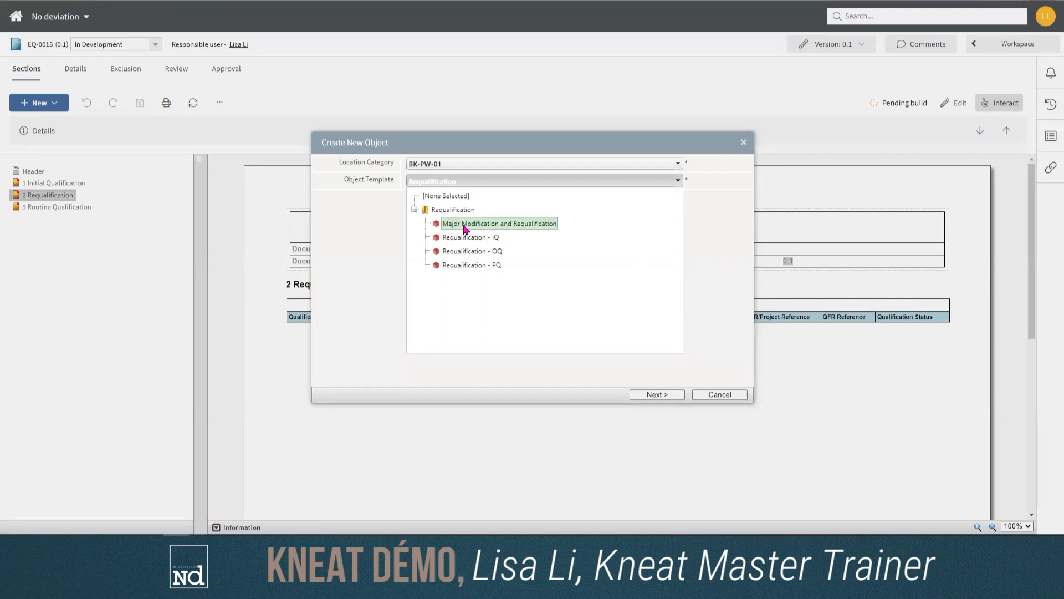
click(487, 225)
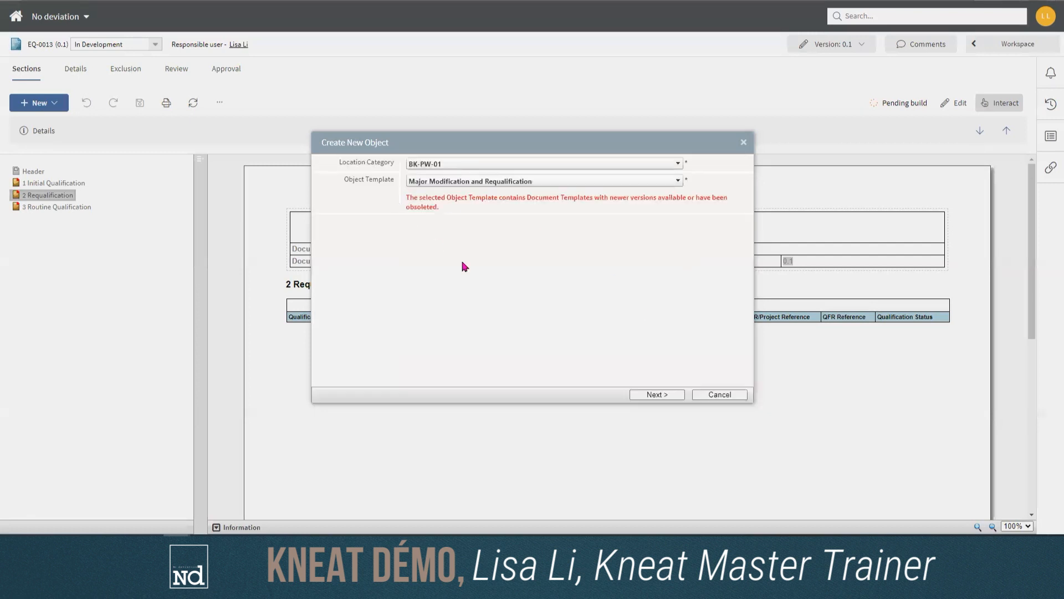
click(664, 395)
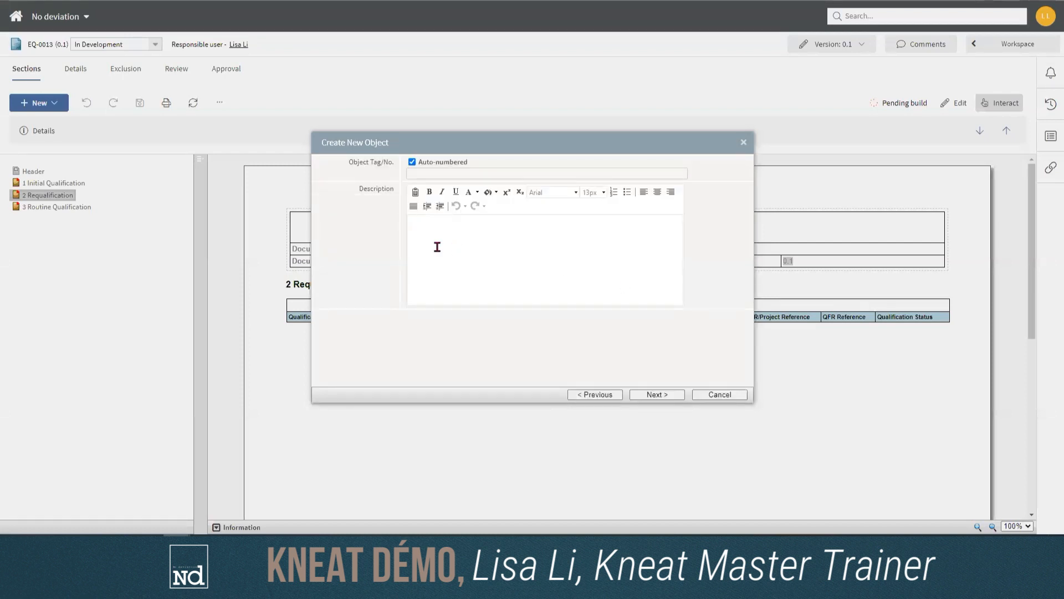
Step: Create the auto-numbered object with the description "Requalification du skid BK-PW-01 suite au CC123456" and build the log document
text(Requalification du skid BK)
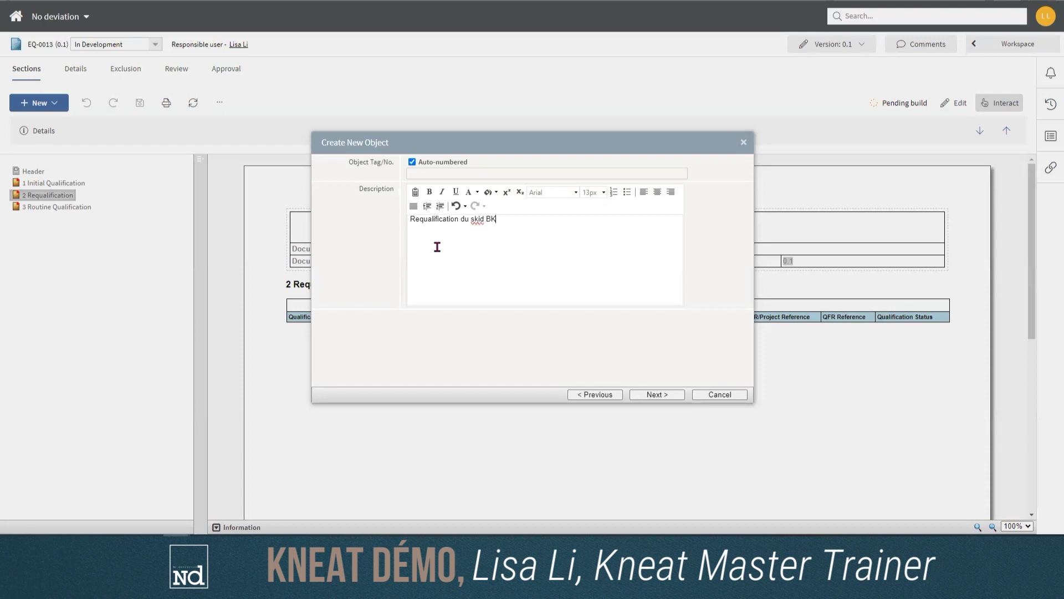
text(-PW-01 suite au CC123456)
click(667, 400)
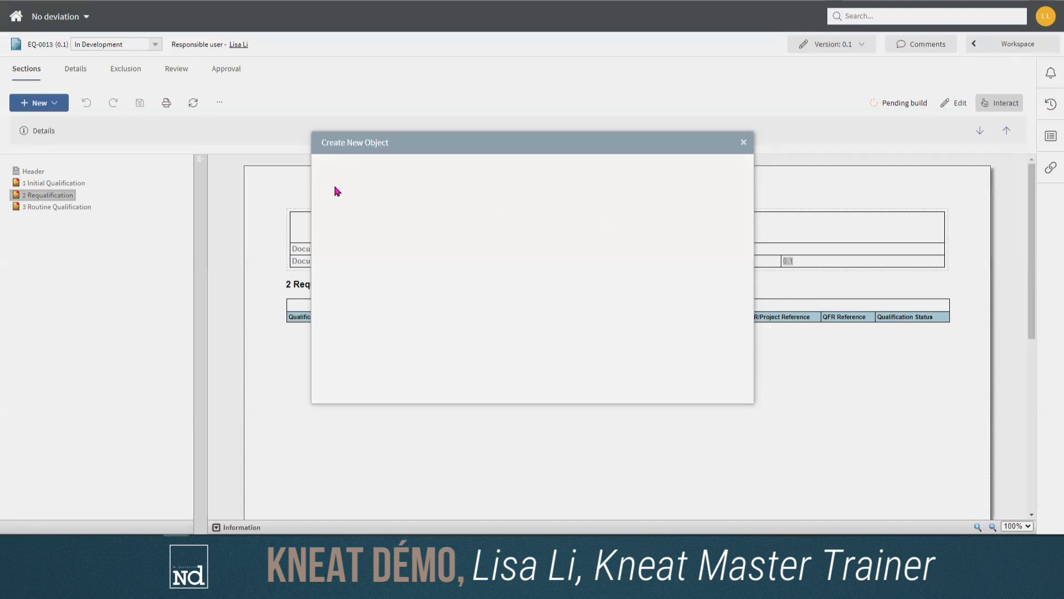
click(673, 397)
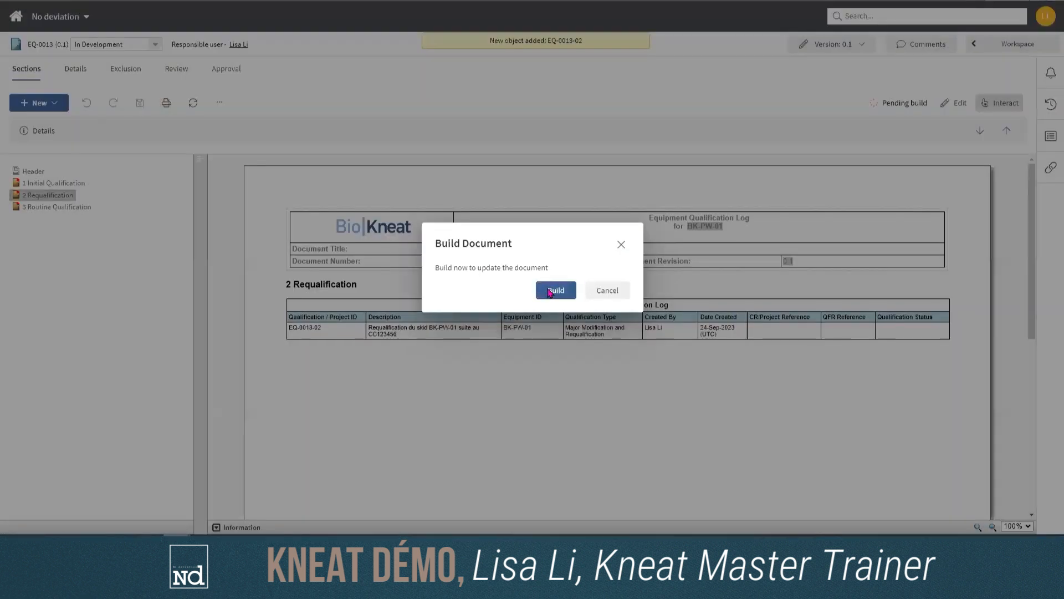
click(555, 291)
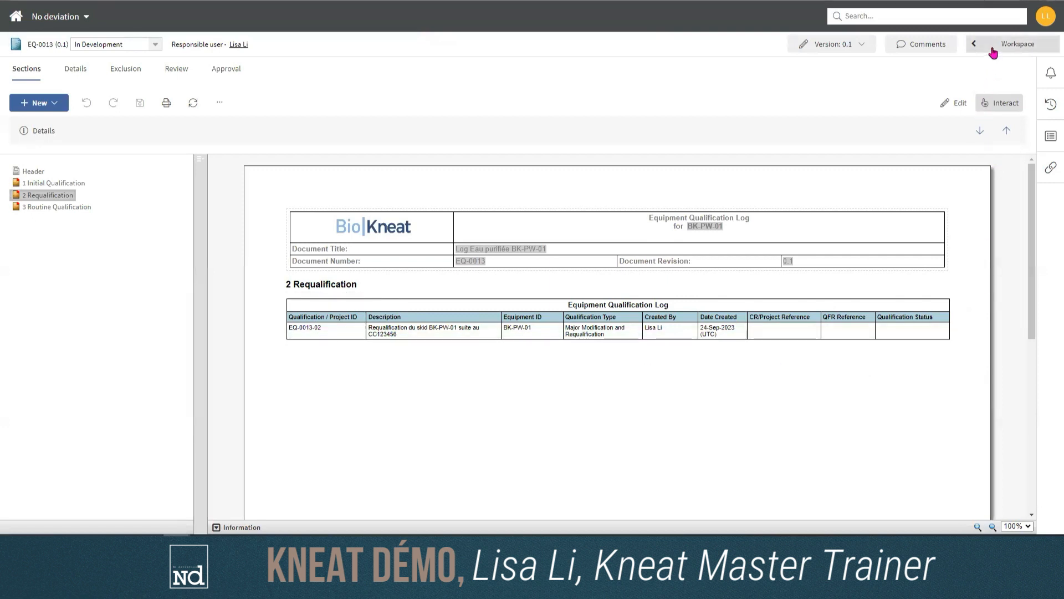
Step: Return to the workspace and open the Operational Qualification document of the EQ-0013-02 object
click(993, 49)
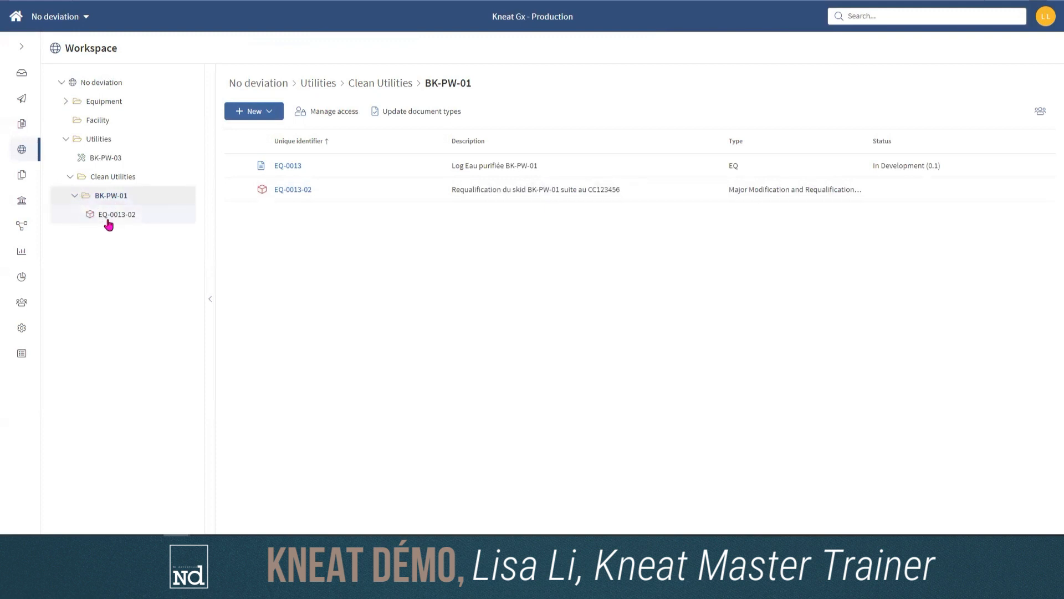
click(140, 222)
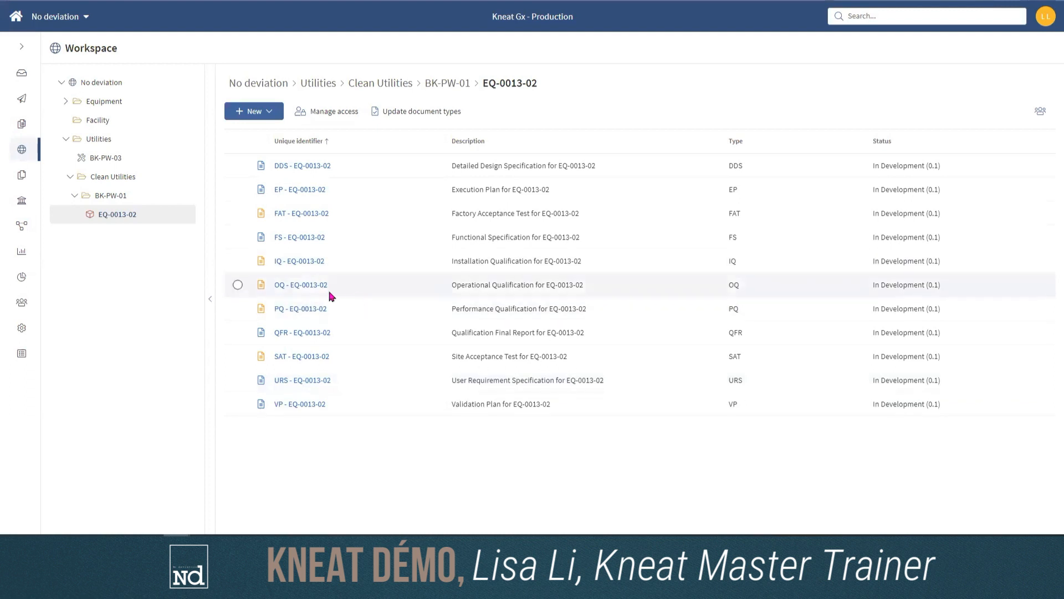
click(305, 290)
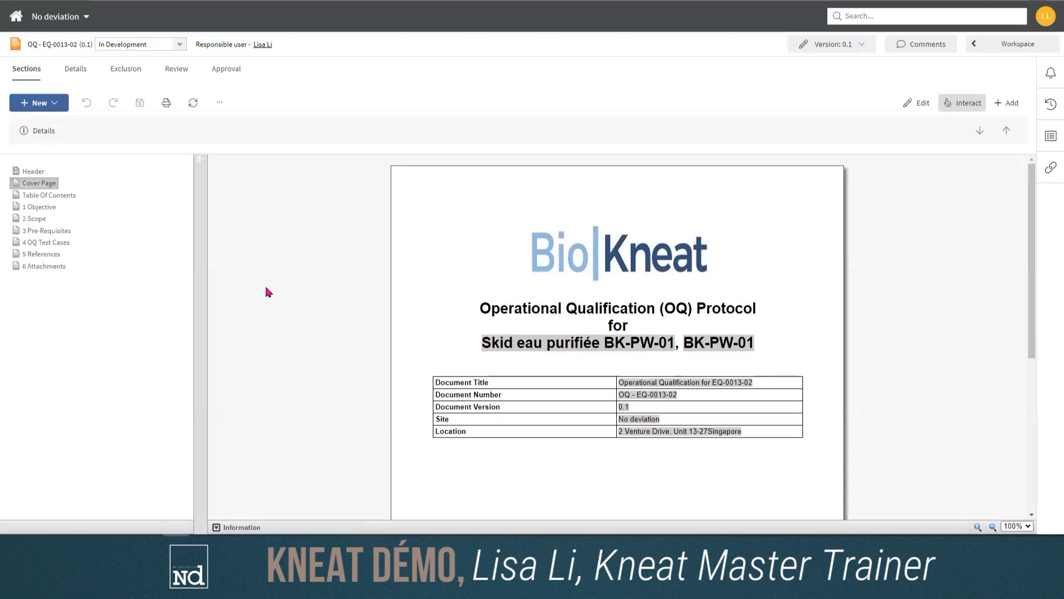
Step: Review the Table Of Contents, Objective, Scope and OQ Test Cases sections of the OQ protocol
click(37, 199)
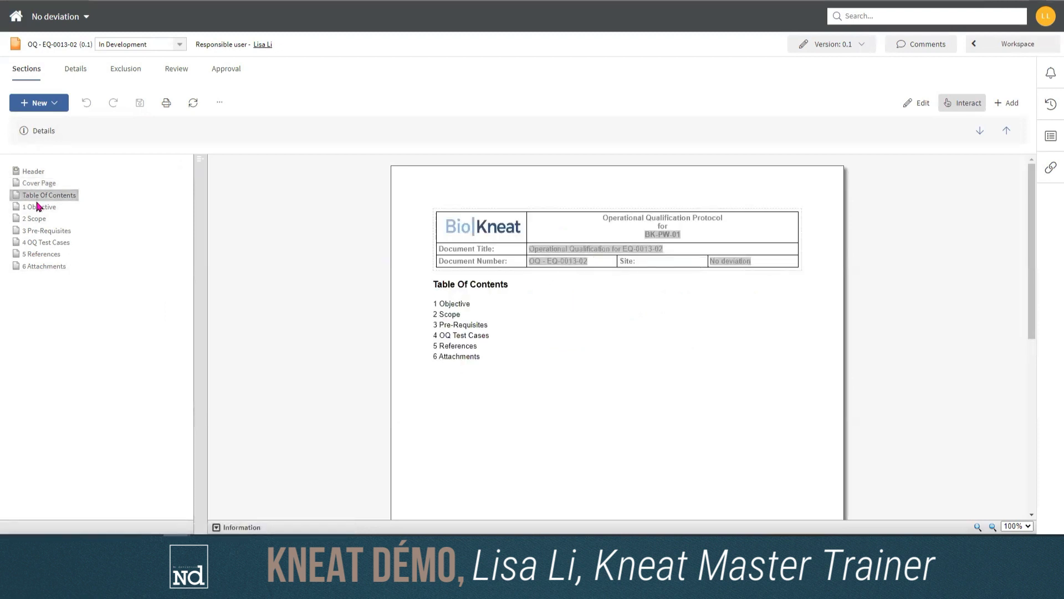
click(39, 208)
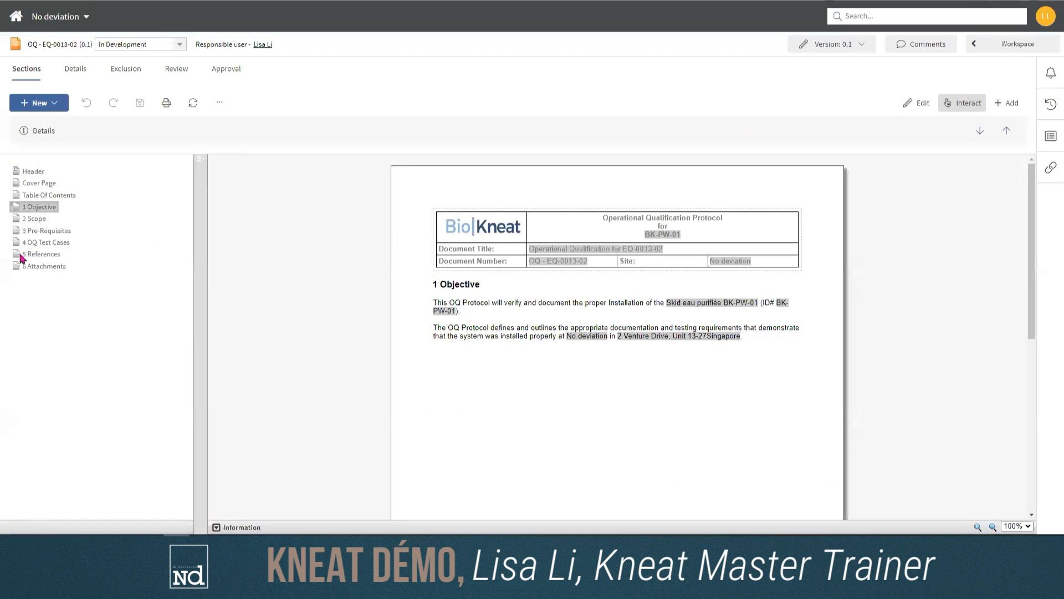
click(37, 219)
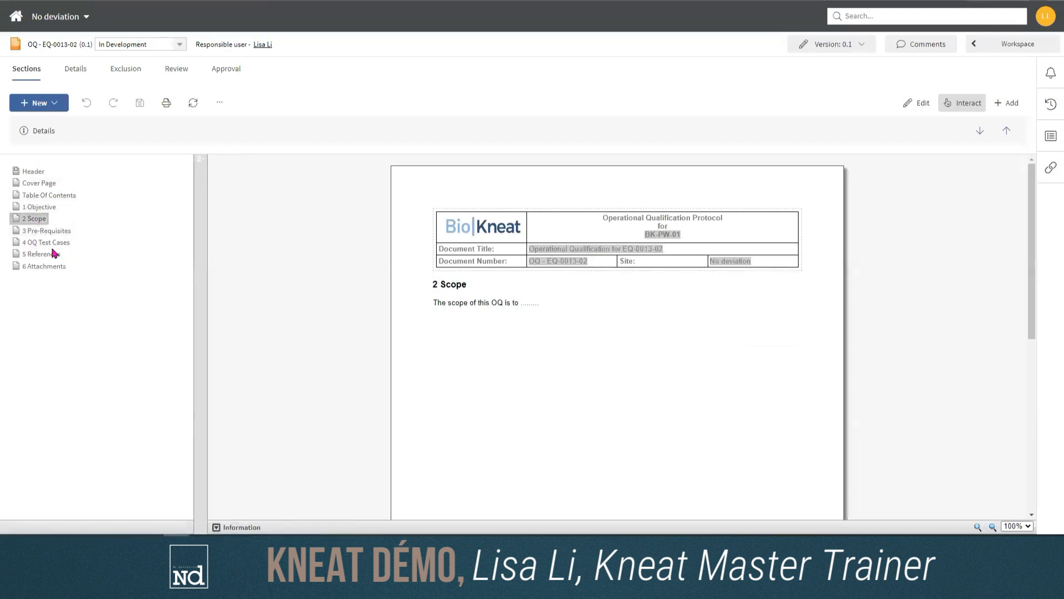
click(48, 242)
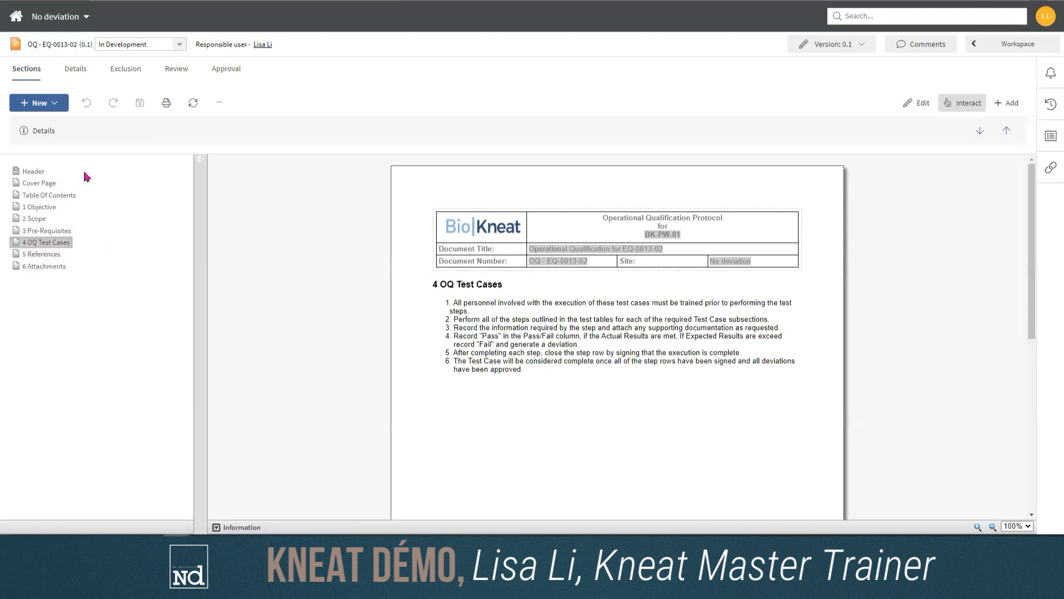
scroll(720, 276, down, 2)
scroll(332, 319, up, 2)
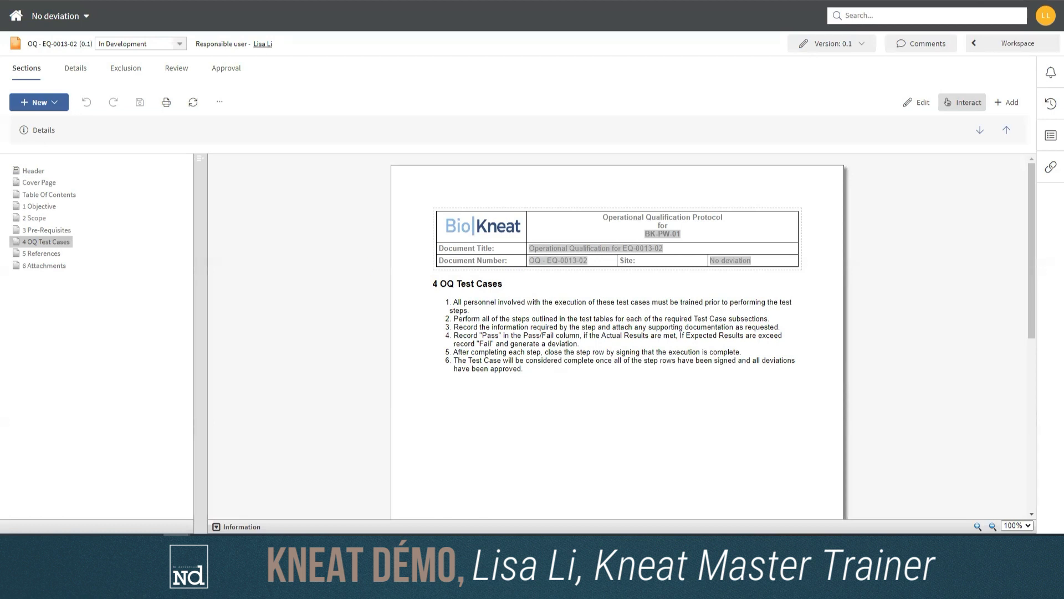
Step: Switch the OQ Test Cases section to edit mode and add the text "dezdziedzgi" below the numbered list
click(918, 103)
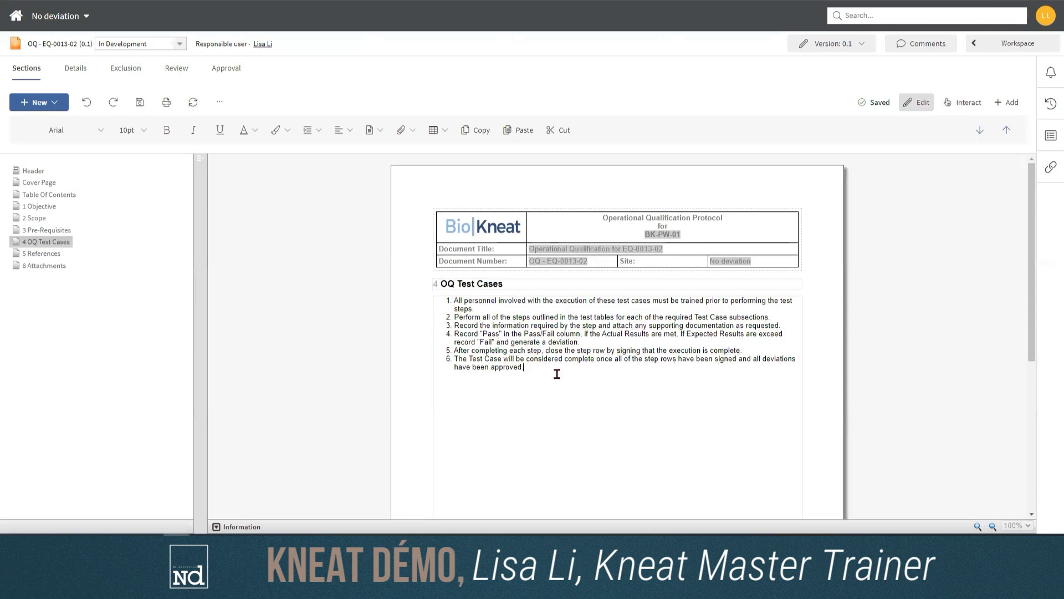
key(Return)
text(dezdziedzgi)
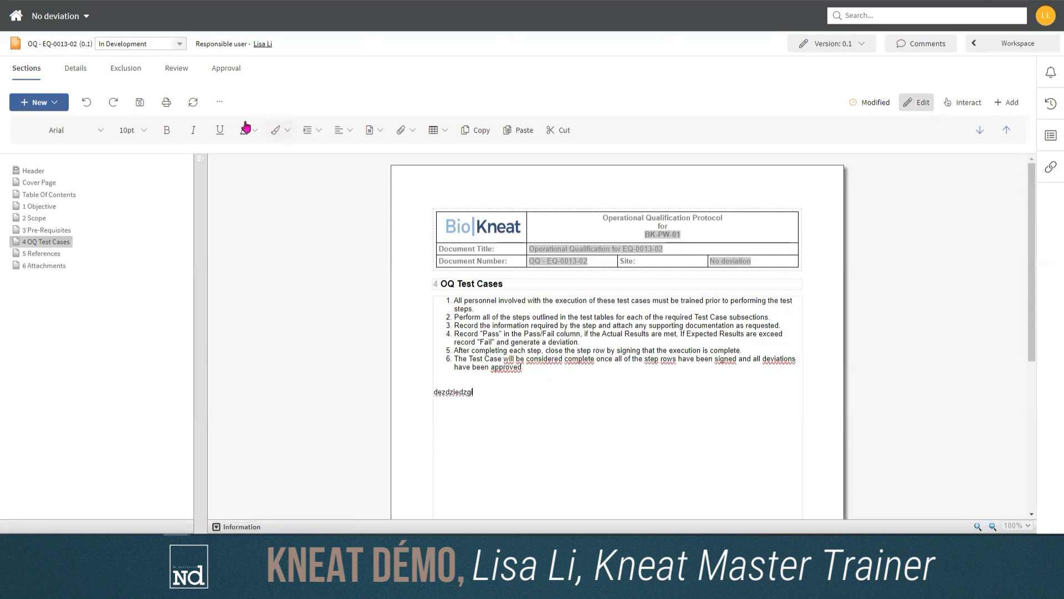
Step: Select the added text below the list and look through the available fonts and font sizes without changing them
drag(488, 394, 434, 395)
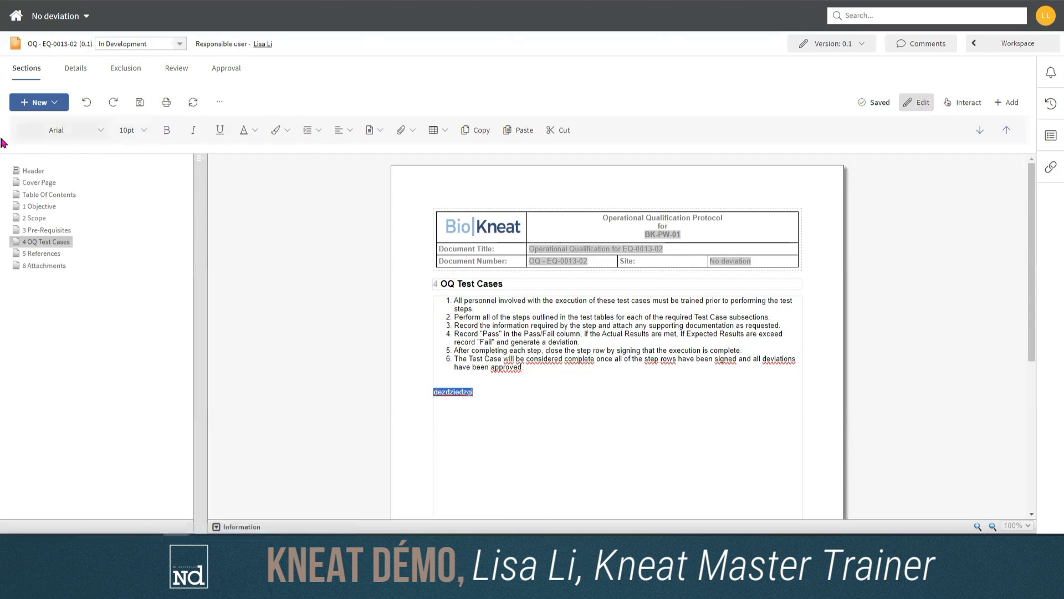
click(98, 132)
scroll(133, 221, down, 2)
scroll(132, 220, up, 2)
click(143, 131)
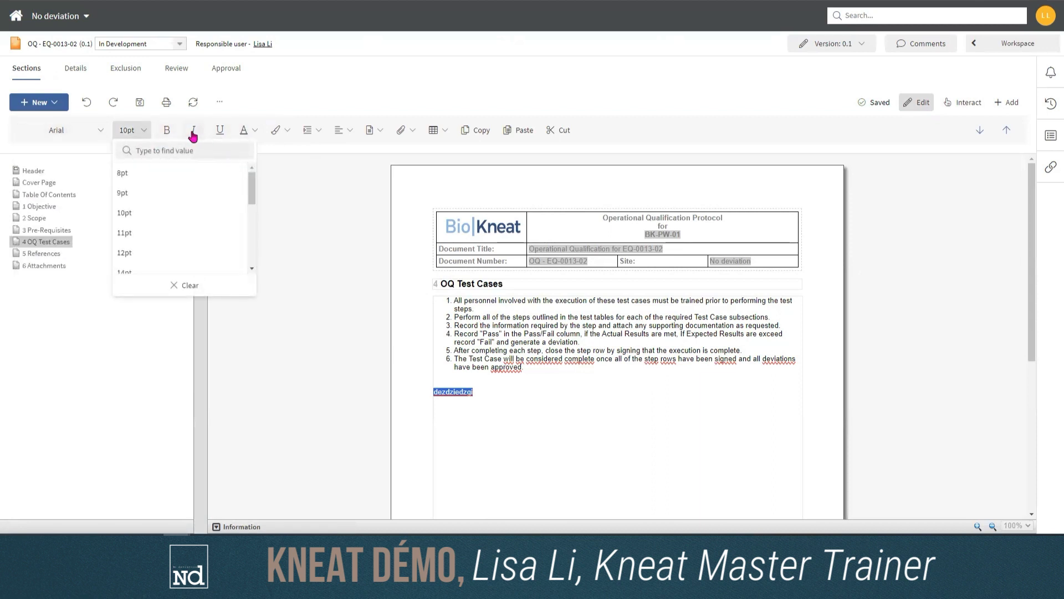
click(408, 190)
click(489, 397)
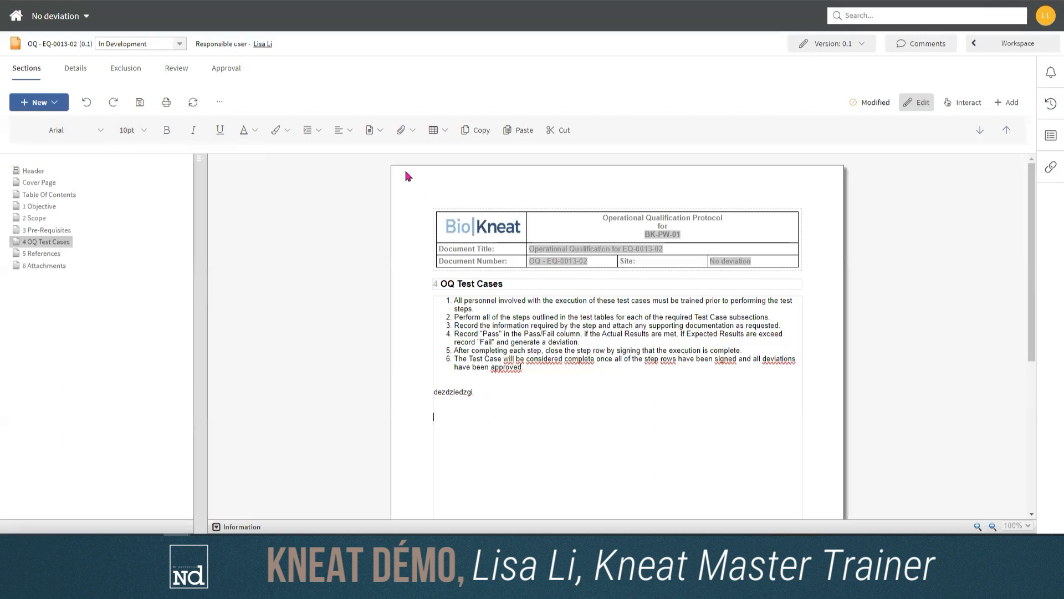
Step: Insert the file Blank.pdf below the added text in the OQ Test Cases section
click(413, 132)
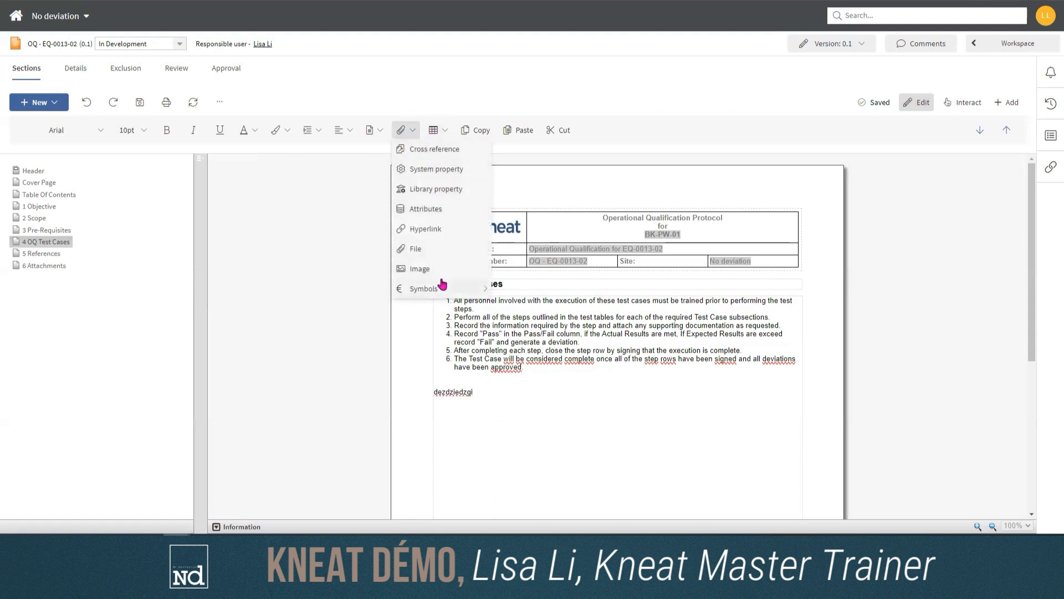
click(427, 251)
click(394, 269)
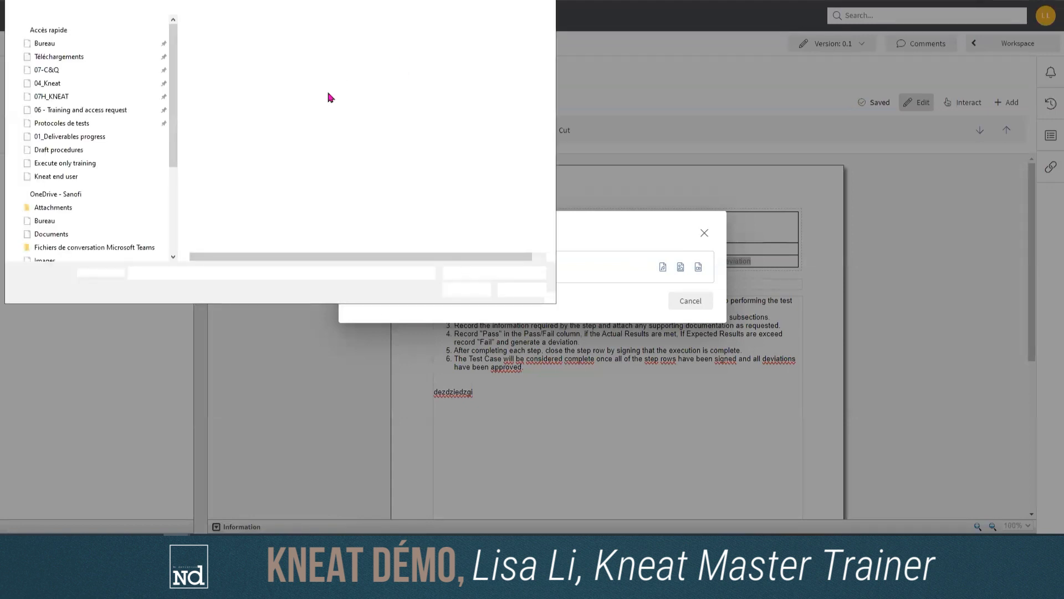
click(308, 73)
click(466, 288)
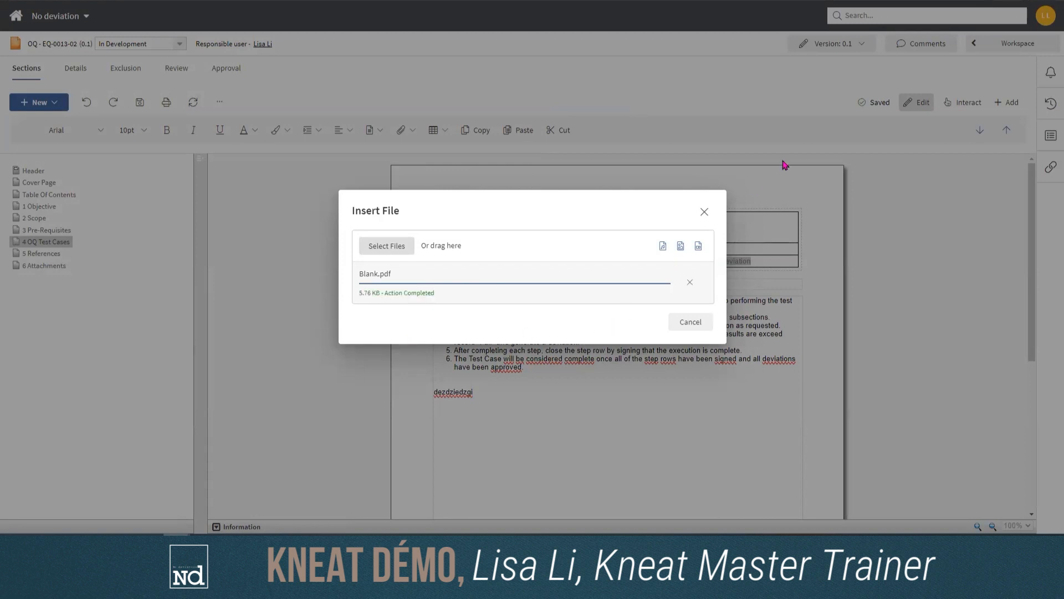
click(704, 212)
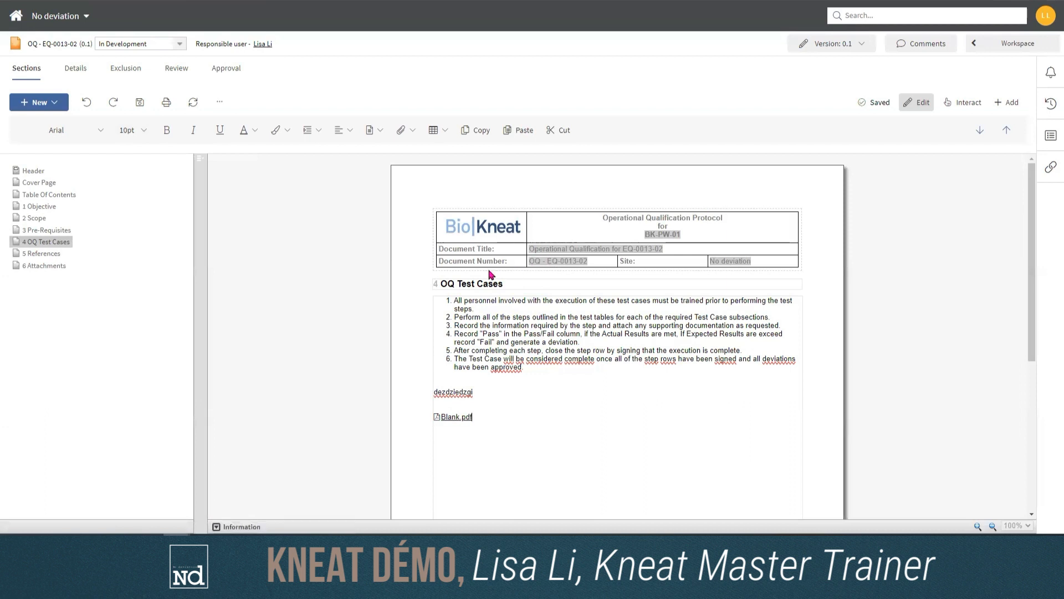
key(Return)
key(Return)
key(Return)
click(411, 130)
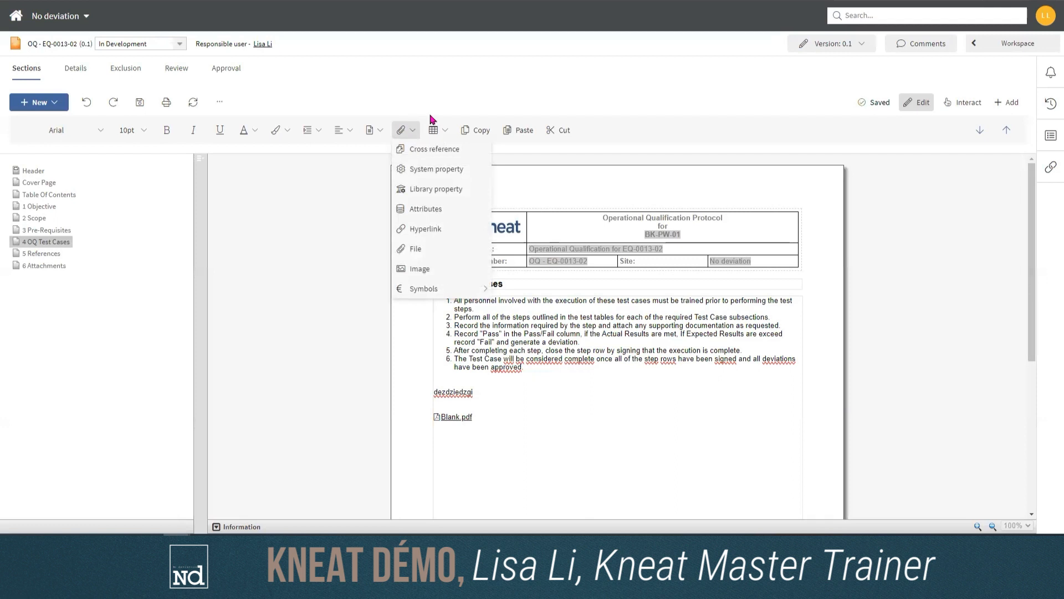
click(689, 418)
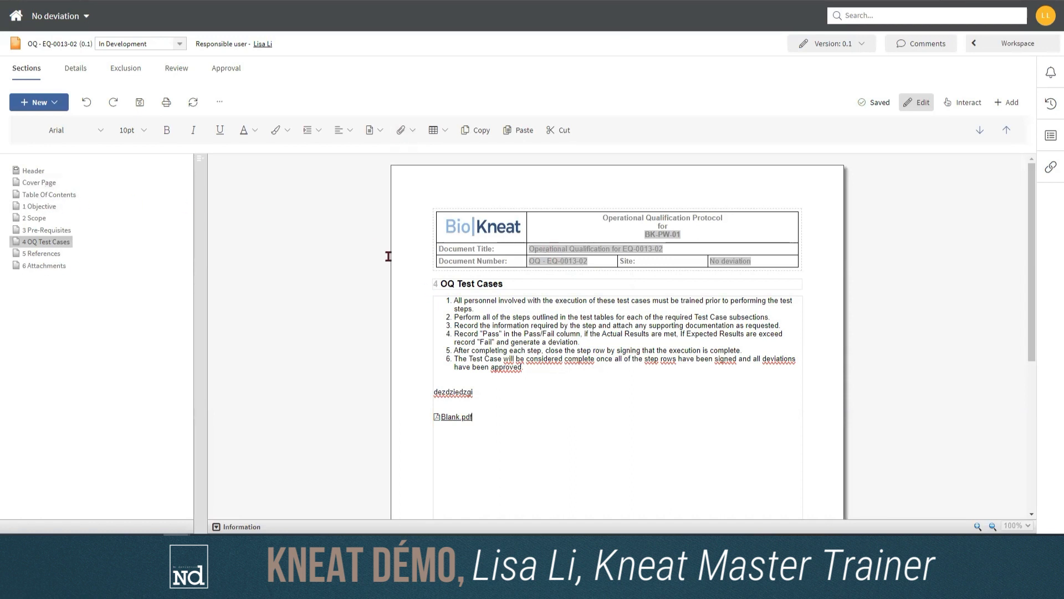
Step: Open the Cover Page, and in the Scope section look through the library properties available for insertion without inserting any
click(41, 185)
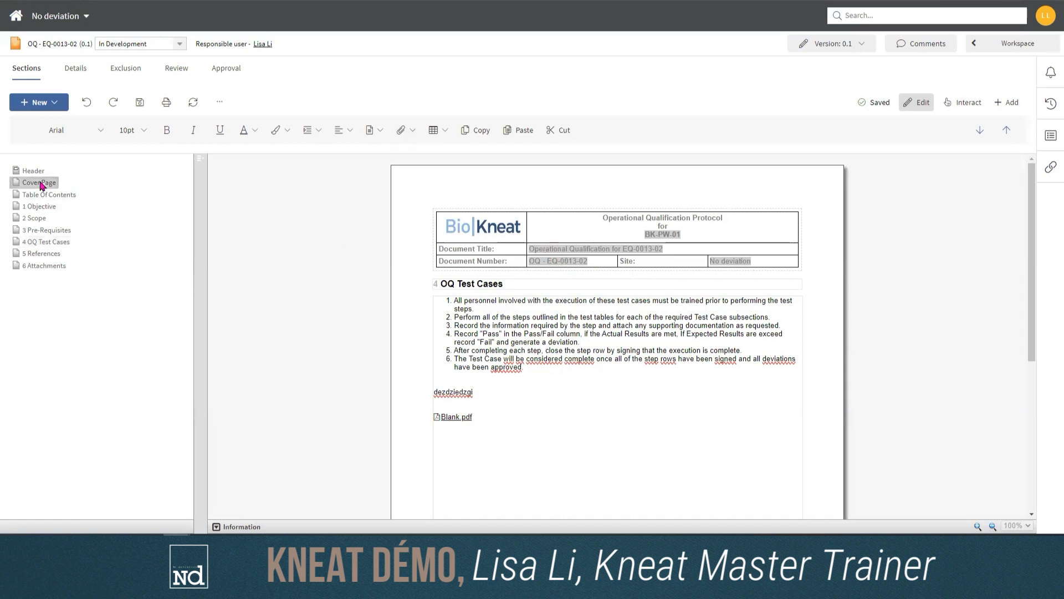
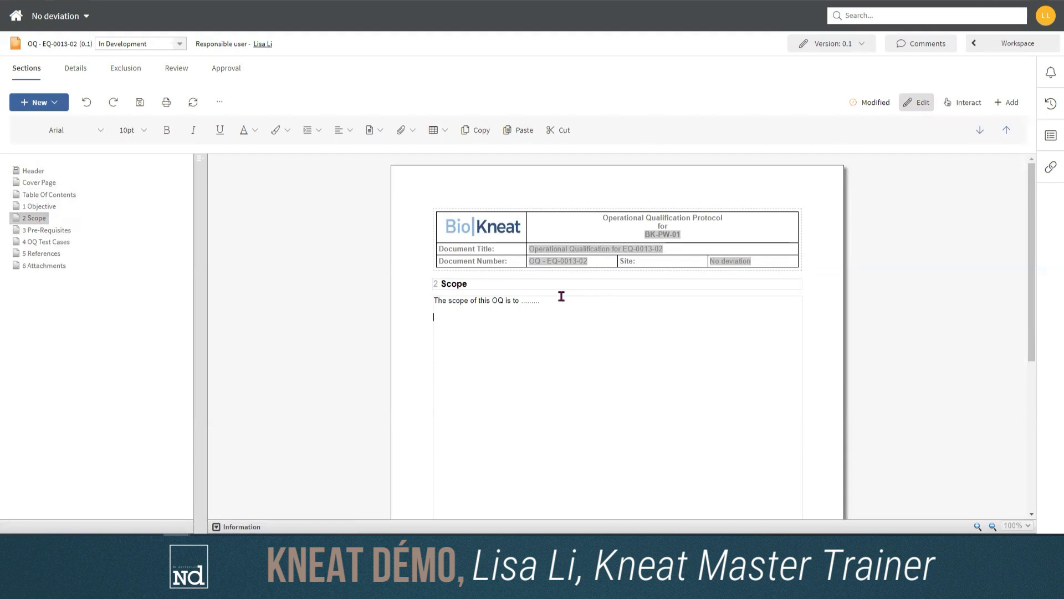
key(Return)
click(410, 133)
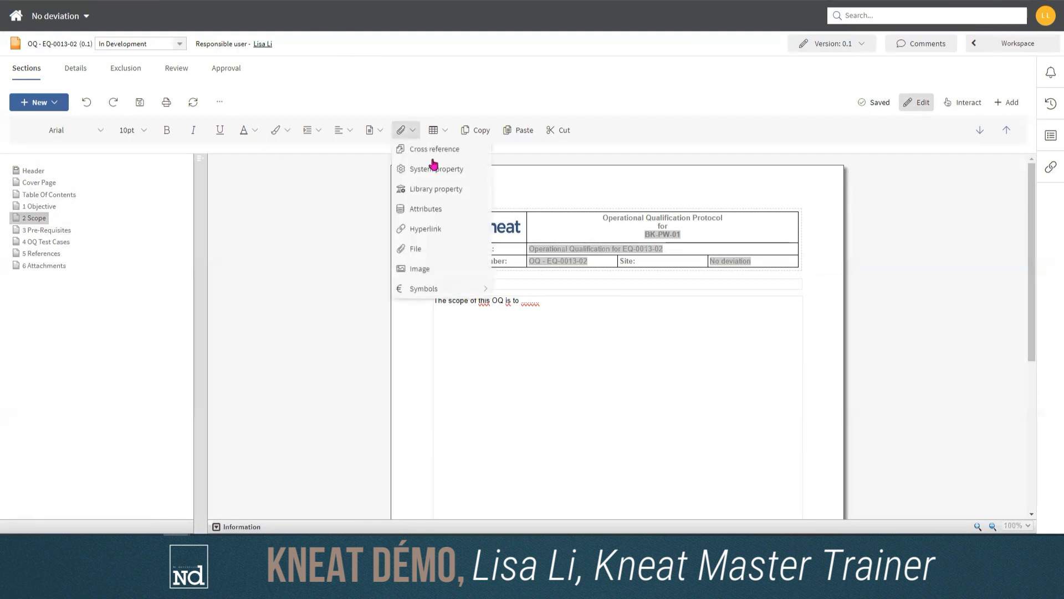
click(442, 189)
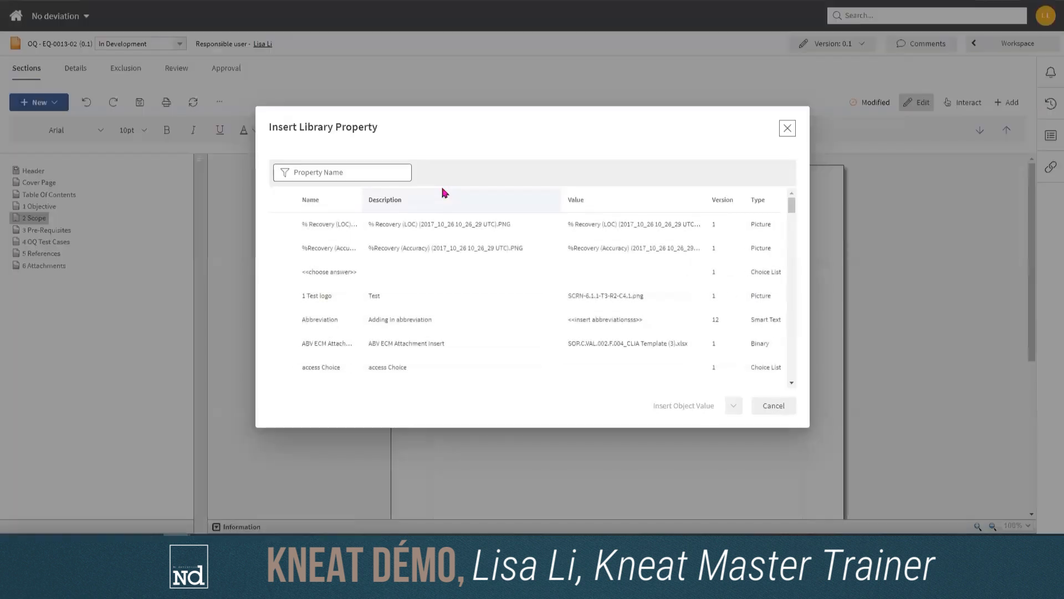
scroll(561, 261, down, 3)
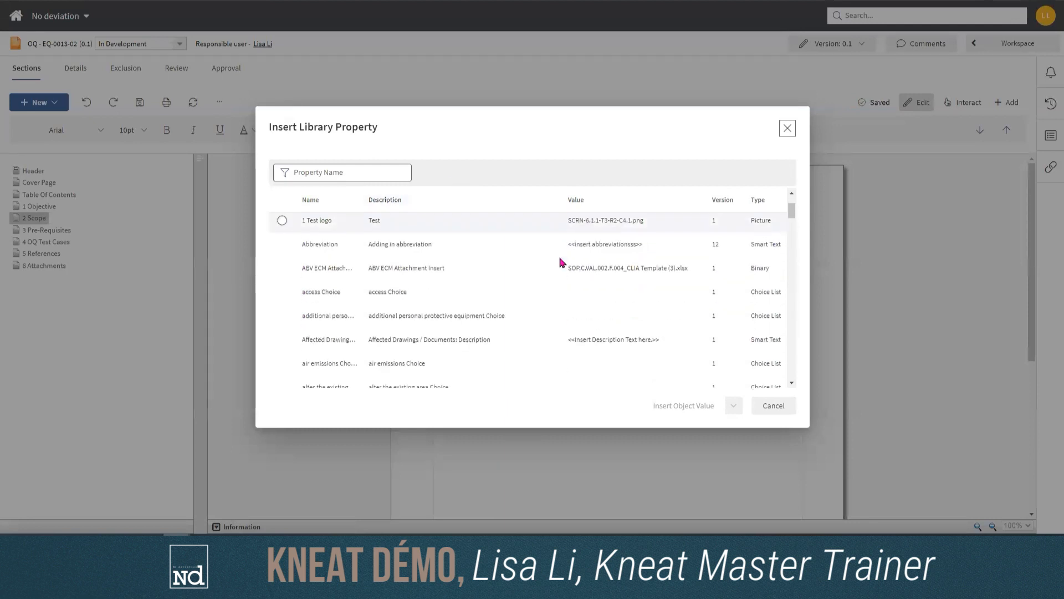
scroll(511, 258, down, 3)
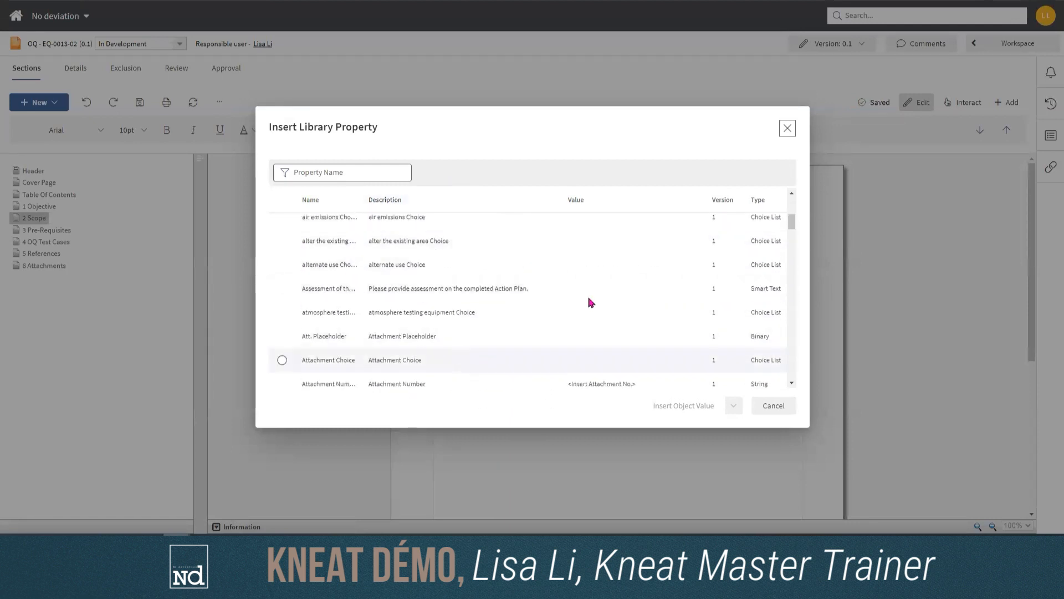
scroll(626, 277, down, 2)
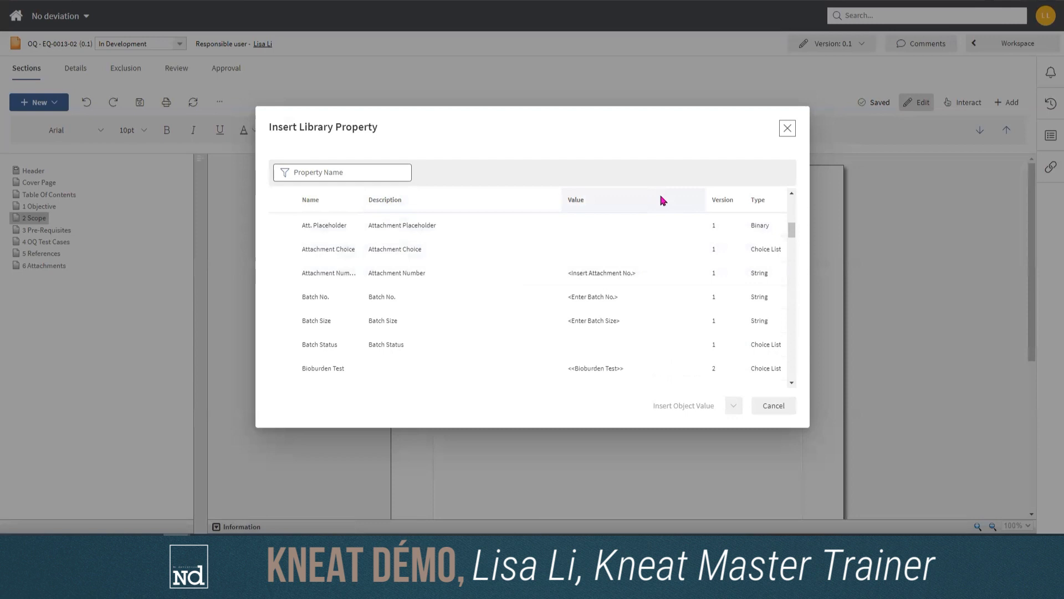
scroll(461, 295, down, 2)
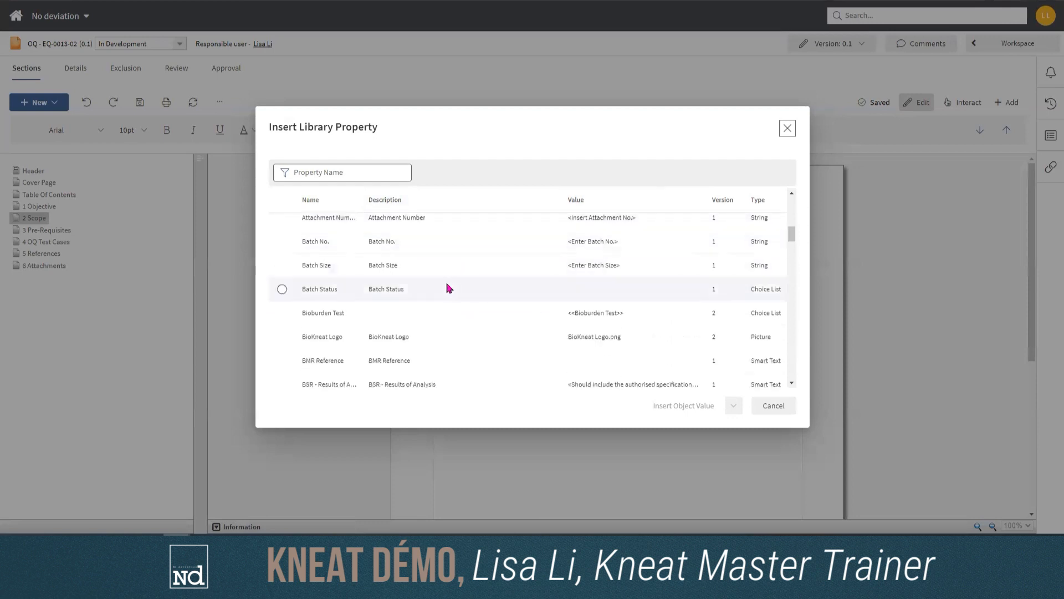
scroll(538, 266, down, 4)
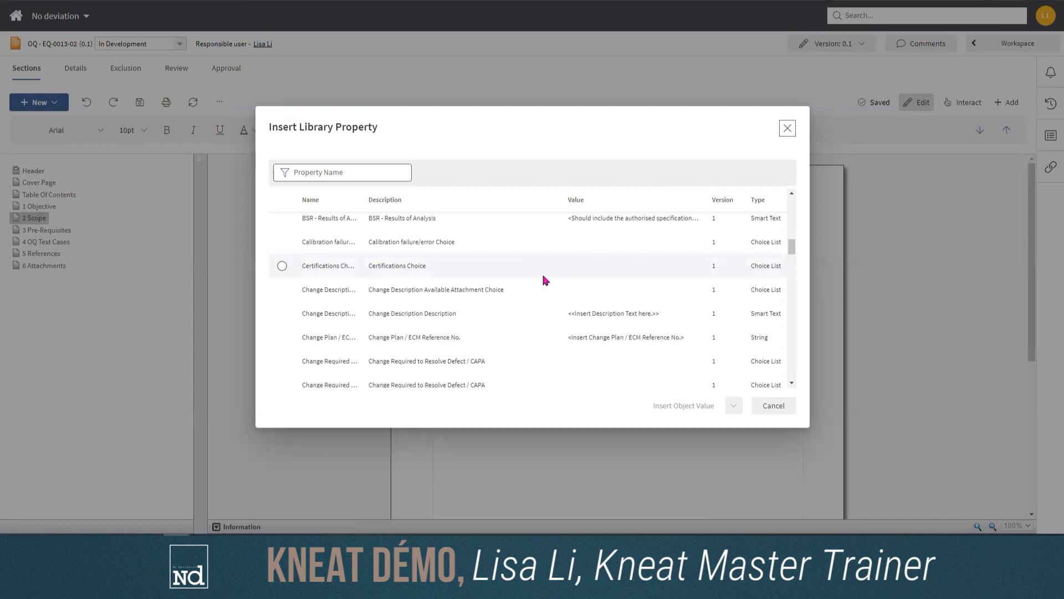
scroll(541, 272, down, 2)
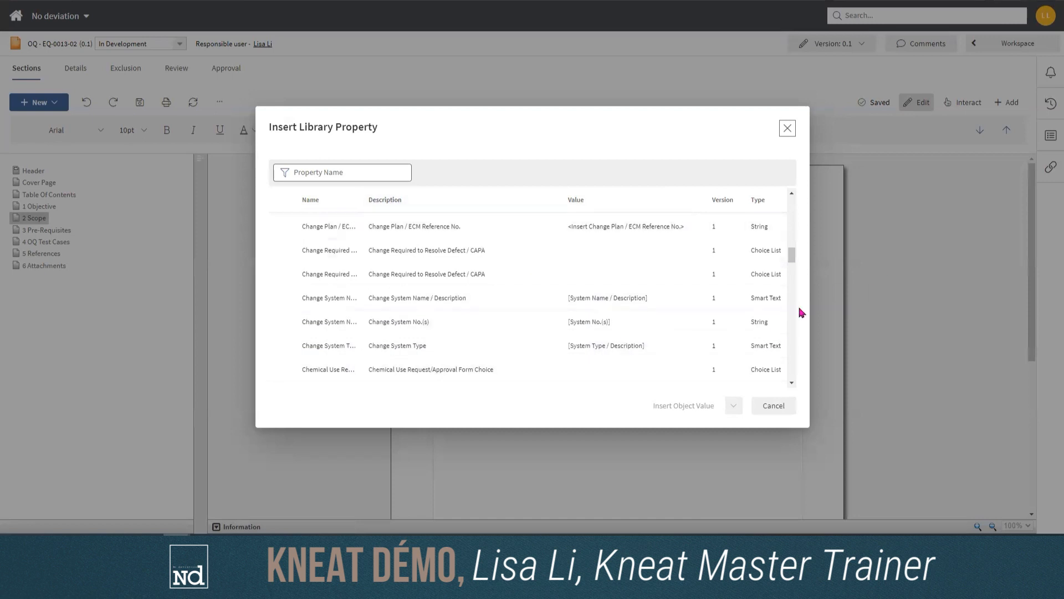
click(774, 406)
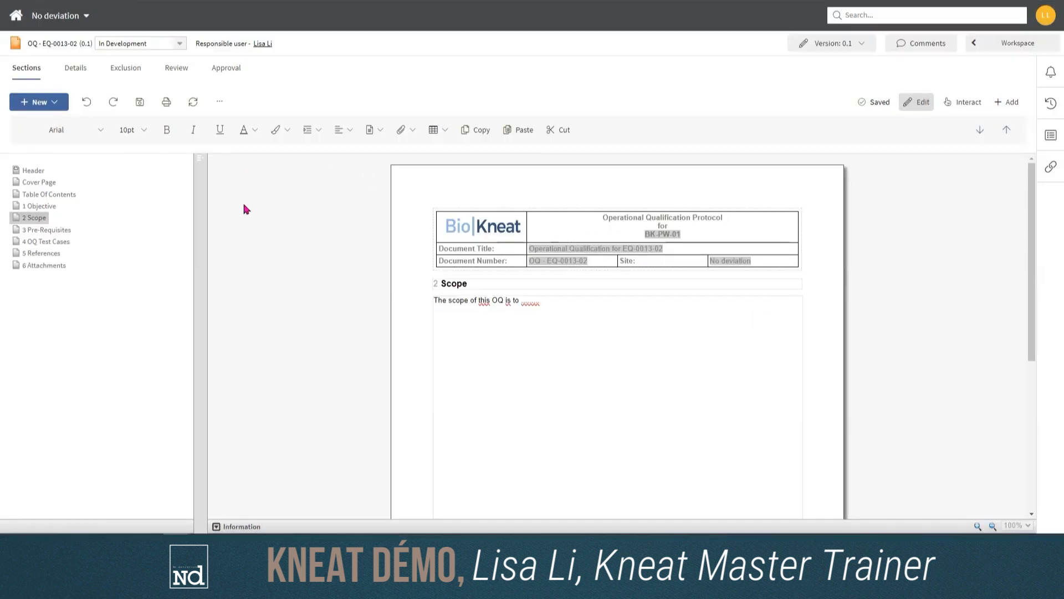
Step: Return to the OQ Test Cases section and look through the list of test cases that can be added to it
click(48, 243)
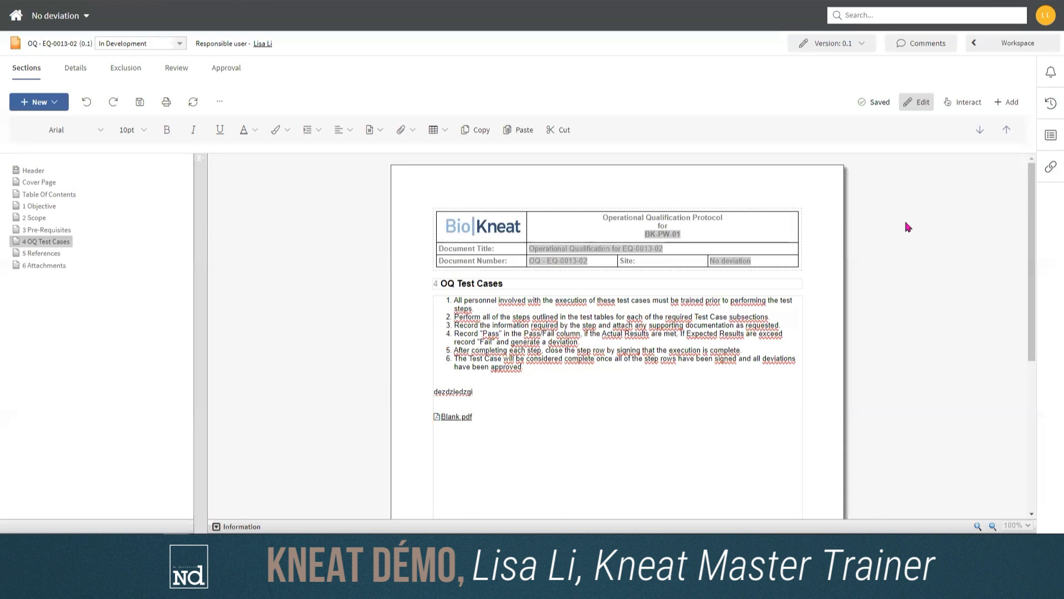
click(1006, 108)
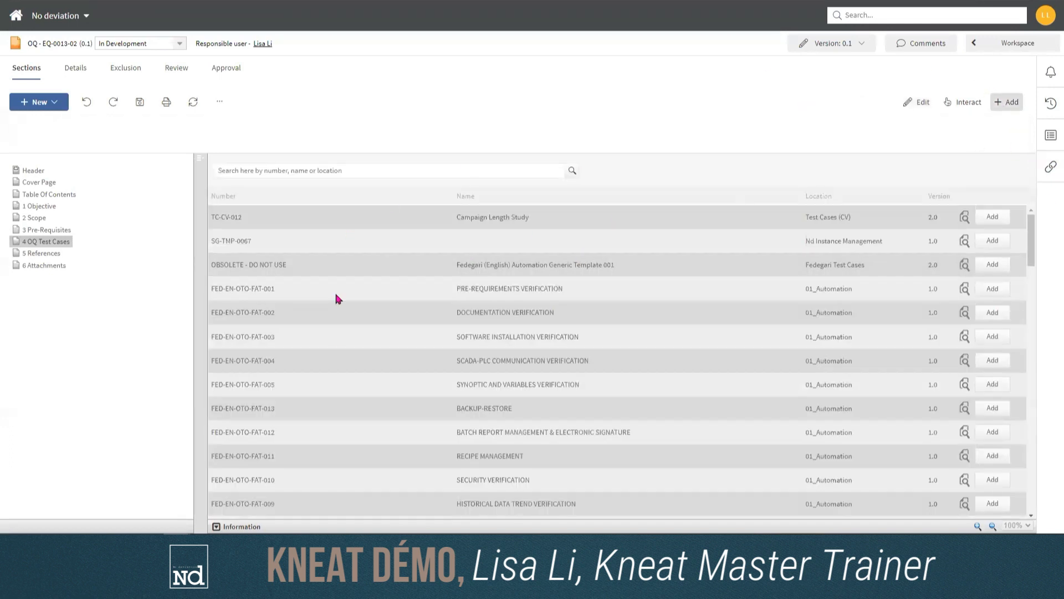
scroll(714, 373, down, 6)
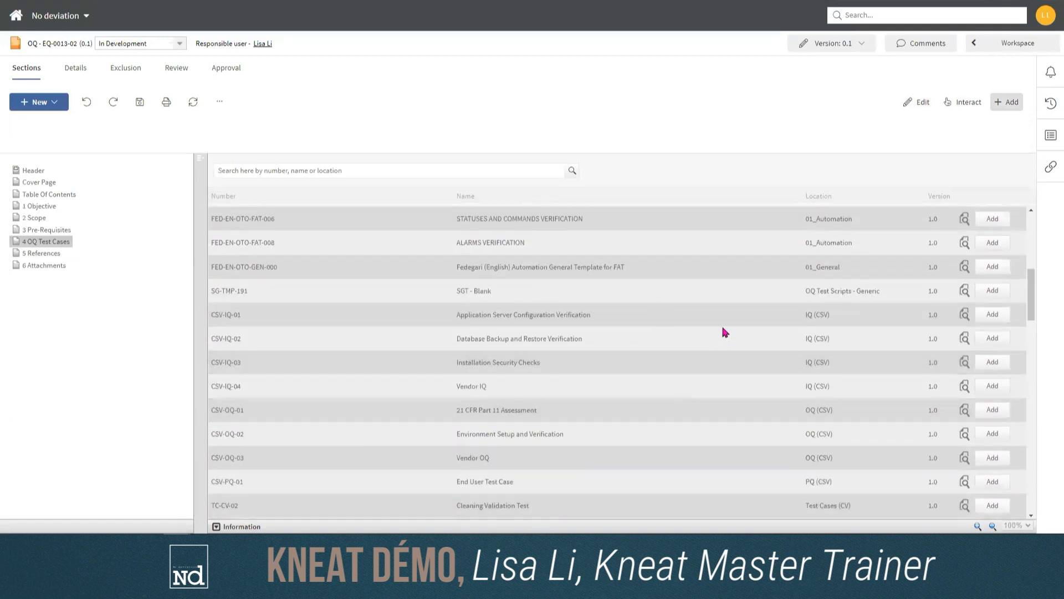
scroll(723, 329, down, 1)
scroll(723, 332, down, 1)
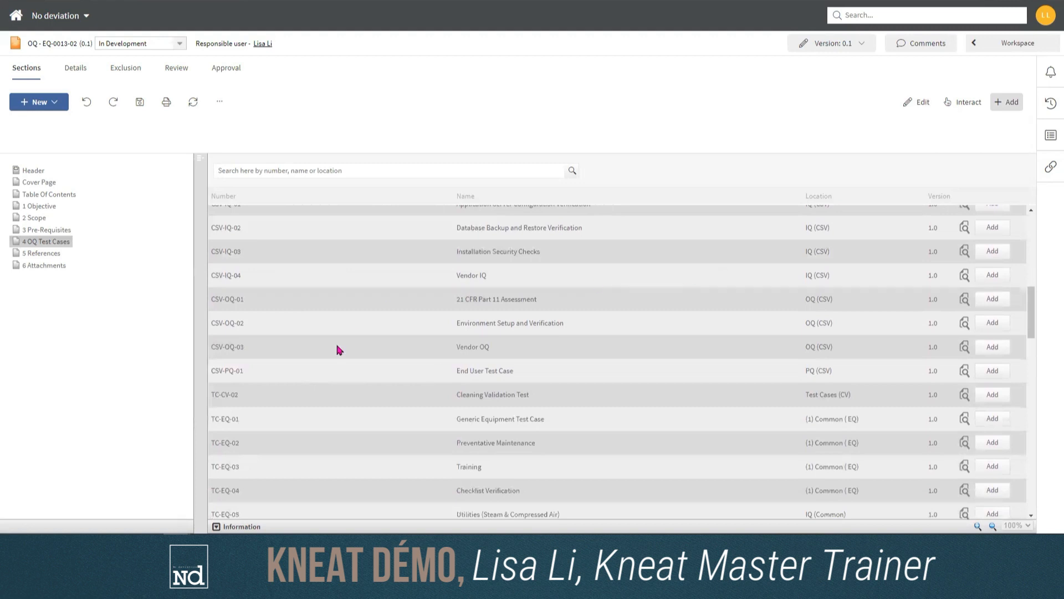
scroll(565, 290, down, 3)
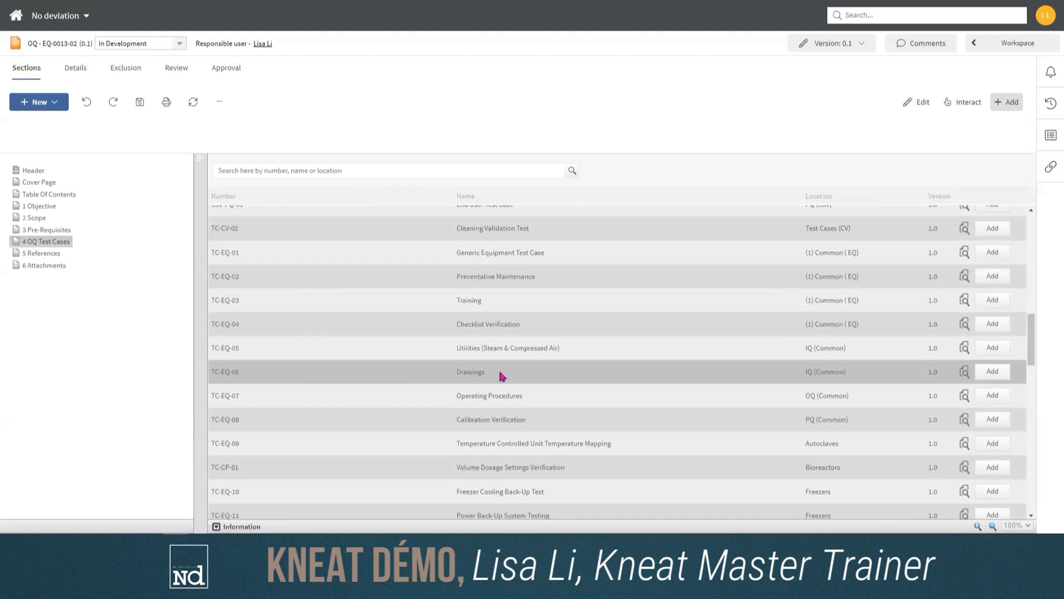
Step: Preview the contents of the TC-EQ-06 Drawings test case and close the preview
click(964, 373)
scroll(815, 355, down, 3)
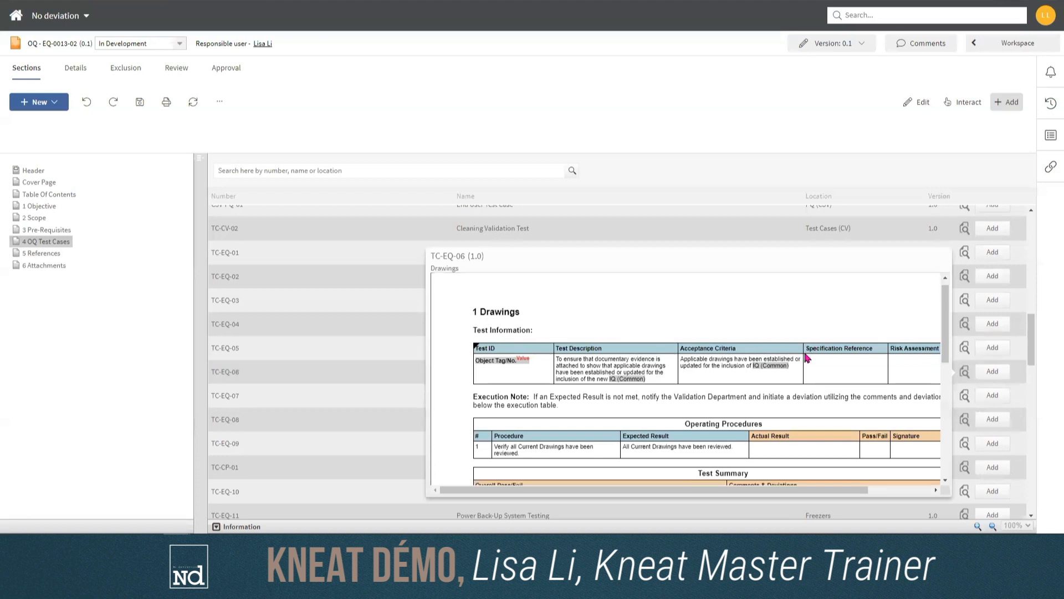
scroll(903, 333, up, 1)
scroll(902, 336, up, 1)
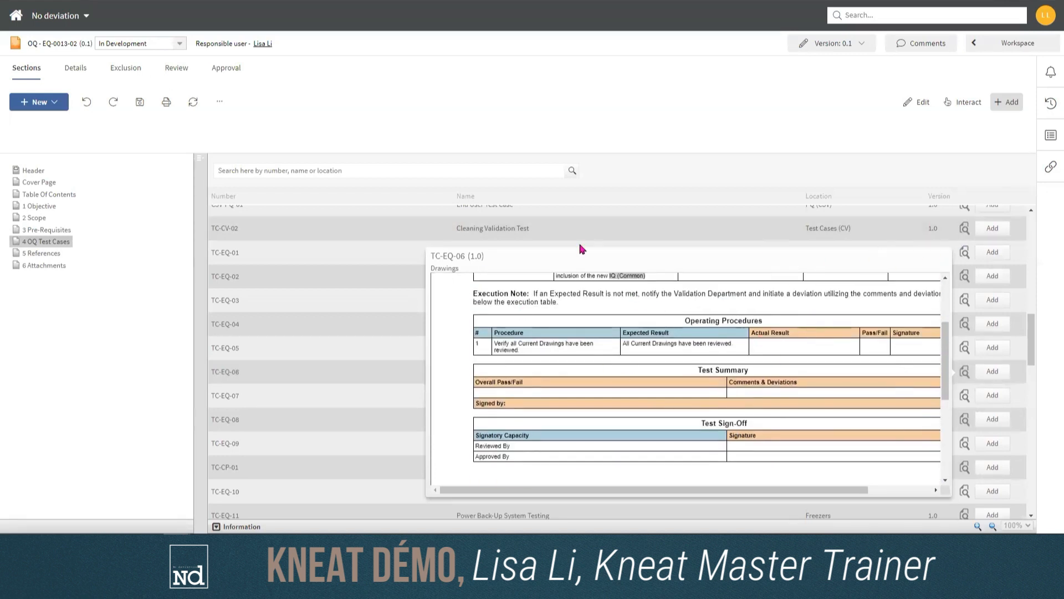
click(273, 324)
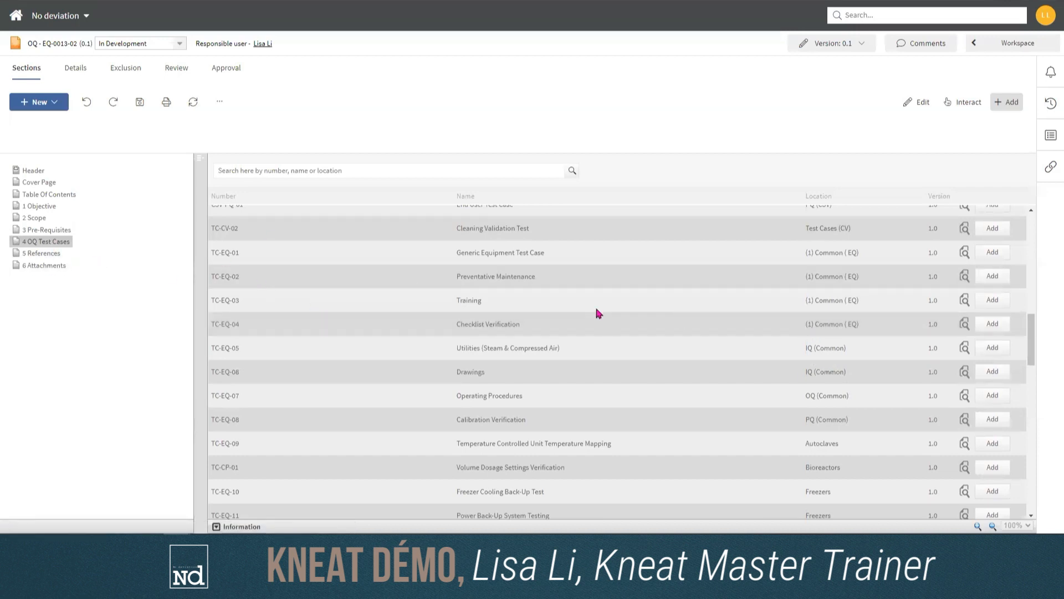
Step: Add the TC-EQ-07 Operating Procedures and TC-EQ-14 Pre-Requisites test cases to the protocol after the OQ Test Cases section
scroll(558, 376, down, 1)
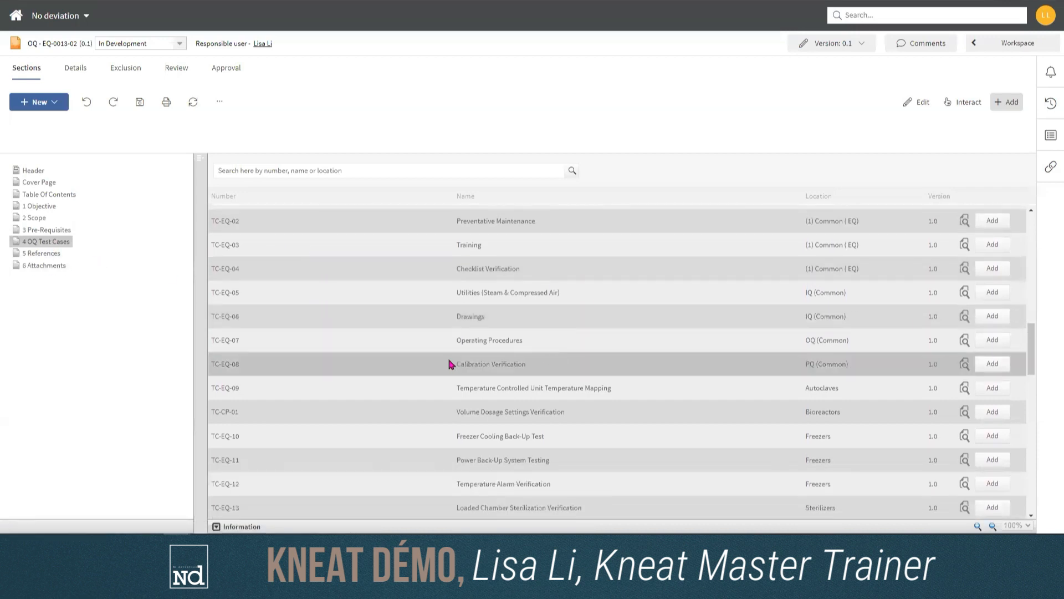
click(993, 341)
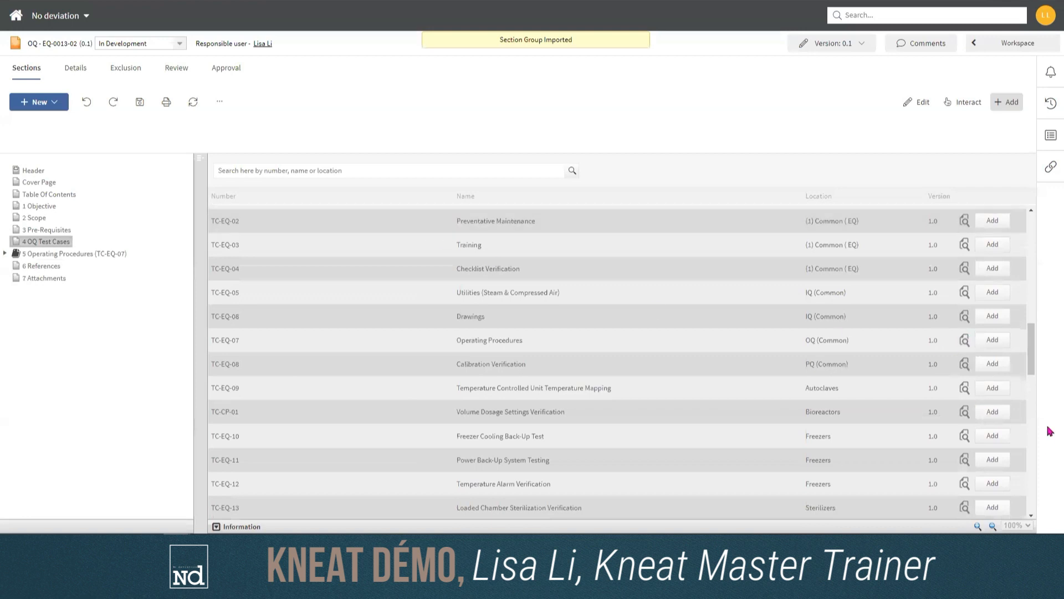
scroll(665, 332, down, 2)
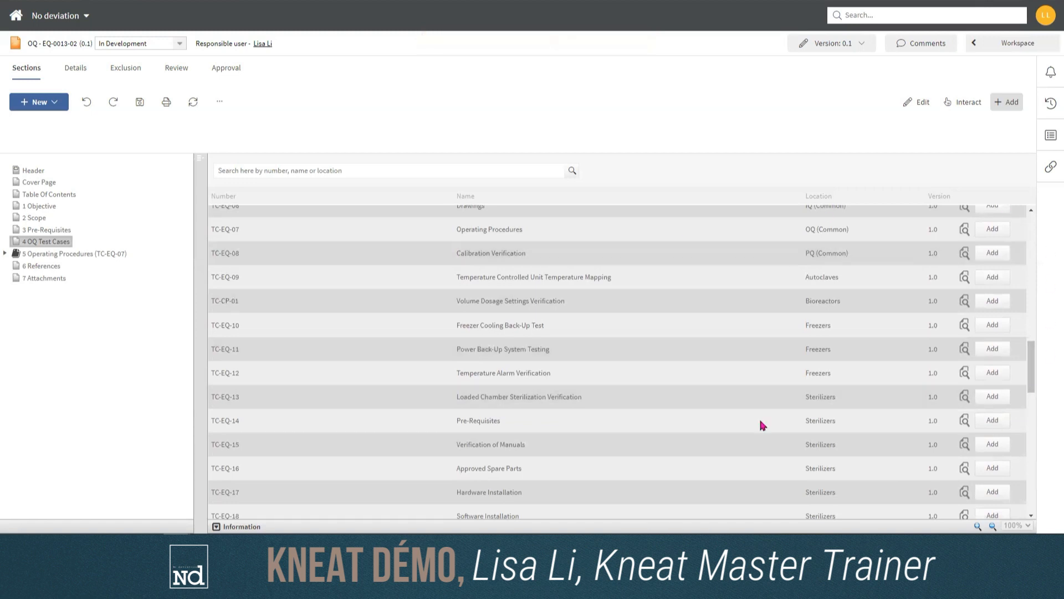
click(1001, 426)
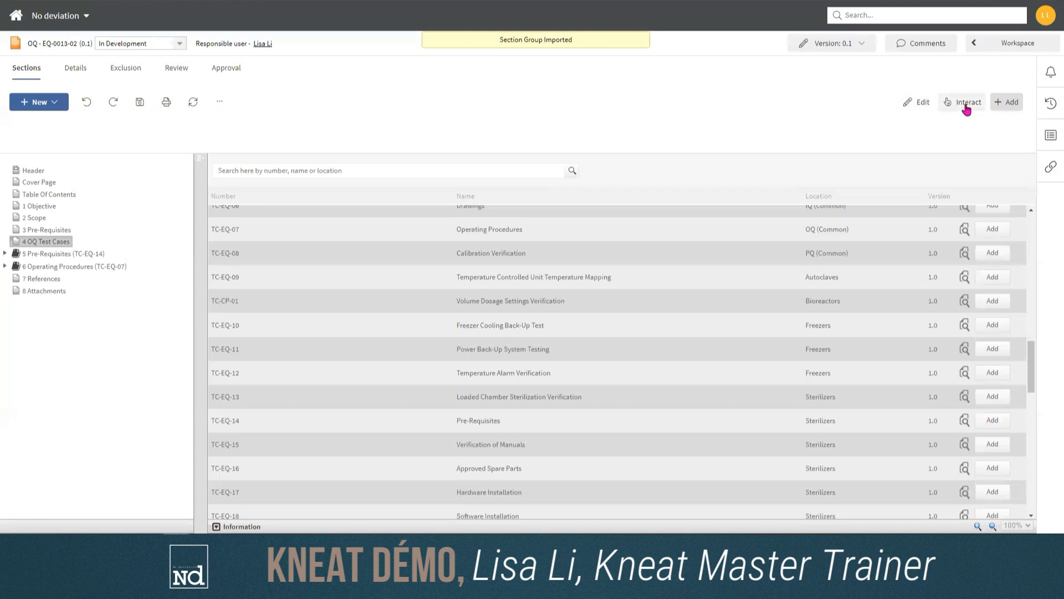
Step: Switch the protocol back to edit mode, expand the added Operating Procedures test case and review its 6.1 Operating Procedures subsection
click(911, 108)
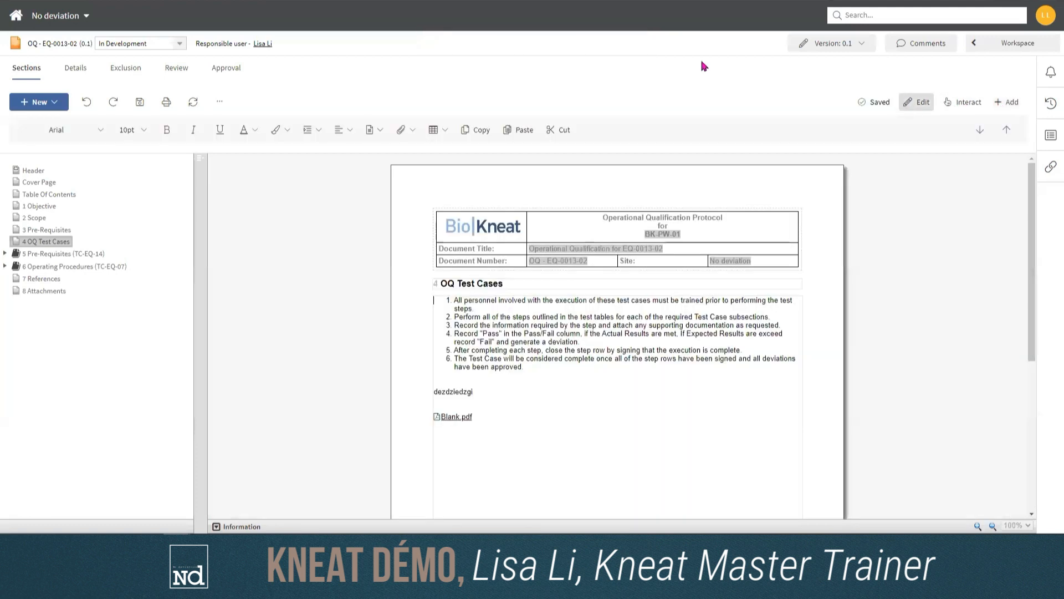
click(37, 267)
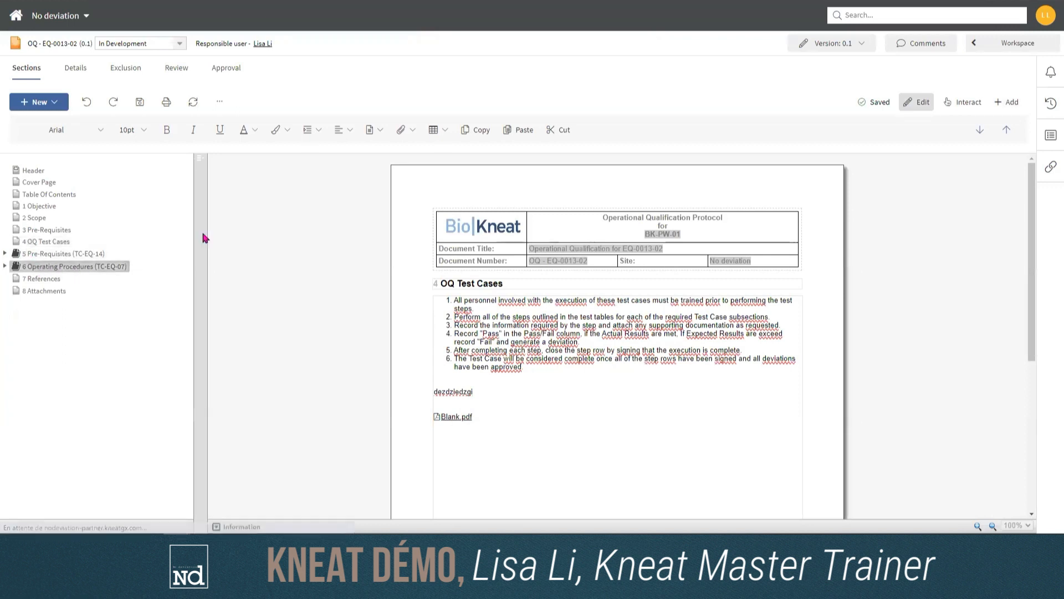
click(5, 266)
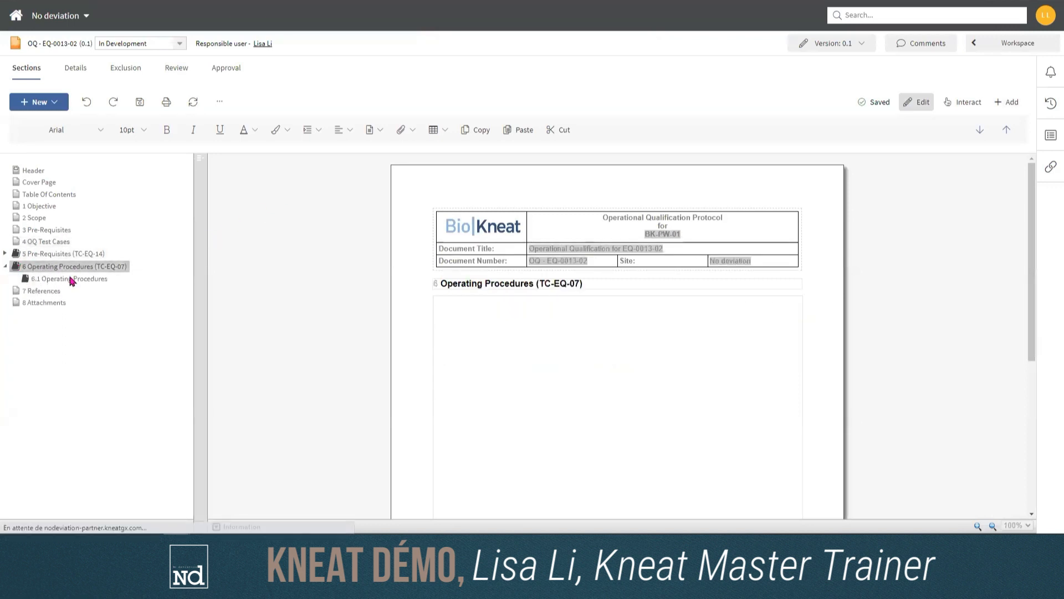
click(71, 279)
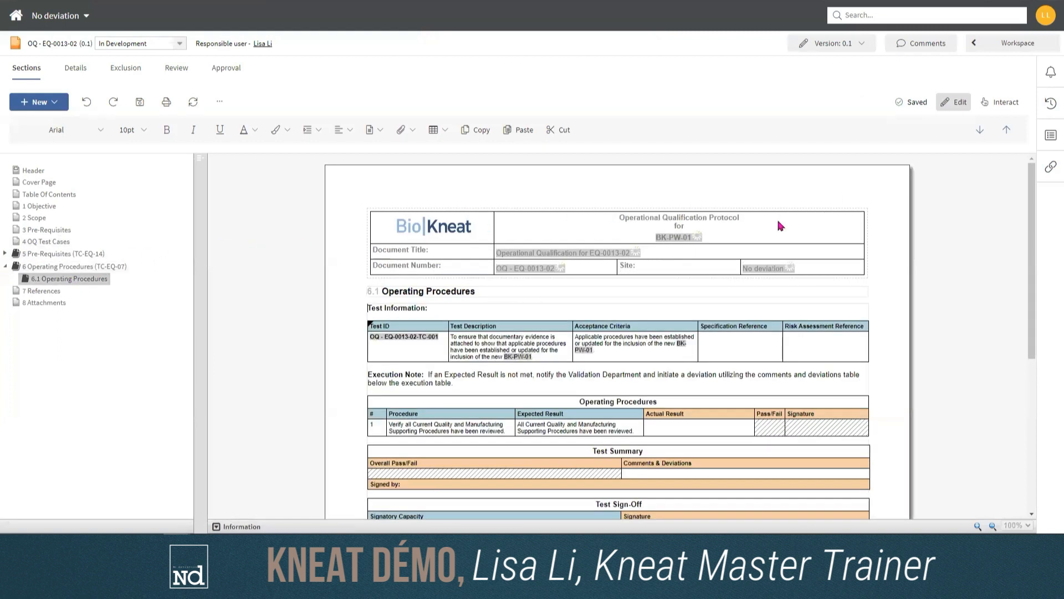
scroll(868, 226, down, 1)
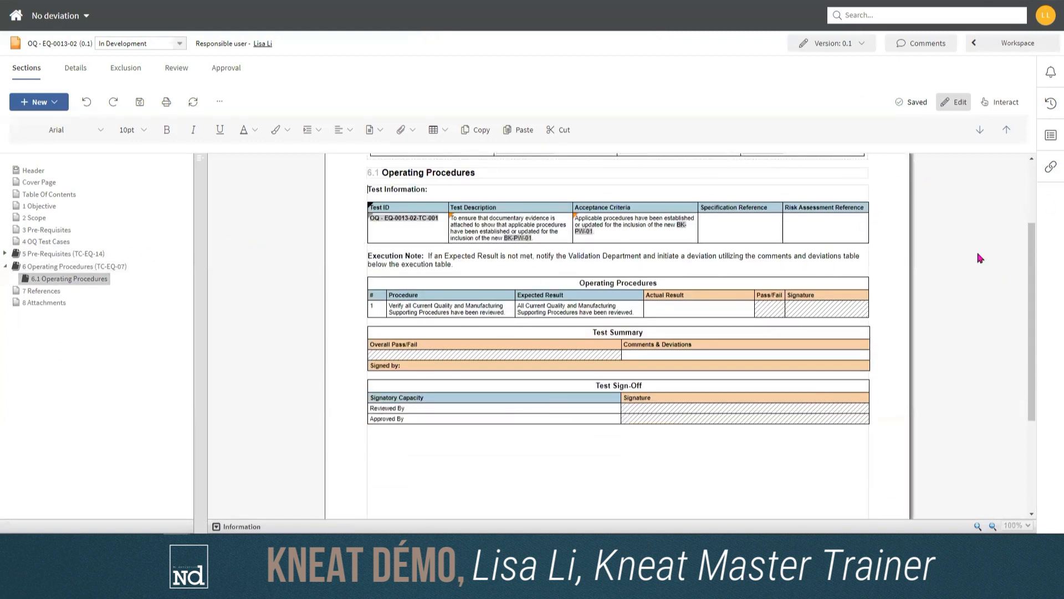
scroll(976, 252, up, 1)
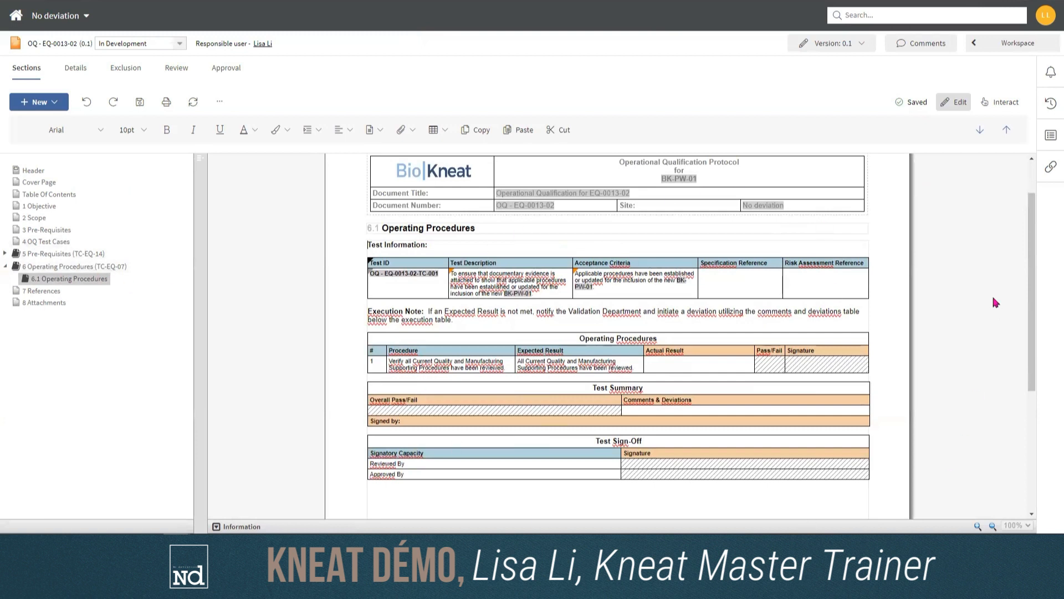
Step: Examine the column type options of the Actual Result column in the Operating Procedures table, leaving the type as it is
scroll(995, 302, down, 1)
scroll(956, 325, up, 1)
scroll(958, 252, down, 3)
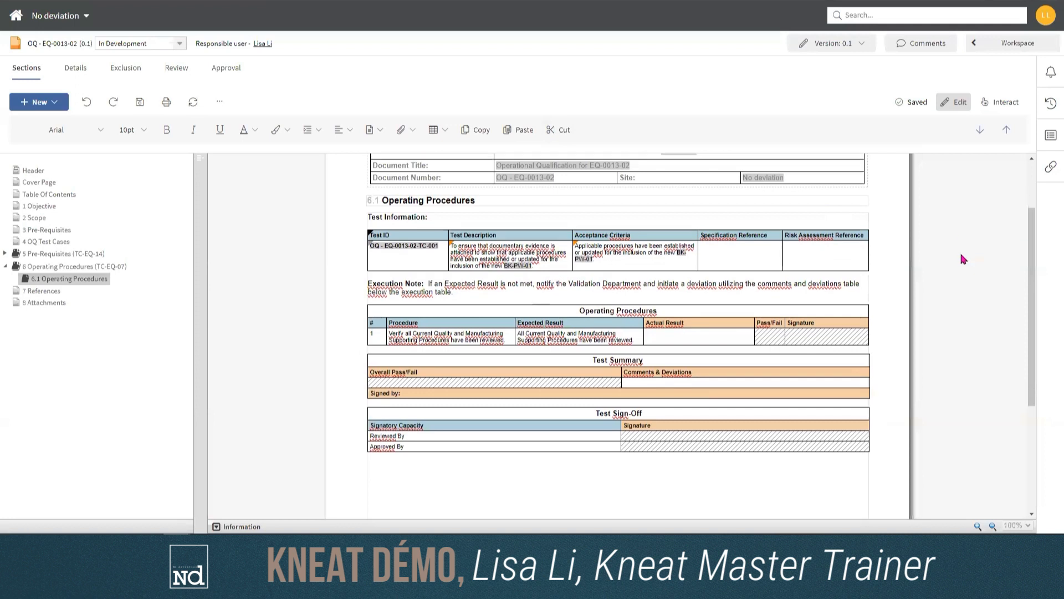
scroll(904, 251, up, 2)
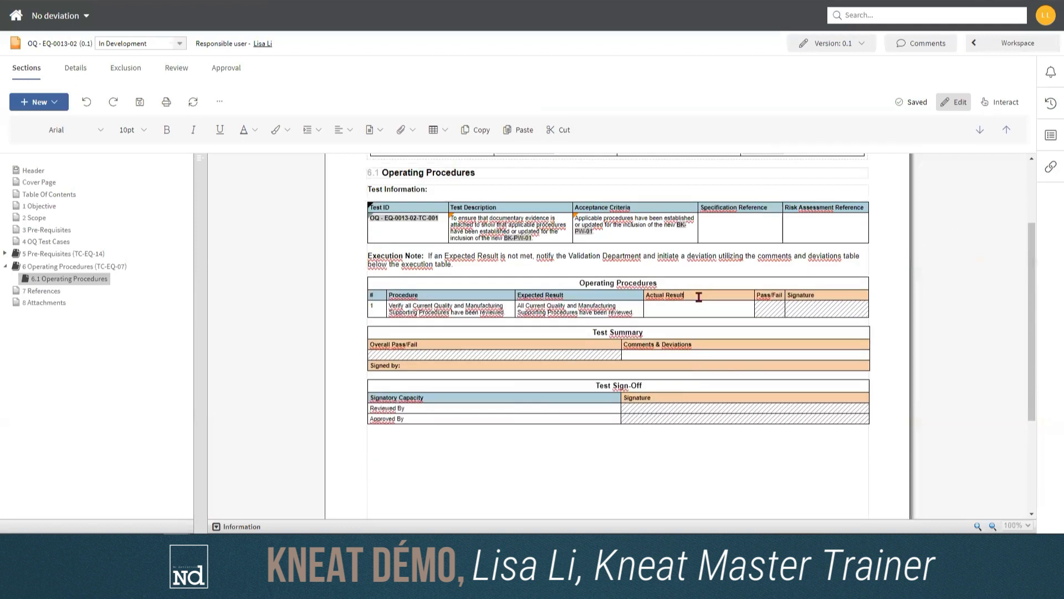
click(686, 297)
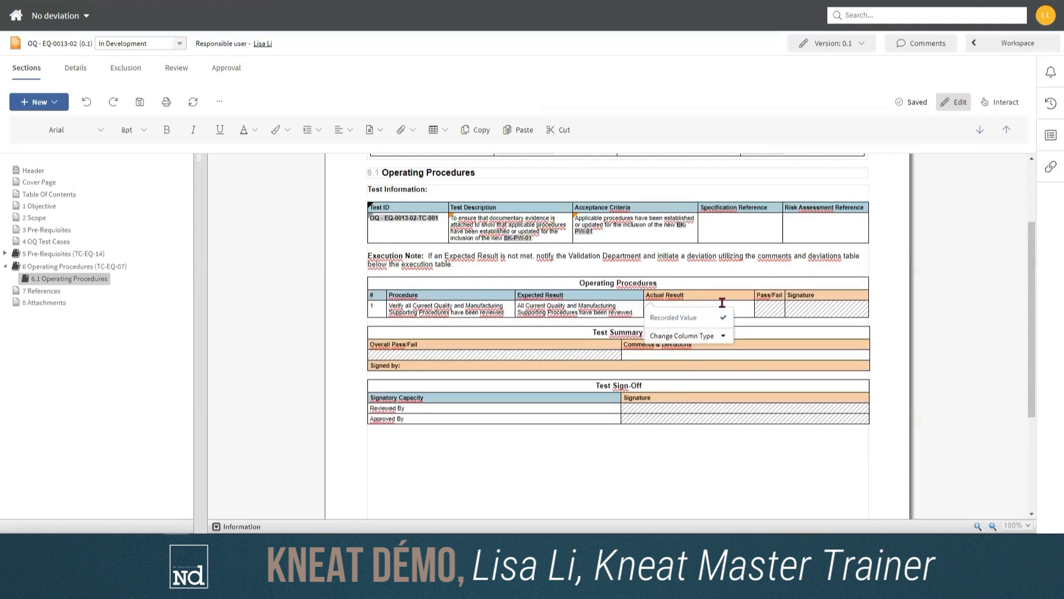
click(706, 340)
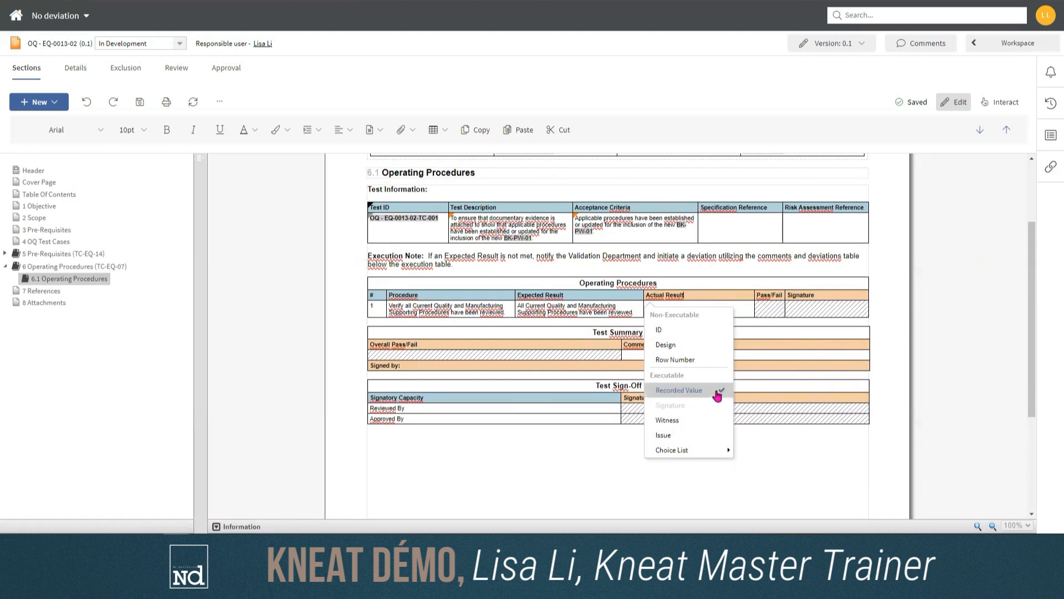
click(744, 309)
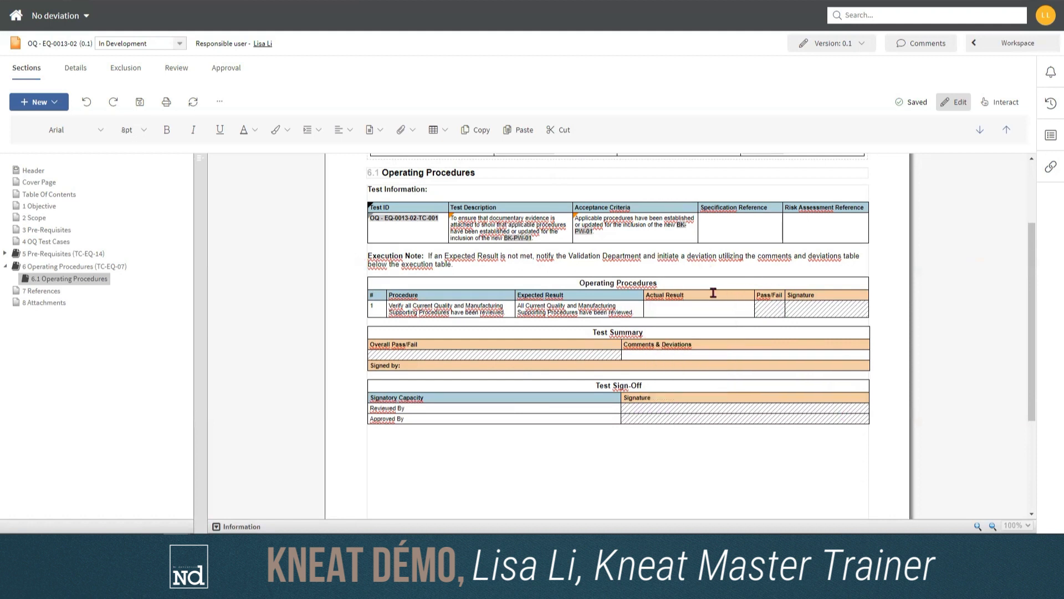
Step: Add N/A as a choice to the Pass/Fail column's choice list in the Operating Procedures table
click(770, 309)
click(801, 335)
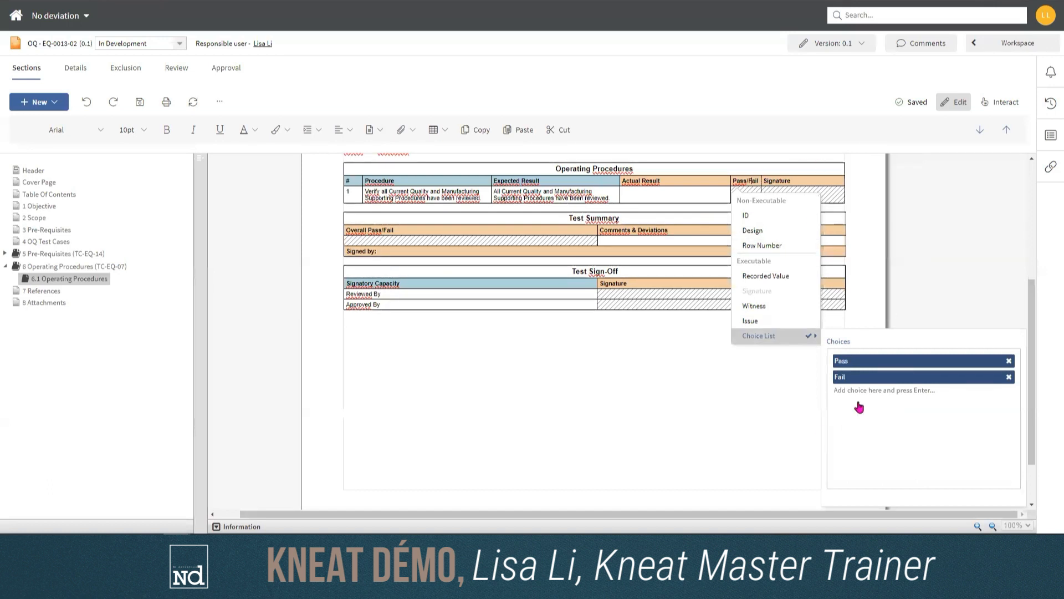
text(N/A)
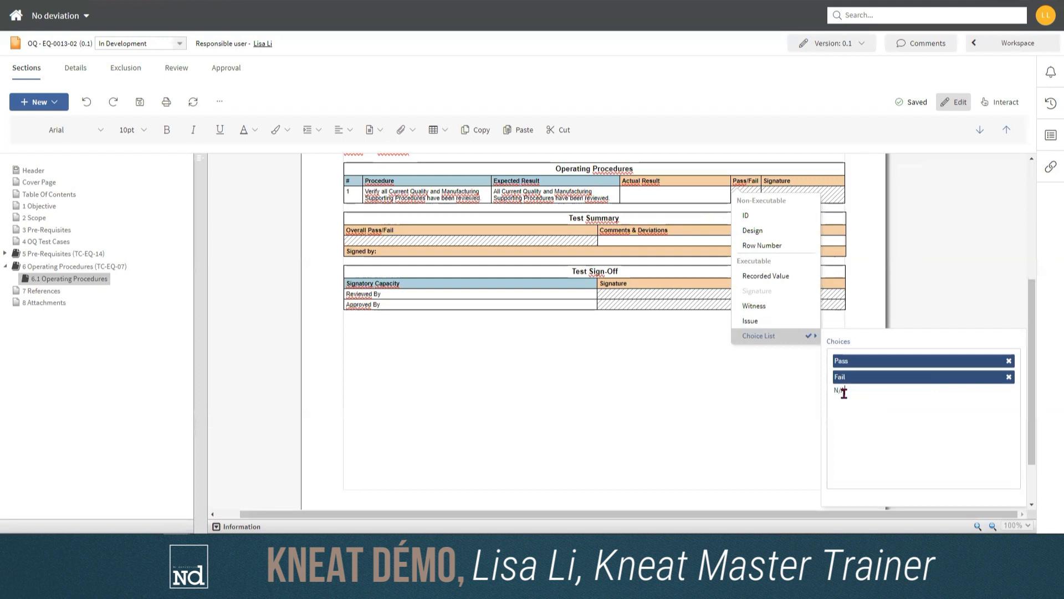
key(Return)
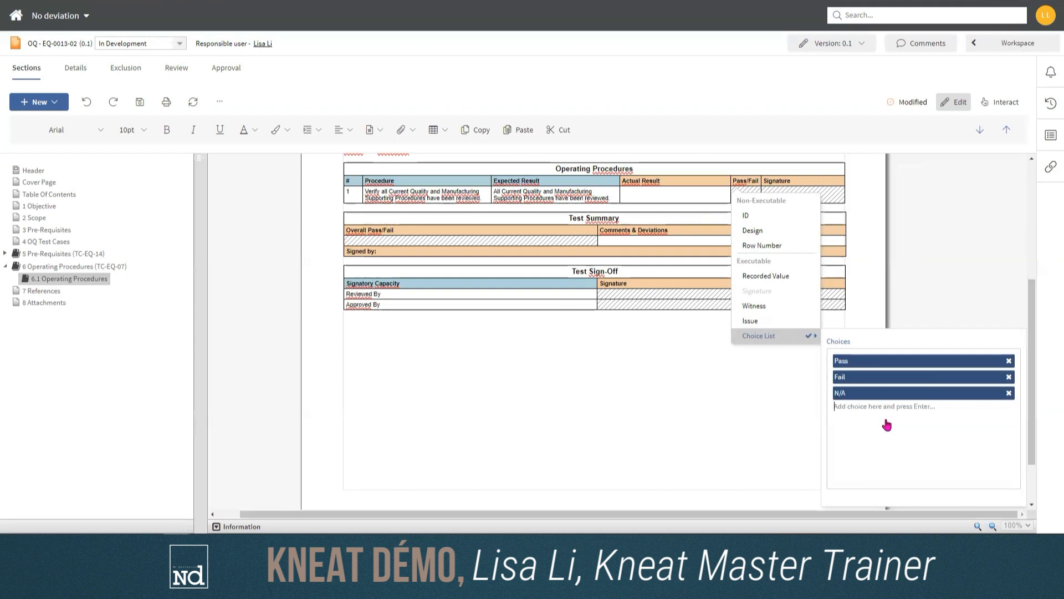
Step: Check the column type options available for the Signature column of the Operating Procedures table, then close them without changing the type
click(815, 193)
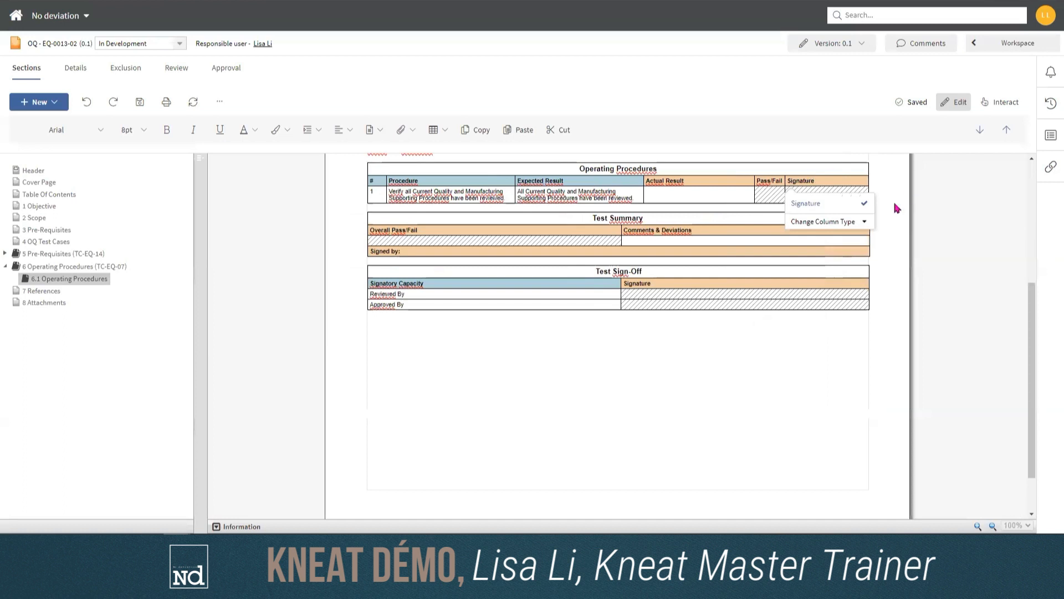
click(865, 222)
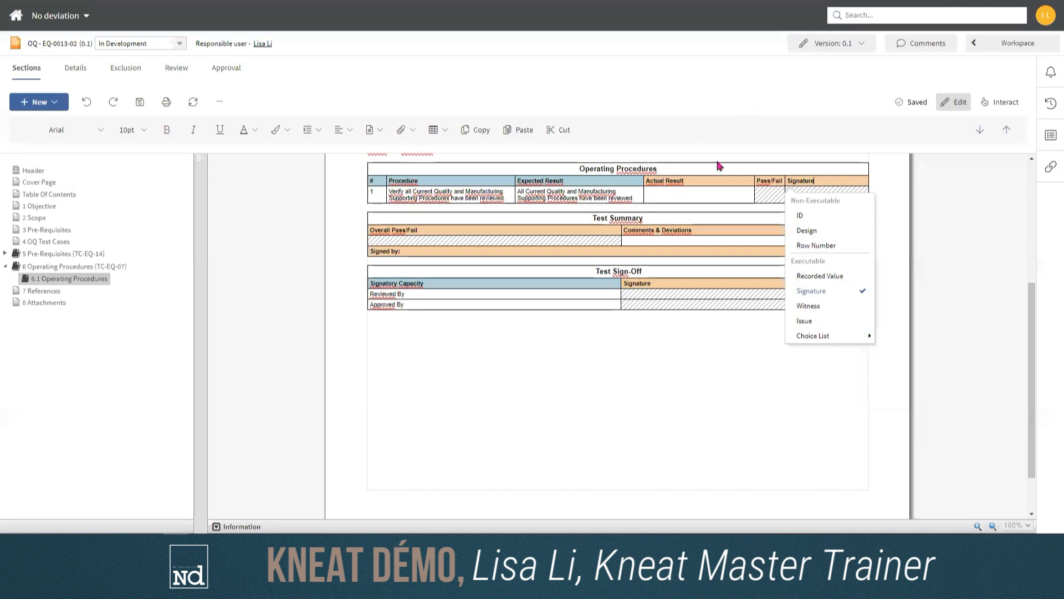
scroll(663, 304, up, 2)
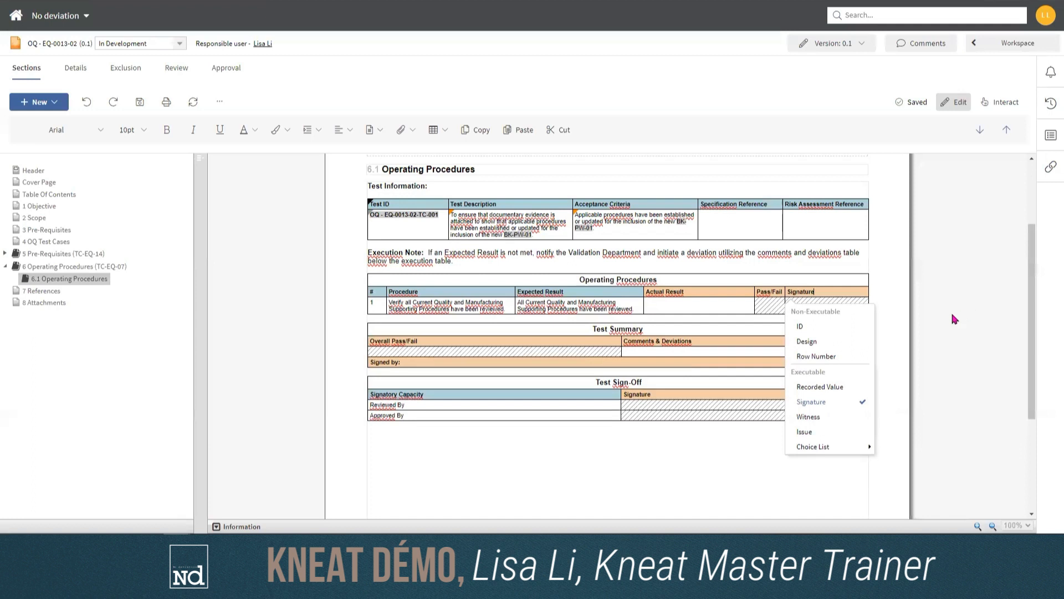
click(954, 318)
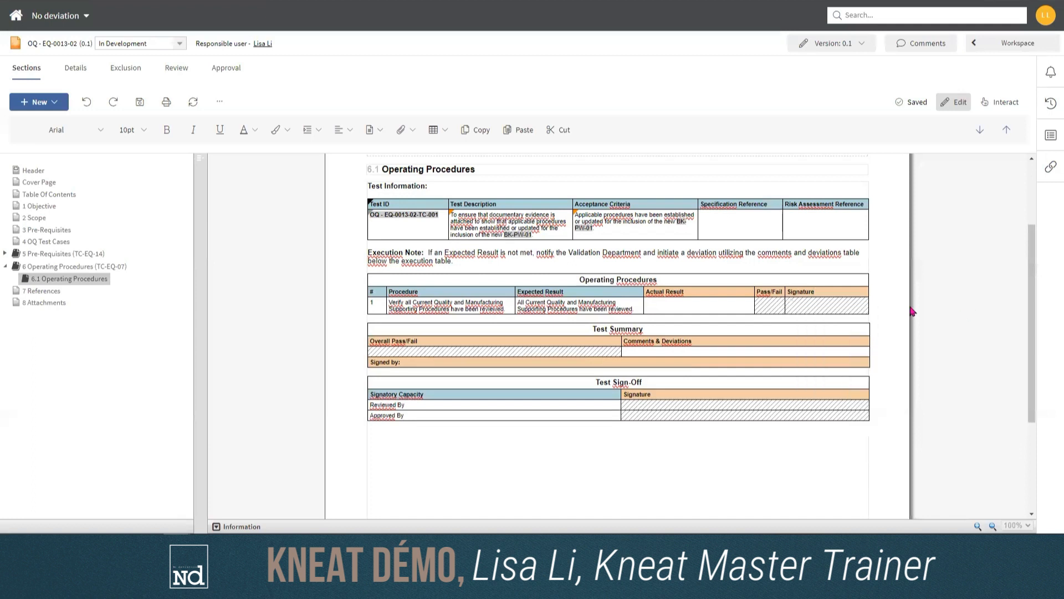
Step: Insert a new column after the Signature column in the Operating Procedures table
click(848, 293)
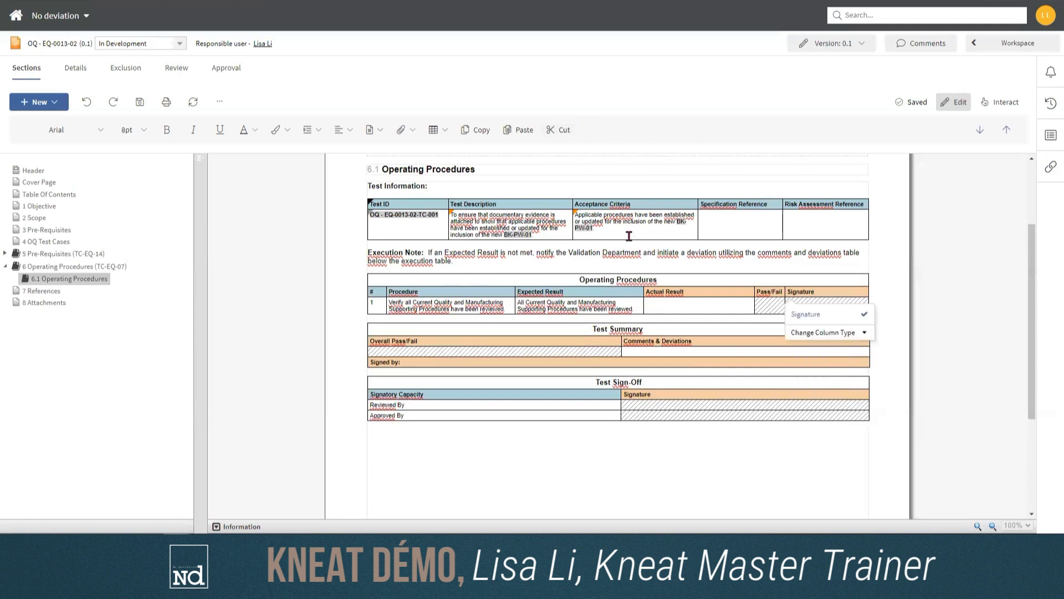
click(447, 133)
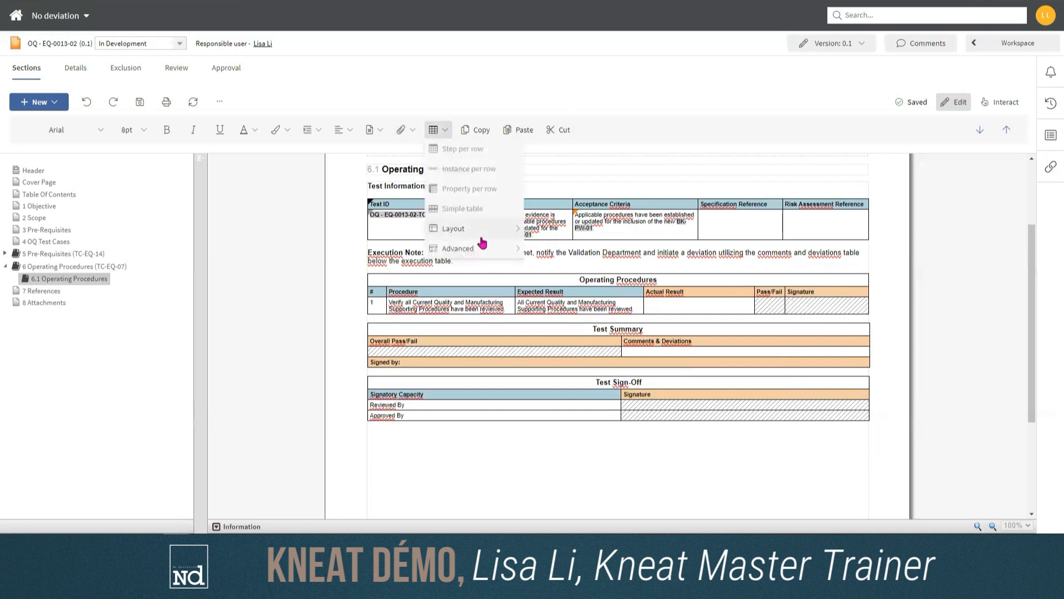
mouse_move(484, 251)
mouse_move(487, 230)
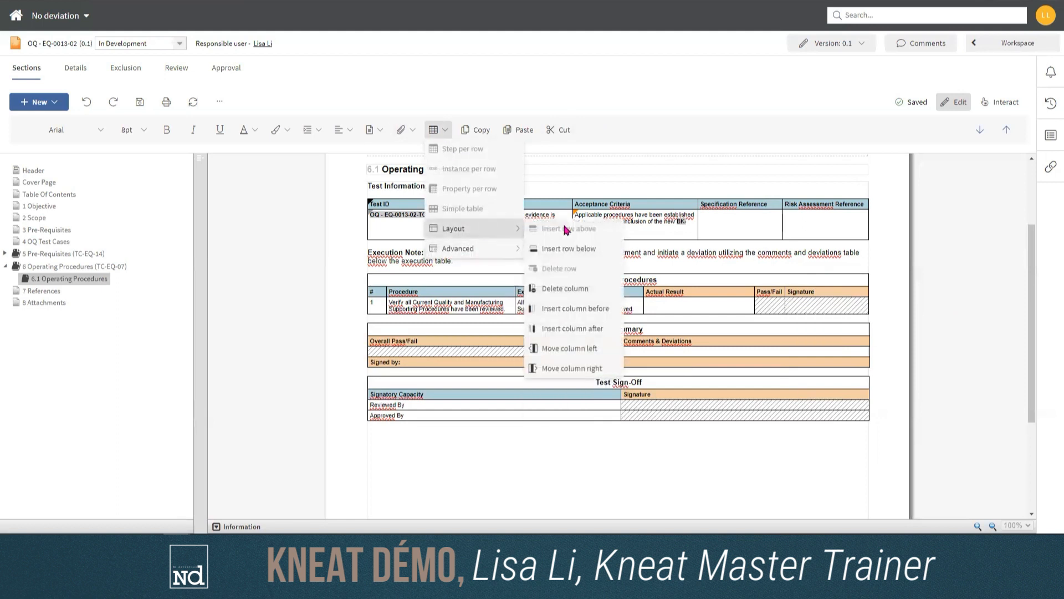
click(571, 328)
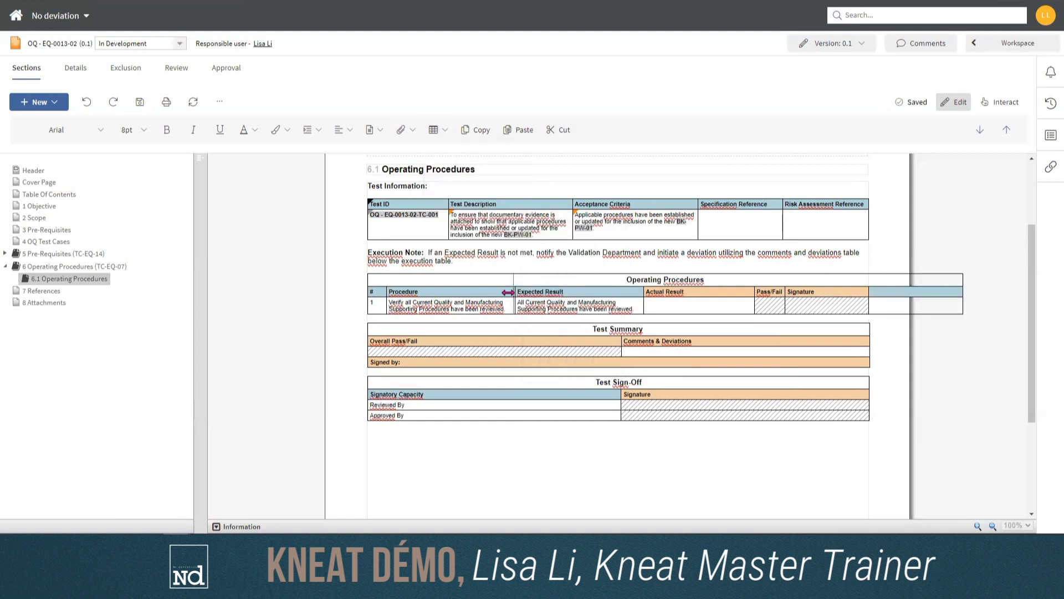
Step: Adjust the Operating Procedures table's column widths so that the table with its new column fits the page's text width
drag(644, 291, 622, 291)
drag(755, 289, 709, 291)
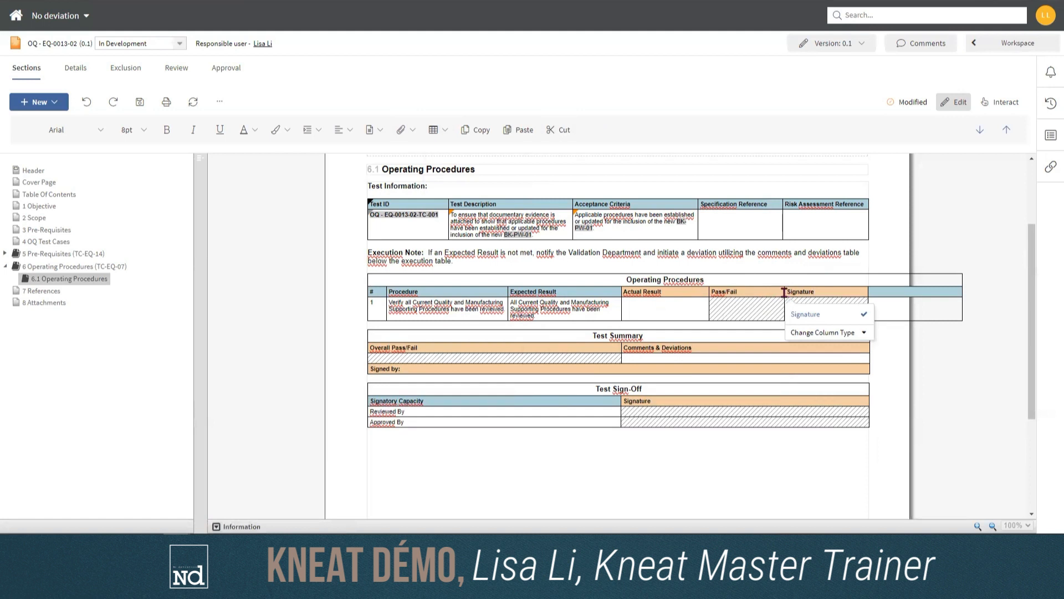
drag(785, 293, 746, 299)
drag(869, 296, 806, 304)
drag(962, 293, 865, 299)
Step: Give the new last column the heading Witness and change its column type from Design to Witness
click(848, 294)
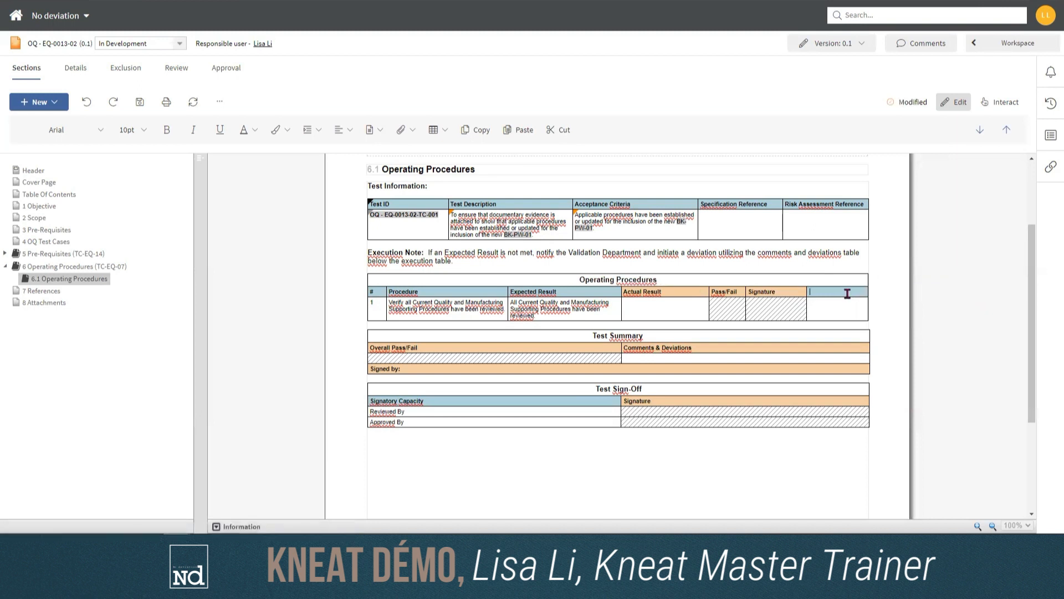
text(Witness)
right_click(839, 277)
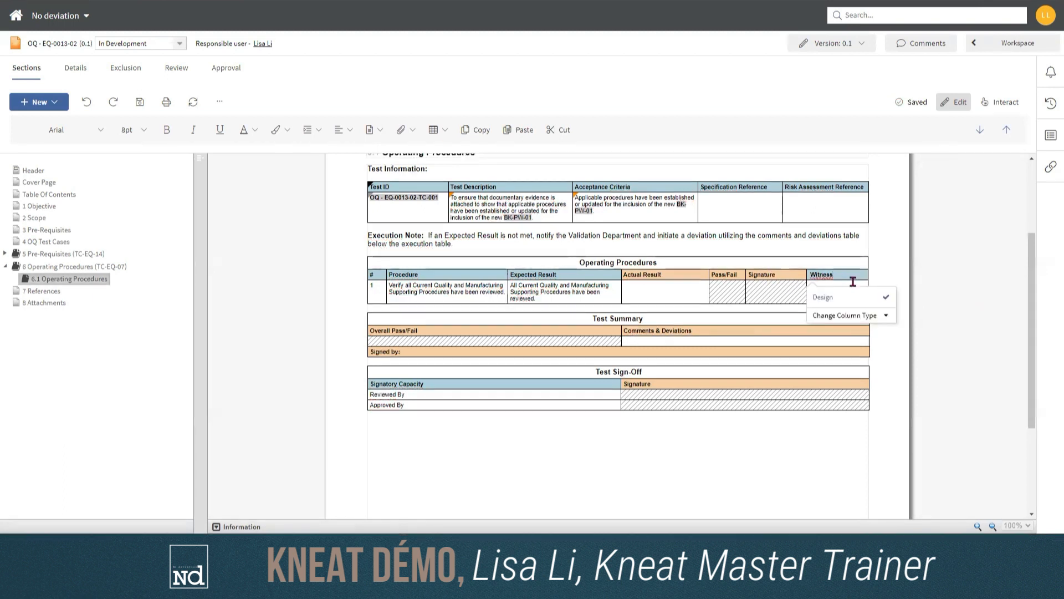
click(881, 314)
click(880, 321)
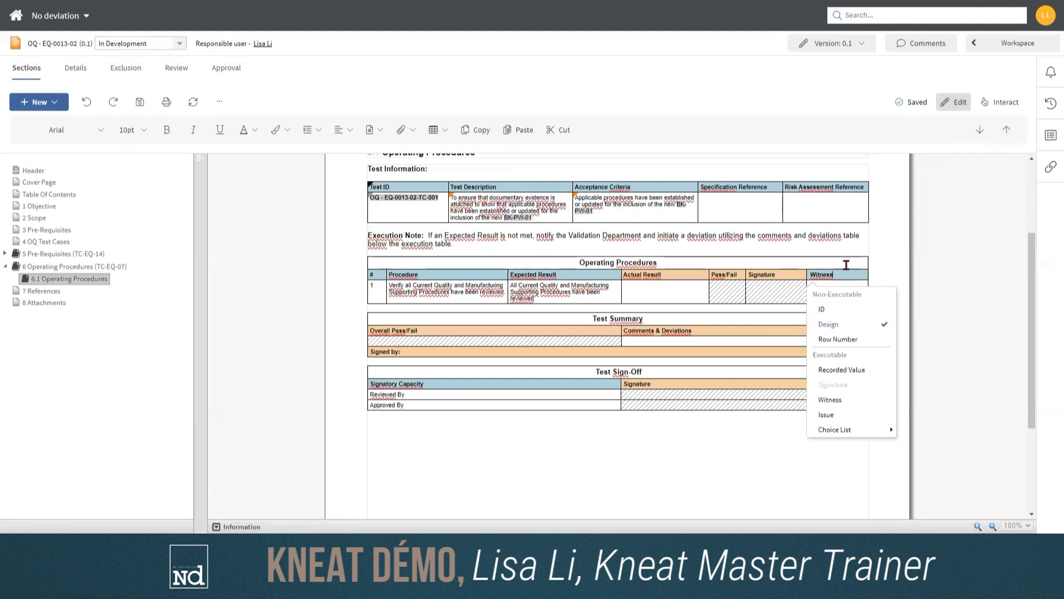
click(844, 405)
click(846, 244)
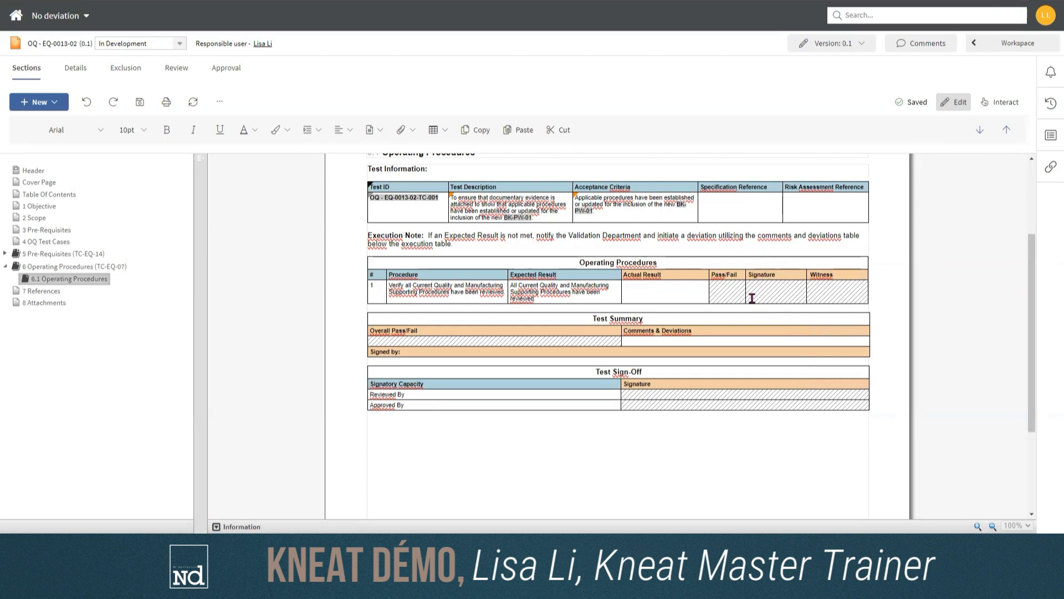
Step: Insert two empty rows below row 1 of the Operating Procedures table
click(688, 293)
click(447, 130)
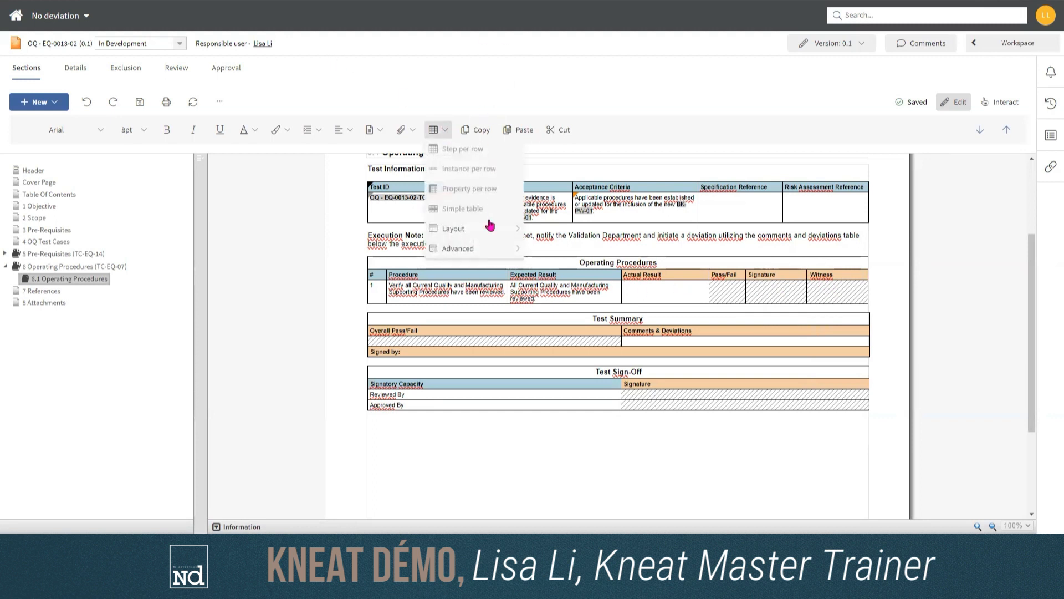
mouse_move(487, 229)
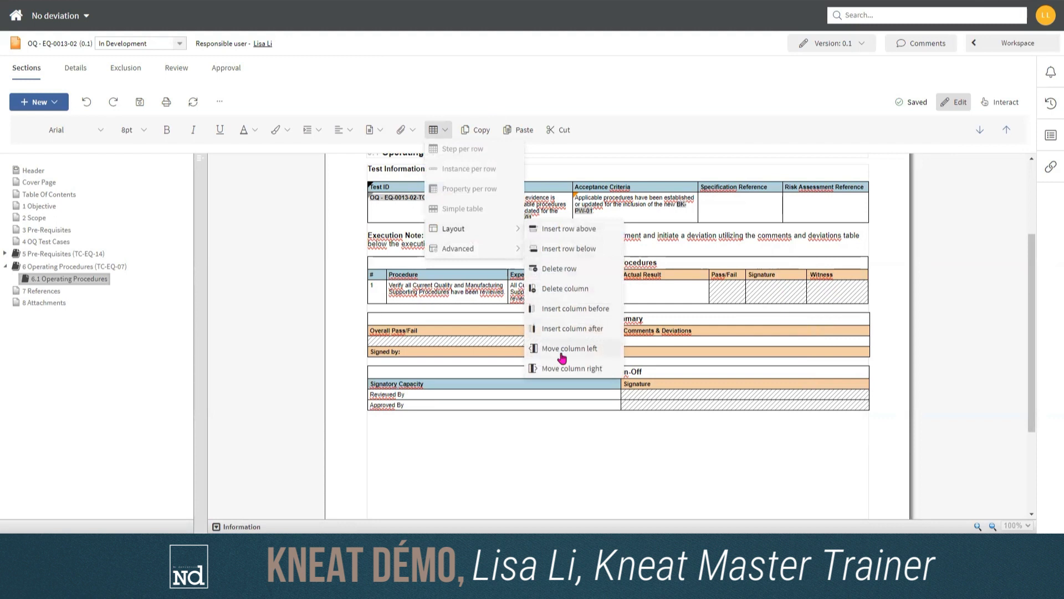
click(561, 252)
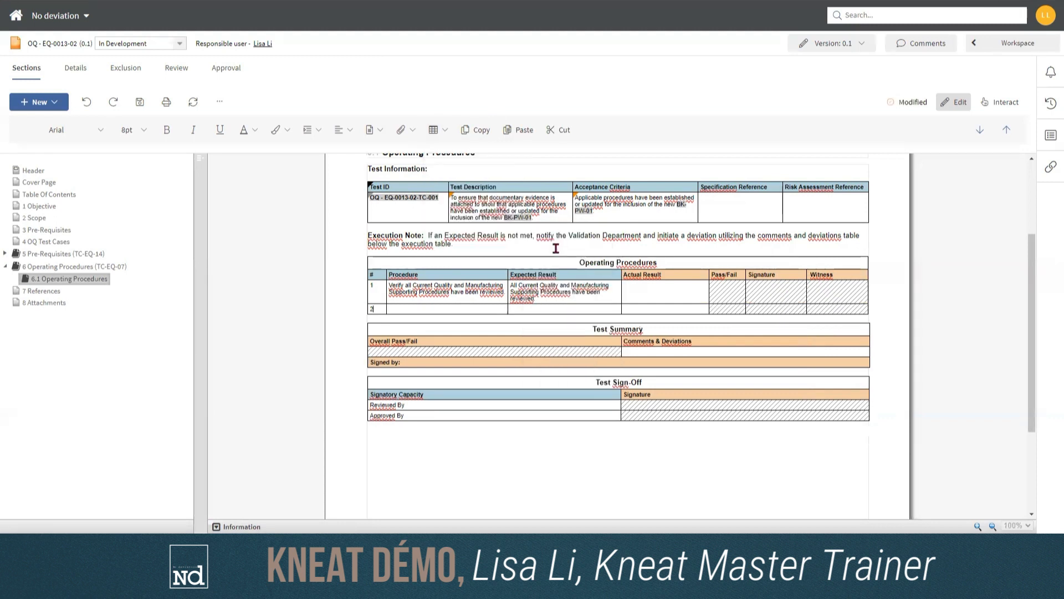
click(446, 130)
mouse_move(493, 232)
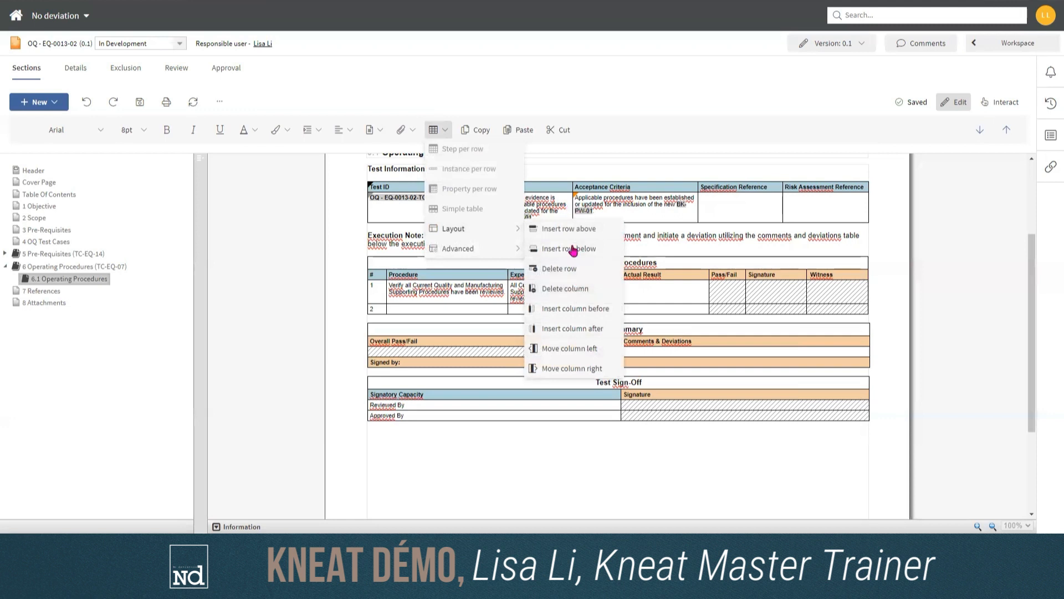
click(574, 249)
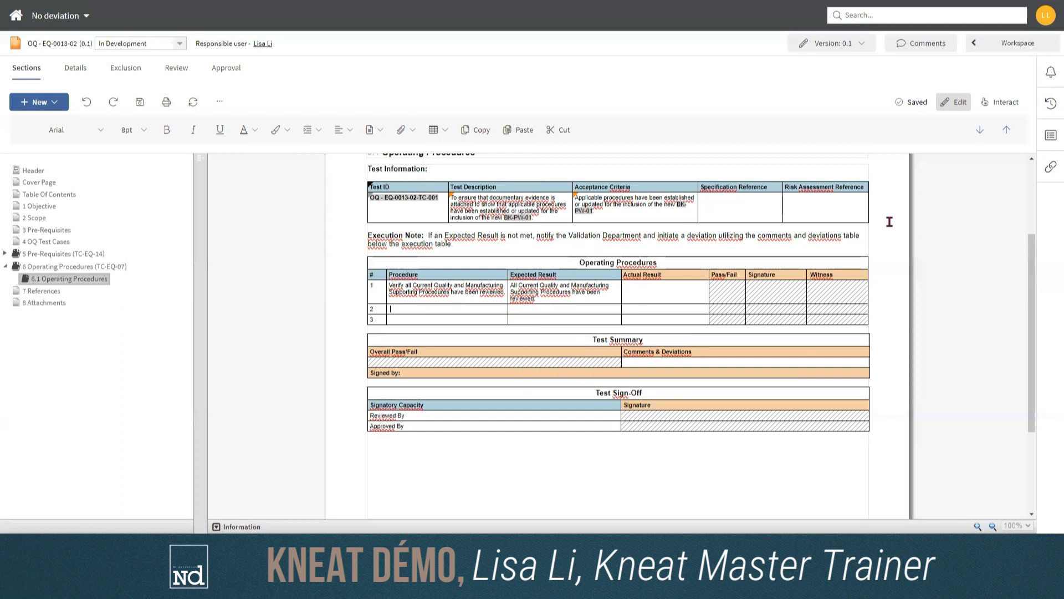
Step: Add a table signature row to the Operating Procedures table
click(447, 131)
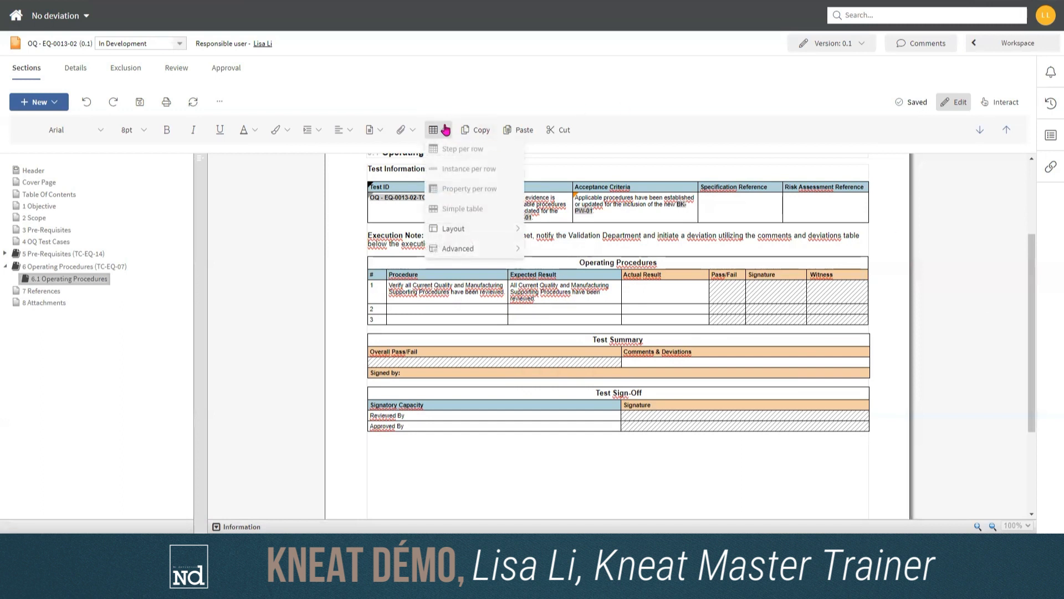
mouse_move(503, 231)
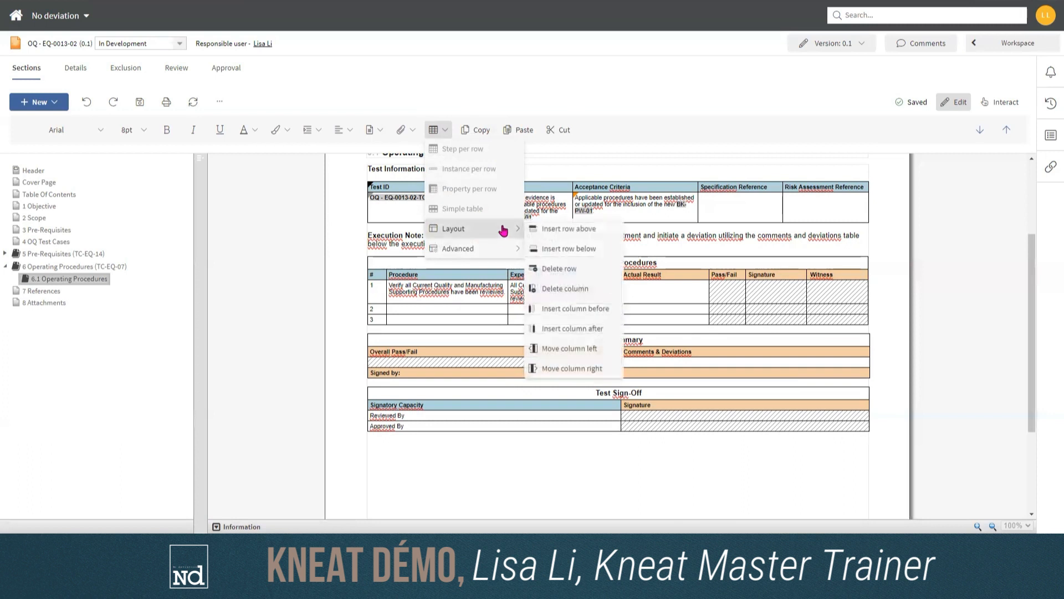
mouse_move(506, 249)
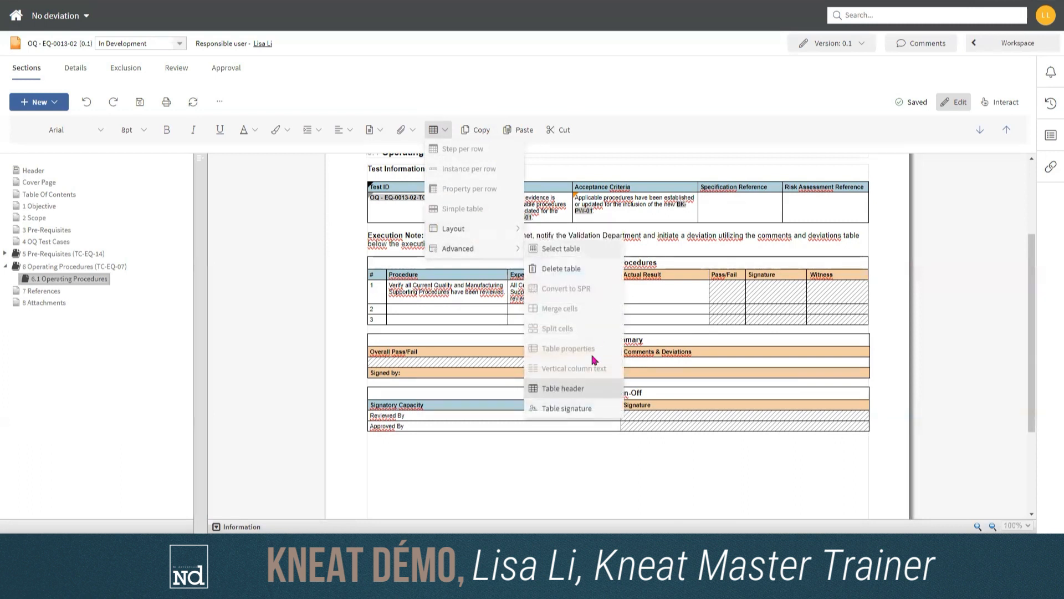
click(557, 409)
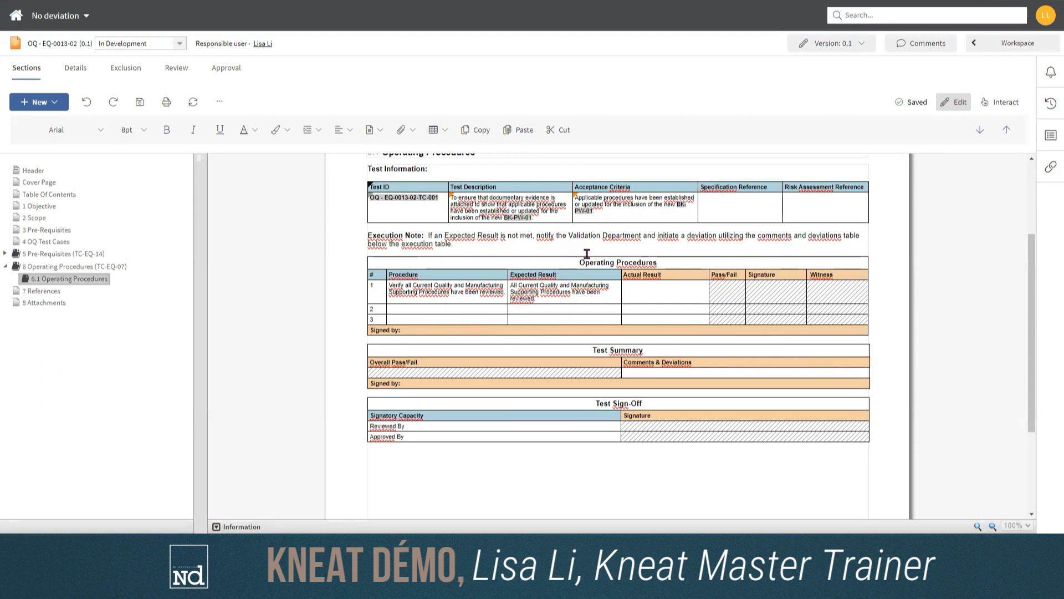
scroll(862, 273, up, 3)
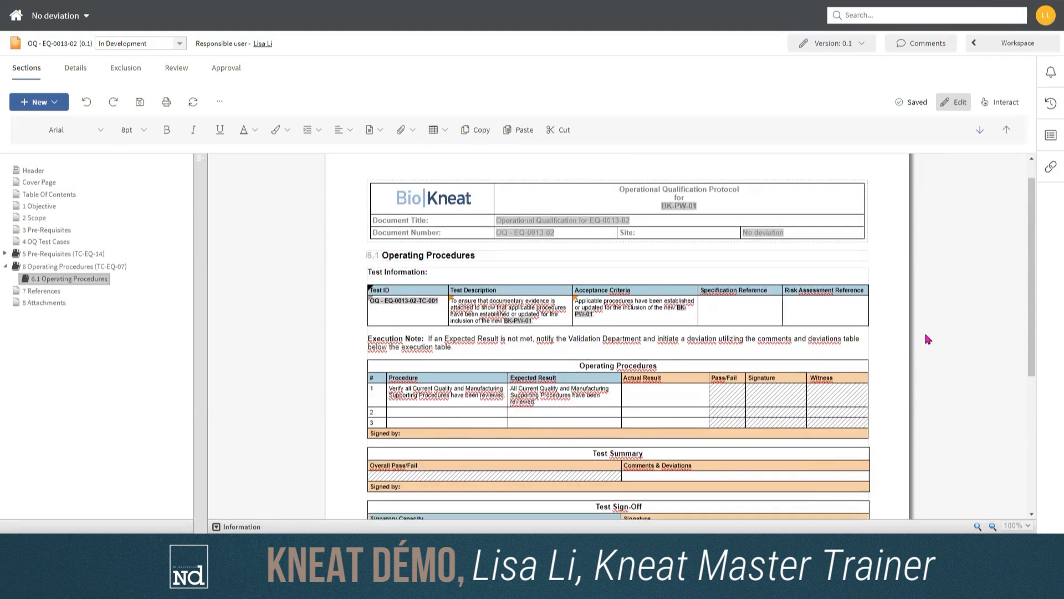
scroll(928, 340, down, 3)
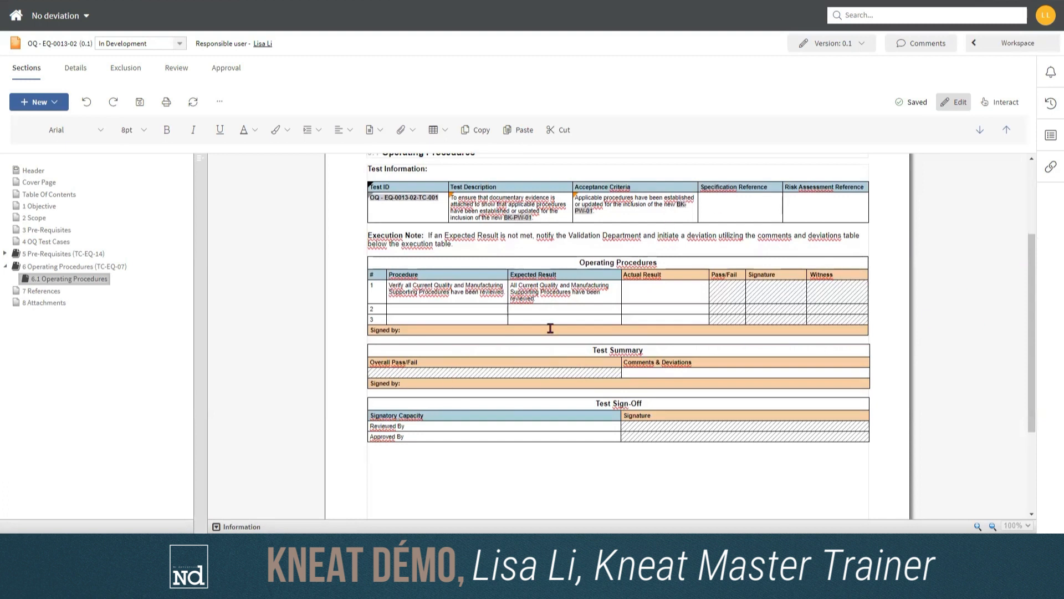
scroll(971, 321, up, 4)
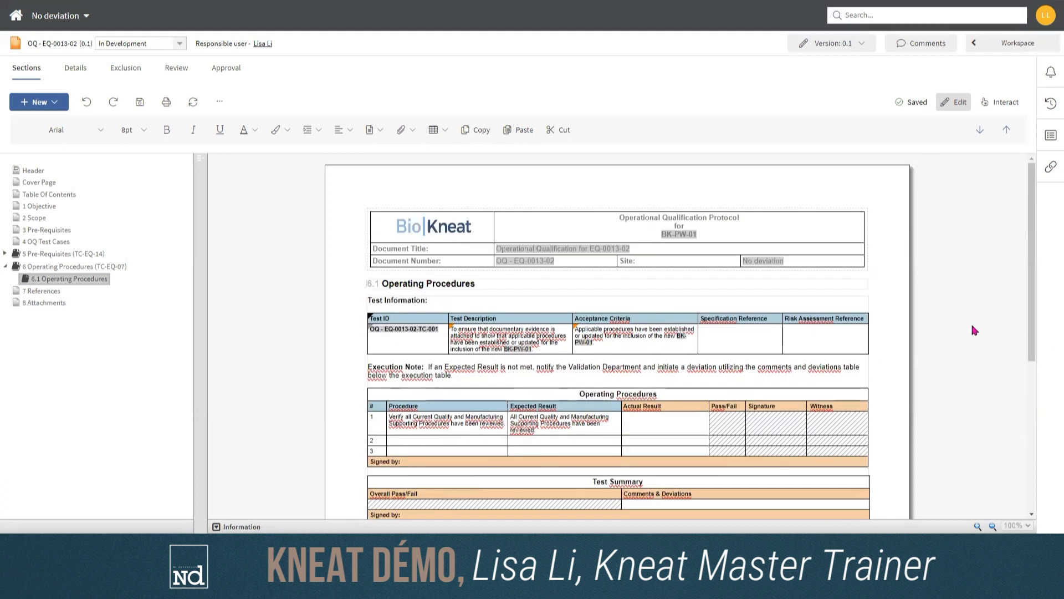
scroll(973, 321, down, 3)
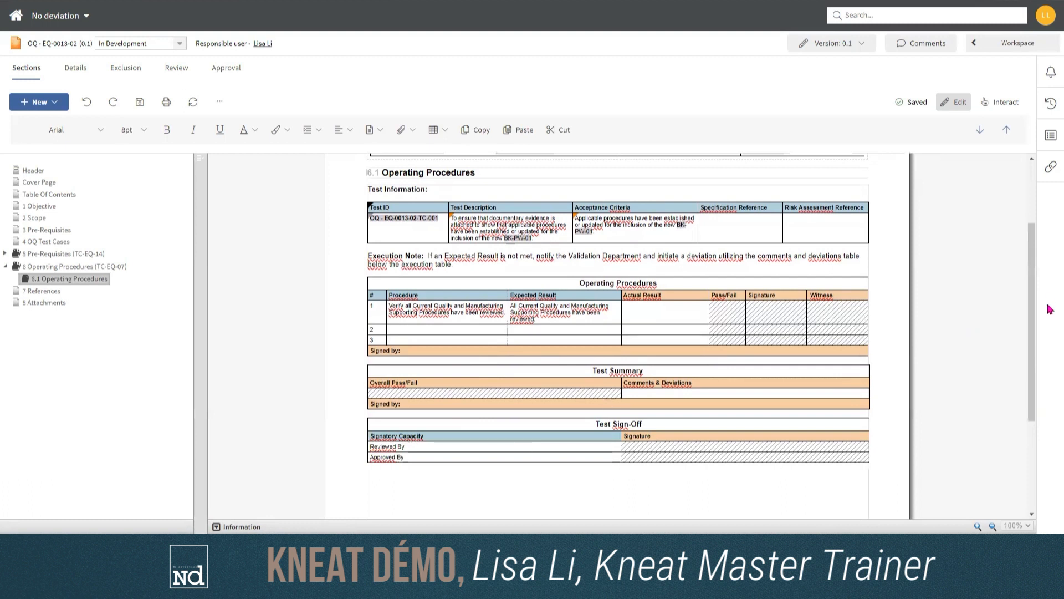
scroll(977, 300, up, 4)
scroll(972, 280, down, 5)
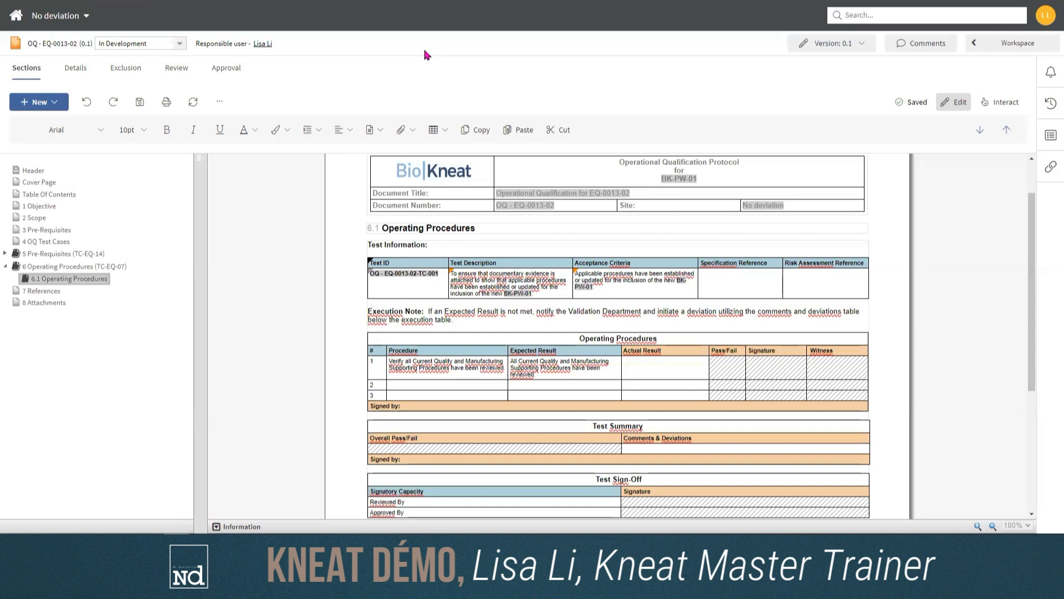
Step: Add the protocol's responsible user as reviewer and issue draft 0.1 of OQ - EQ-0013-02 for review
click(172, 78)
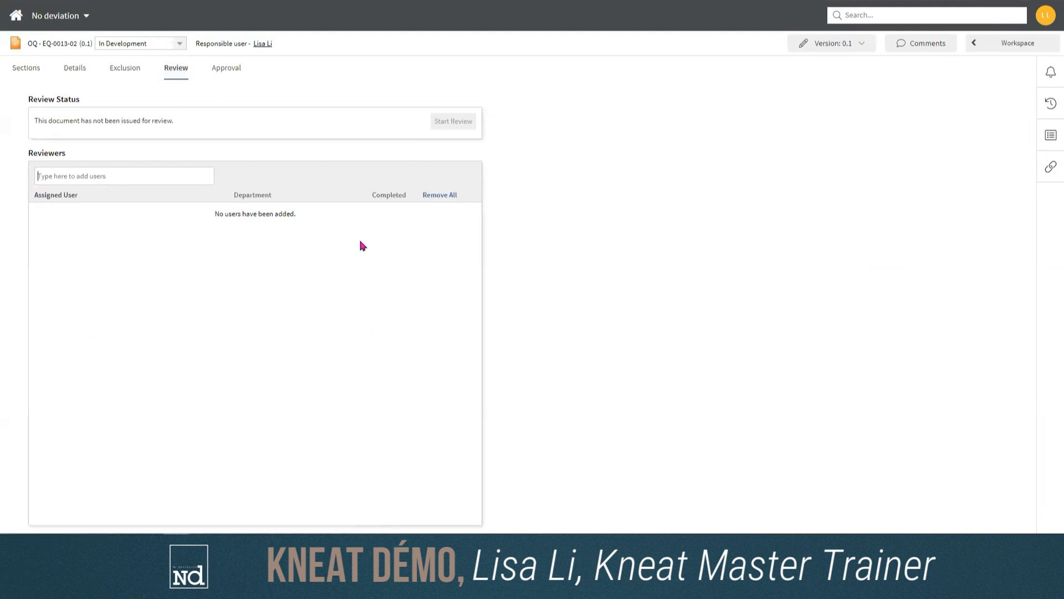
click(92, 176)
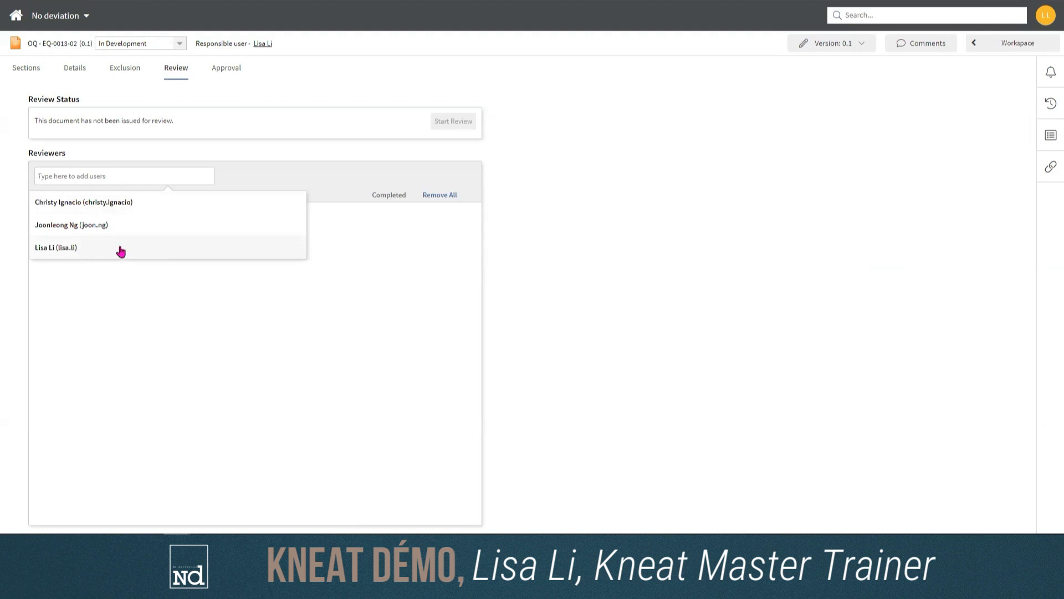
click(120, 250)
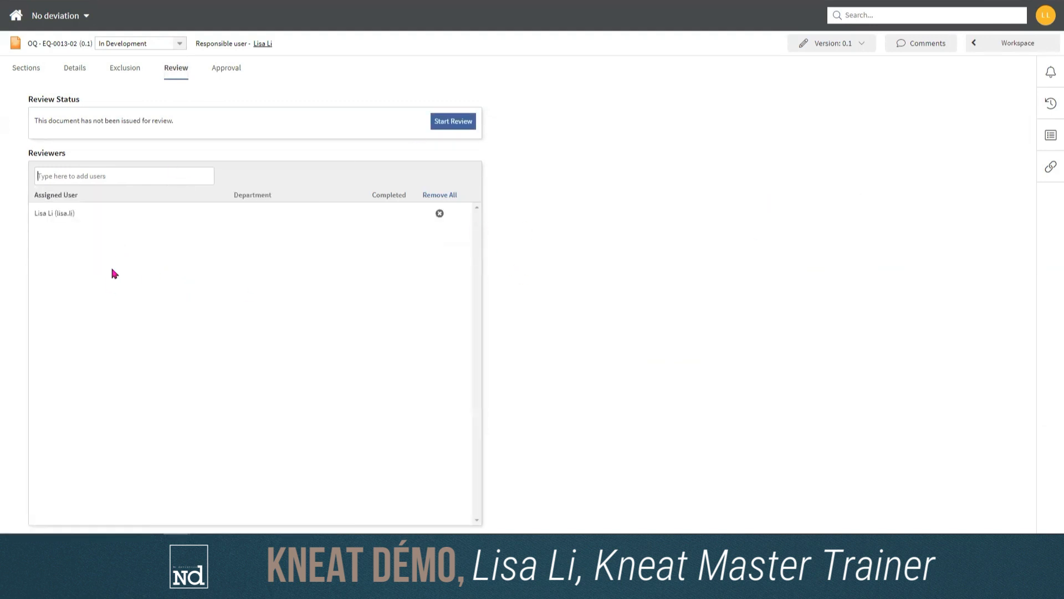
click(454, 126)
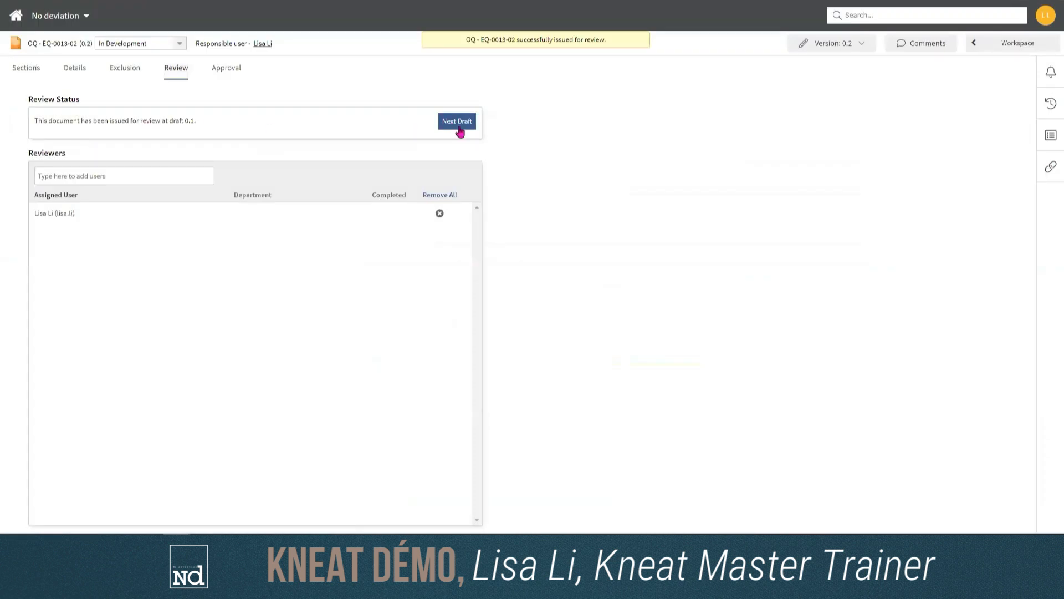
Step: Examine the protocol's version list with its in-development and in-review drafts
click(862, 43)
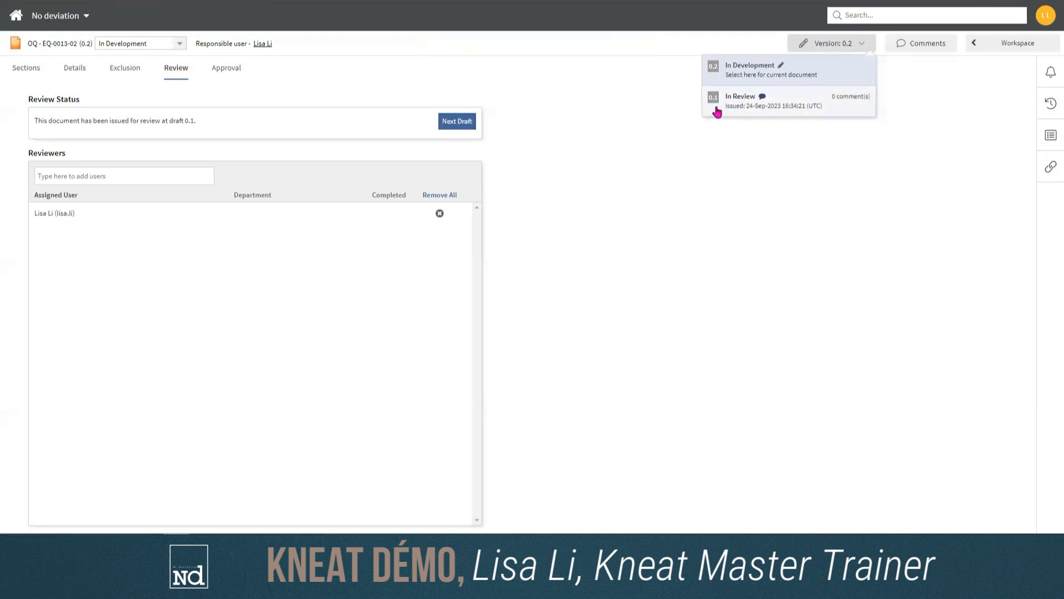
click(752, 111)
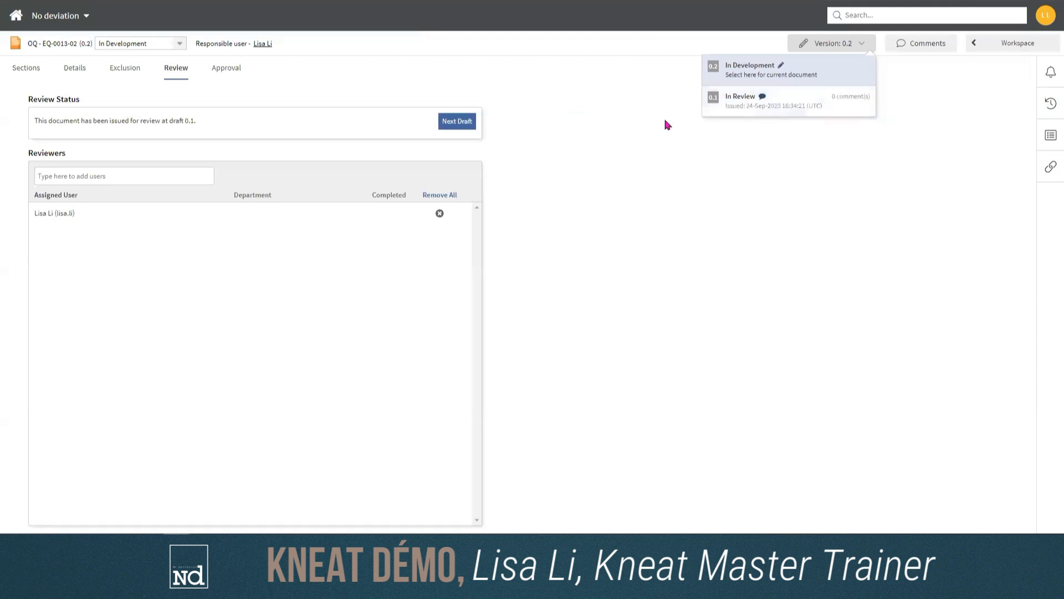
click(703, 222)
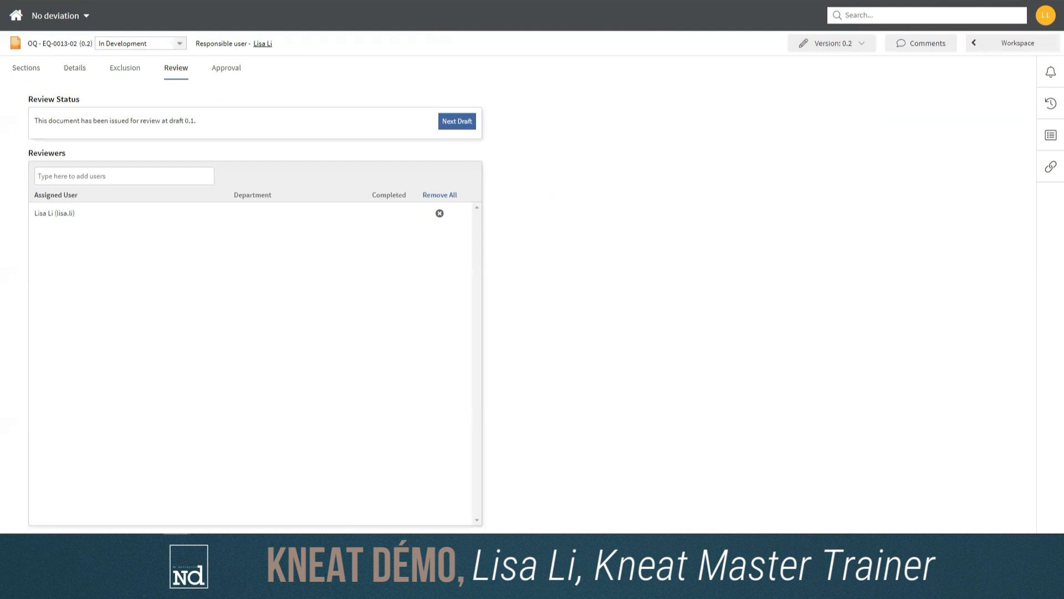
Step: Open the OQ - EQ-0013-02 review item from the home inbox and go to section 6.1 Operating Procedures
click(17, 20)
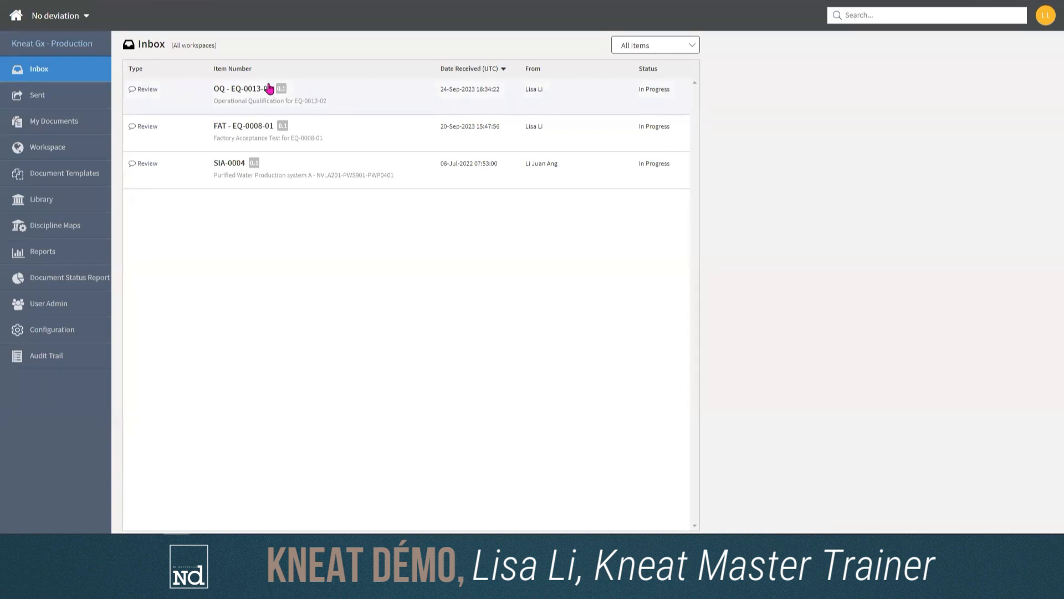
click(216, 93)
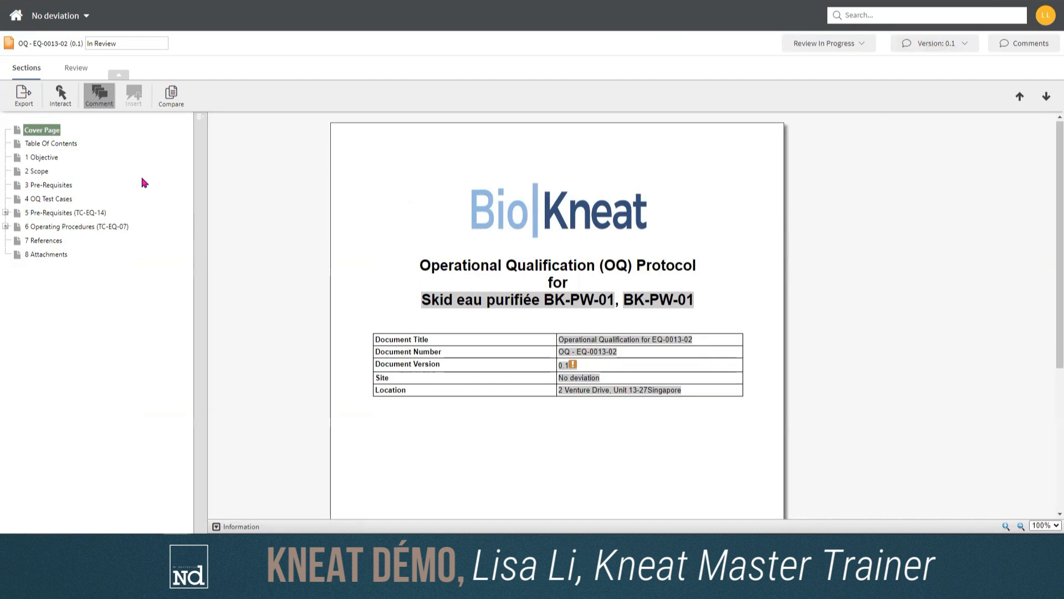
click(5, 226)
click(96, 243)
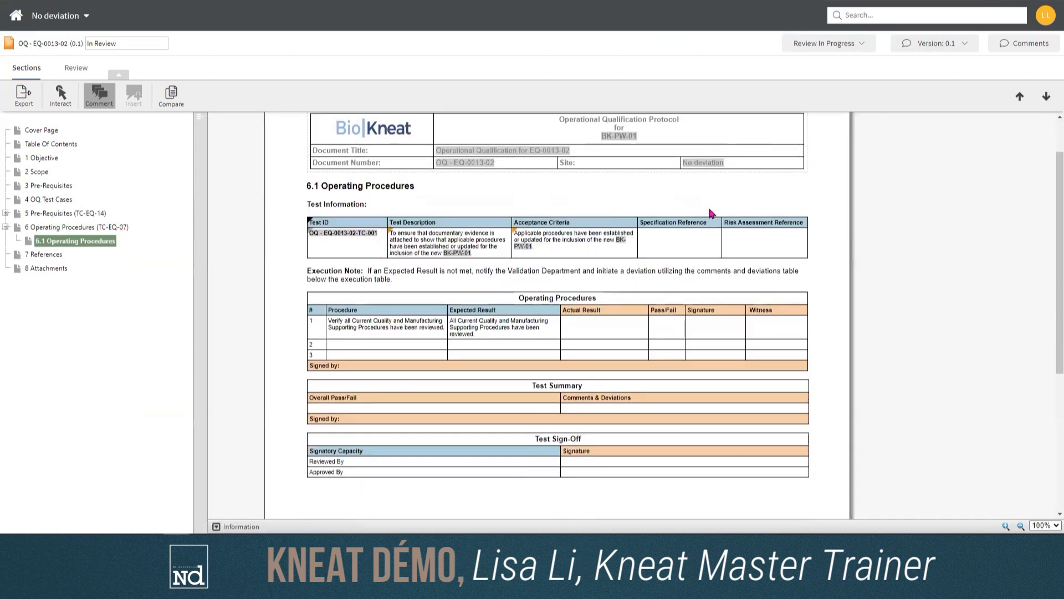
Step: Insert the comment "Ajouter la référence" on the word Reference in the Specification Reference heading
drag(706, 223, 682, 223)
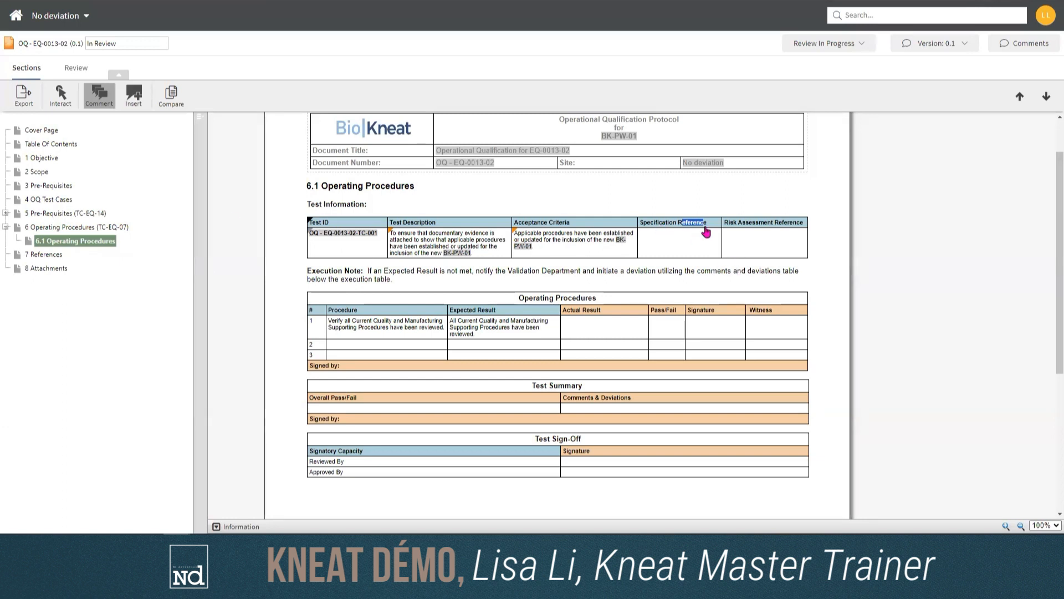
click(133, 102)
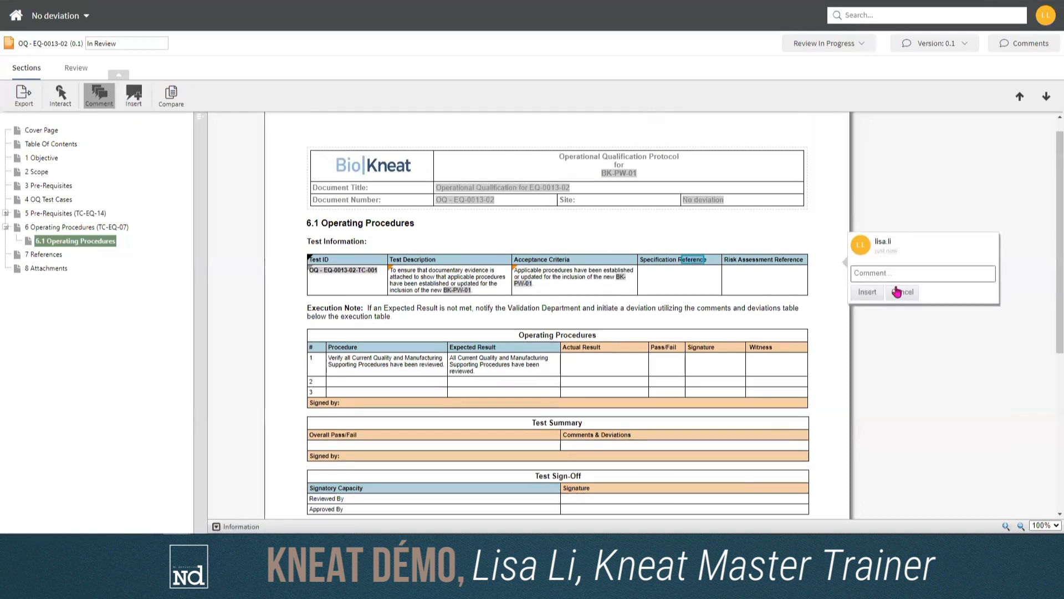
click(867, 274)
text(Ajouter la référence)
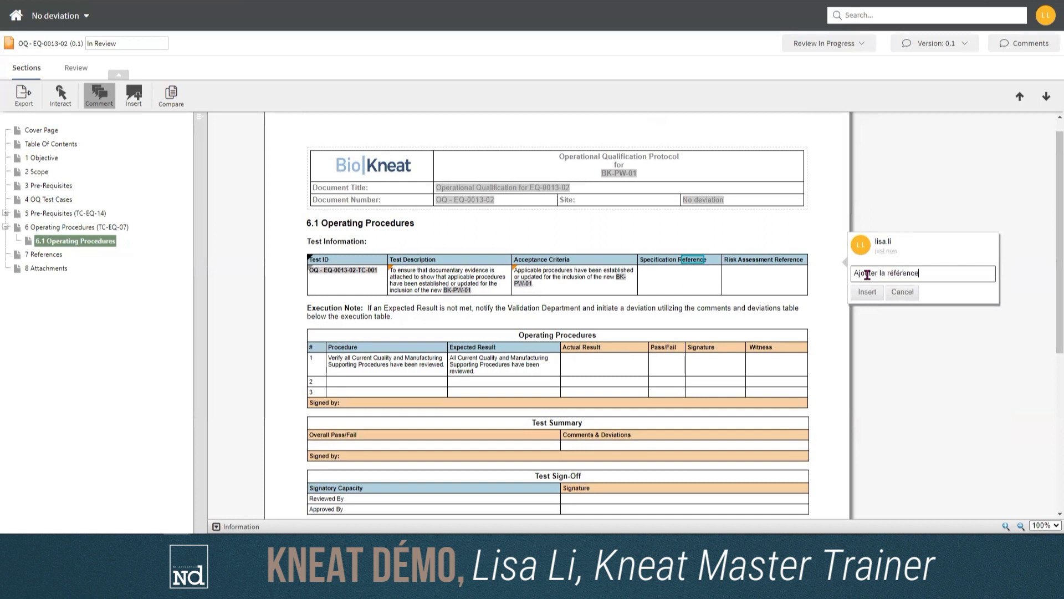
click(868, 292)
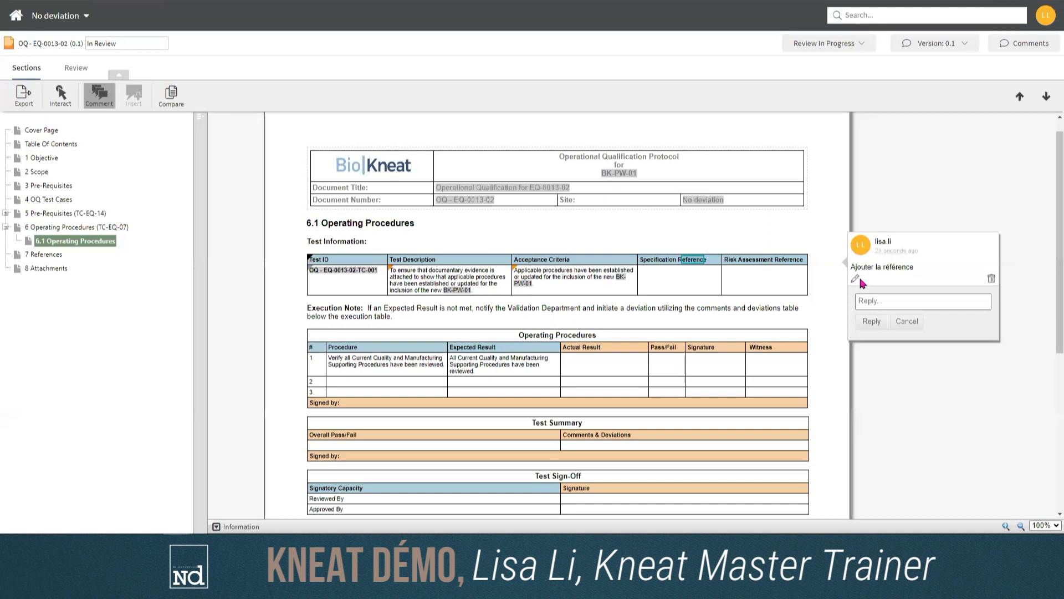
Step: Return to the in-development draft 0.2 and enter XW-534 in the empty Specification Reference cell of section 6.1
click(965, 49)
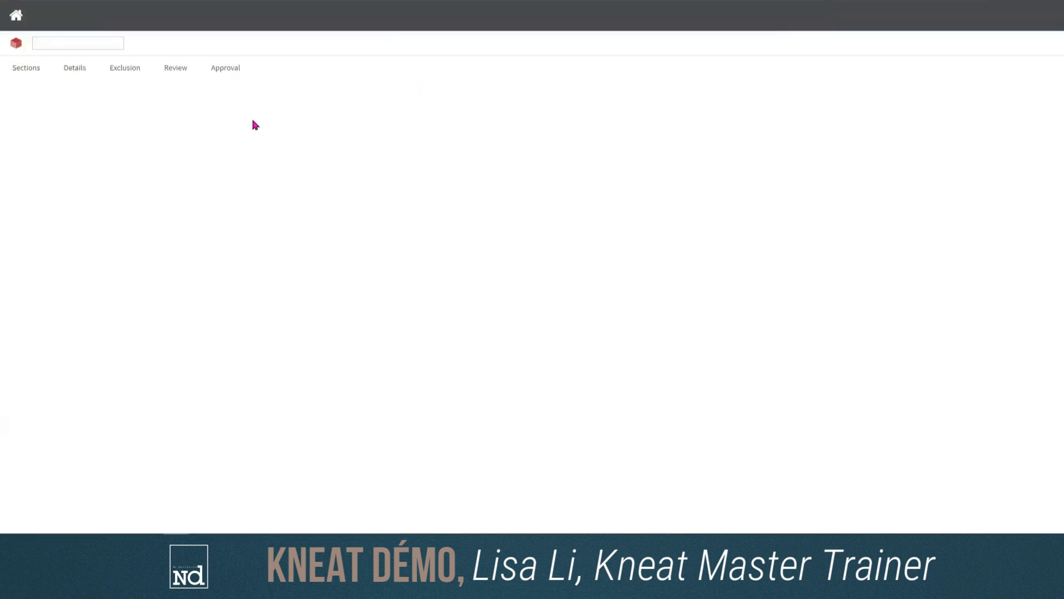
scroll(721, 213, up, 1)
click(741, 222)
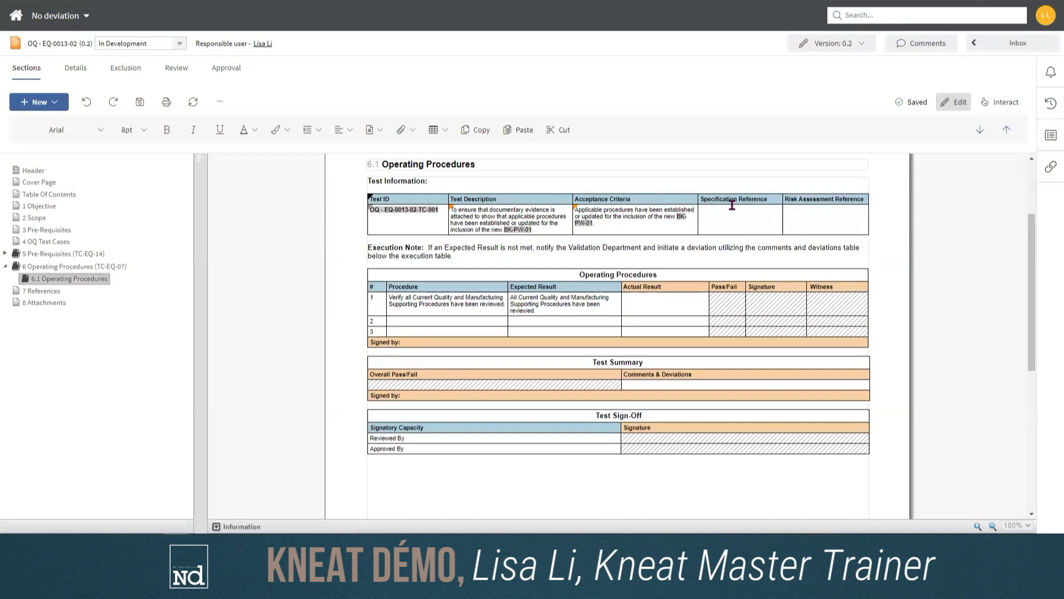
text(XW-43)
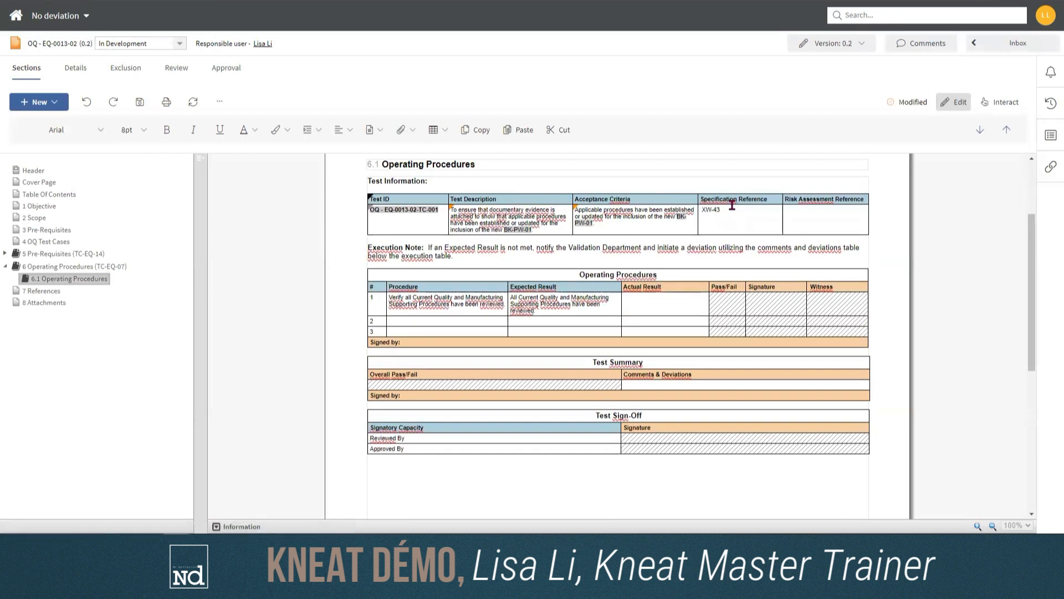
key(BackSpace)
key(BackSpace)
text(534)
scroll(857, 212, up, 2)
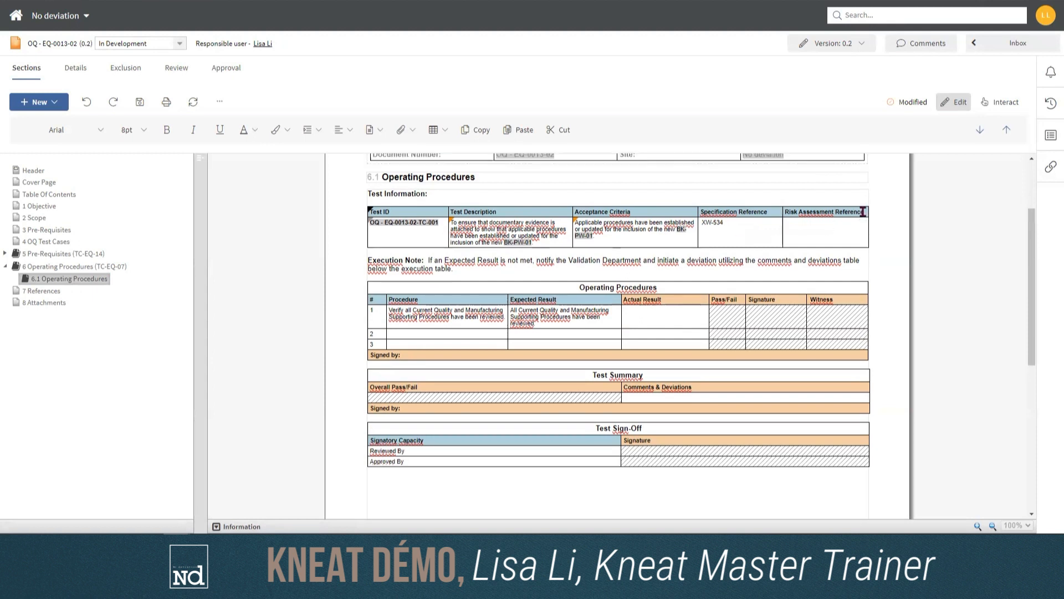
Step: Go back to the in-review draft 0.1 and reply "Référence ajoutée" to the comment on the Specification Reference heading
click(869, 47)
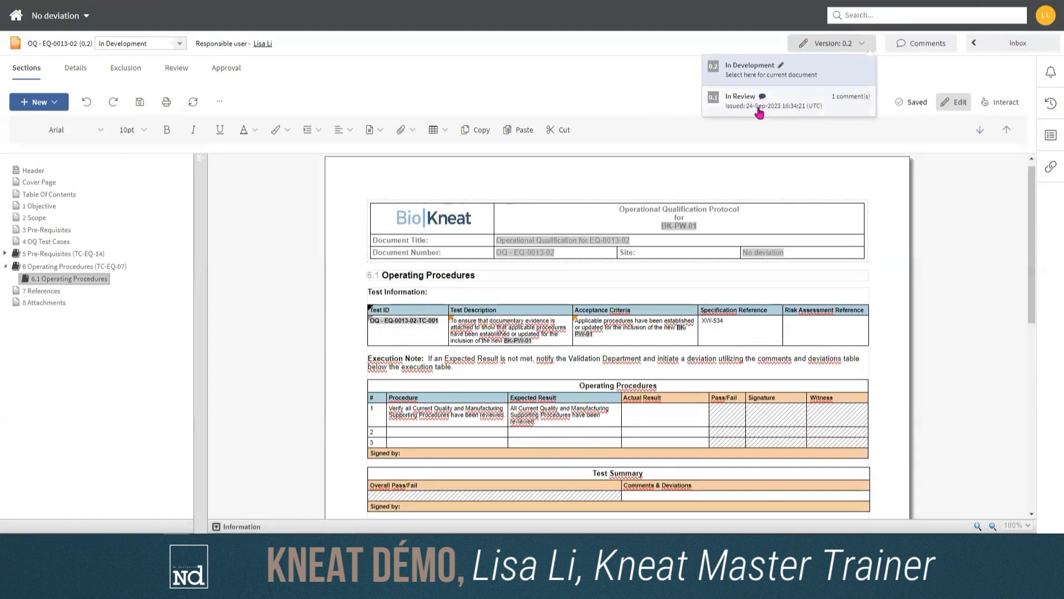
click(775, 110)
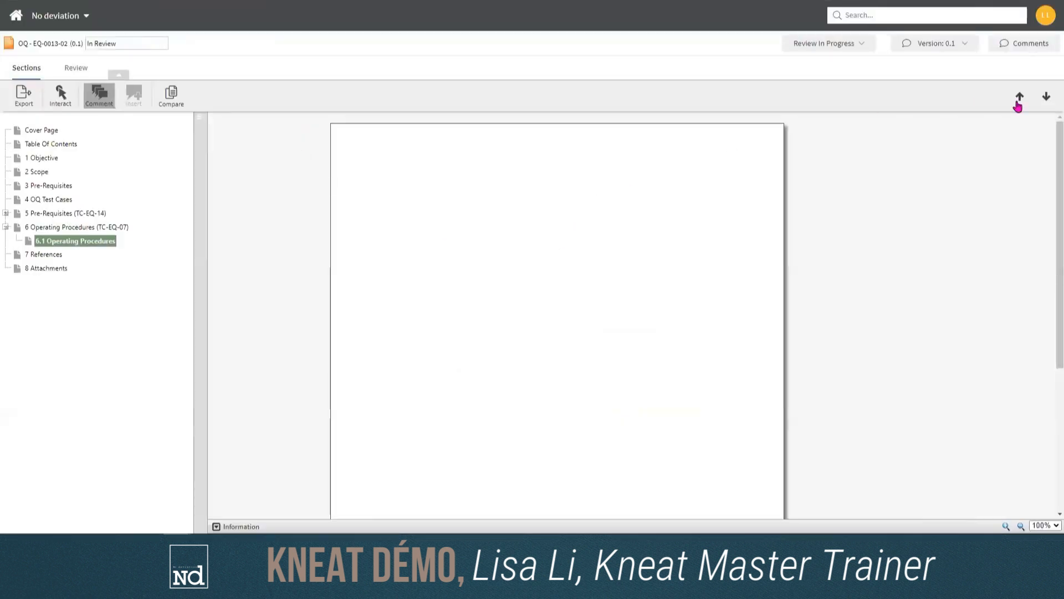
click(925, 272)
click(909, 297)
text(Référe)
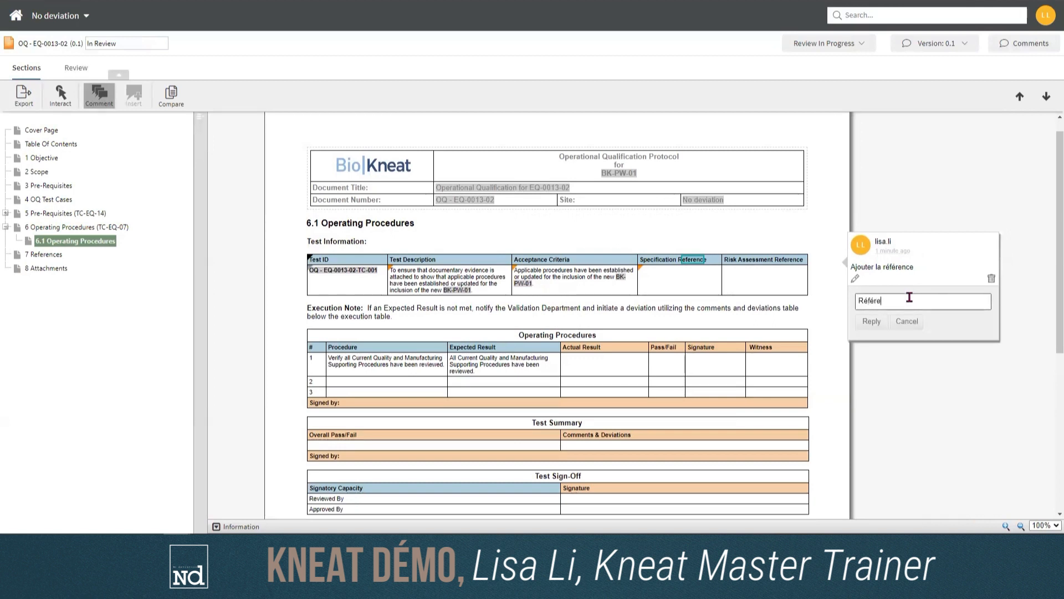
text(nce ajoute)
text(e ajoutée)
click(869, 323)
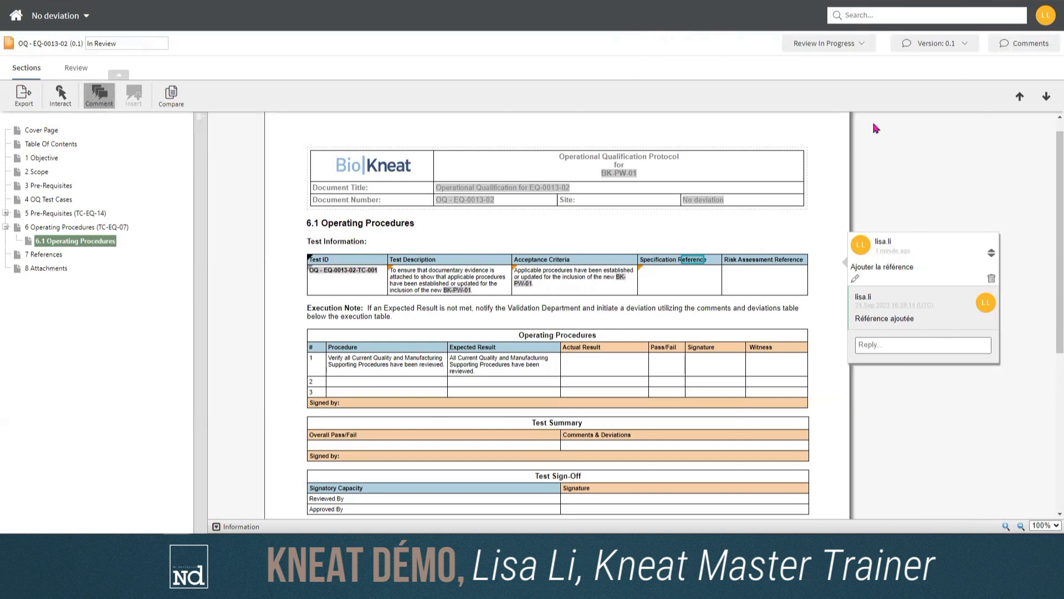
Step: Set the review of draft 0.1 to Review Completed and check the reviewer's completion status
click(864, 50)
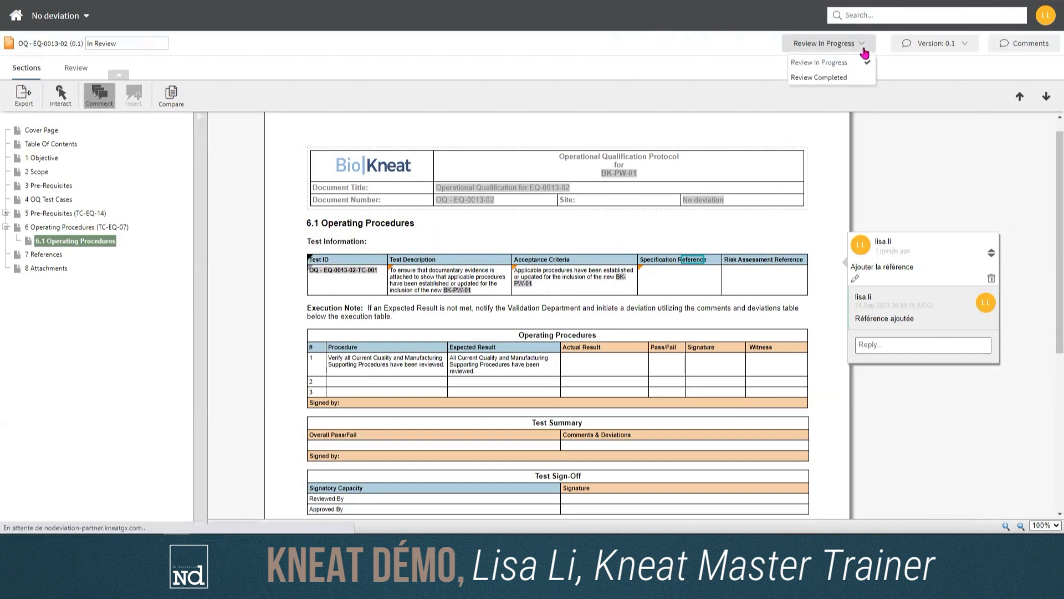
click(819, 80)
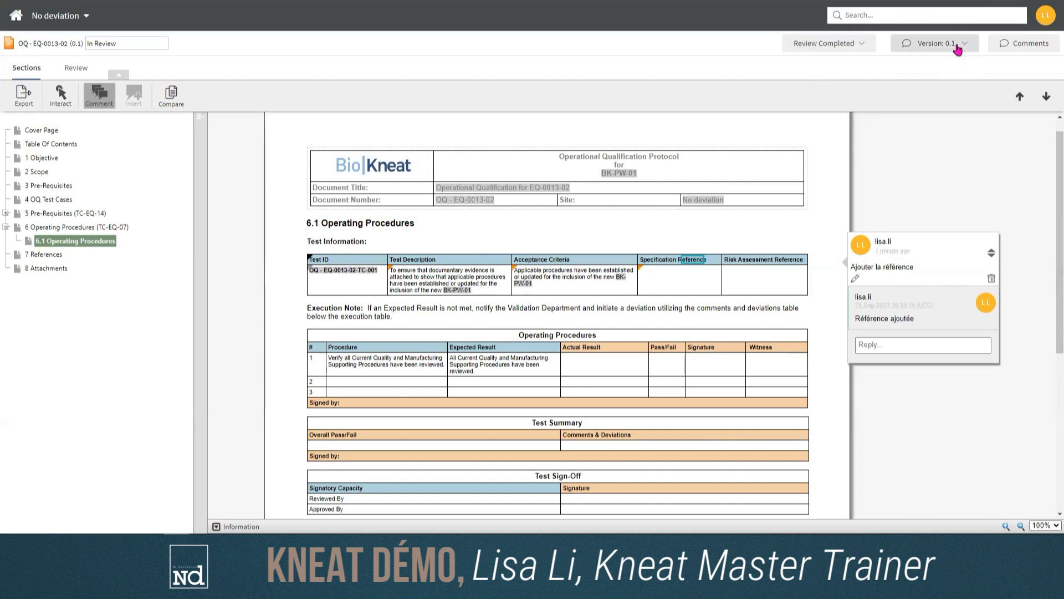
click(78, 72)
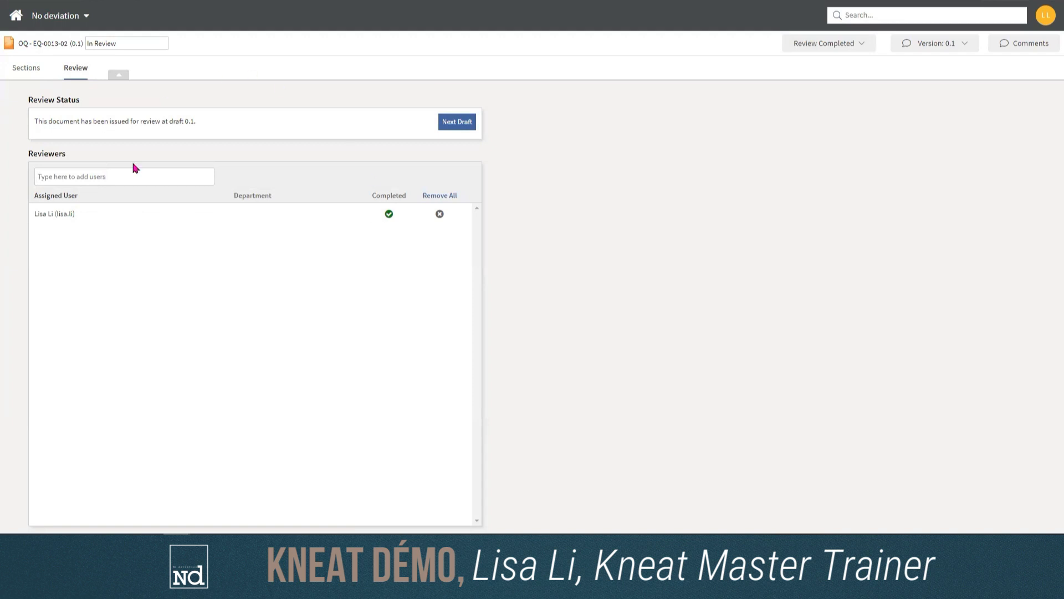
Step: Switch to the in-development draft 0.2 and apply the Demo-ATMP approval template to it
click(965, 50)
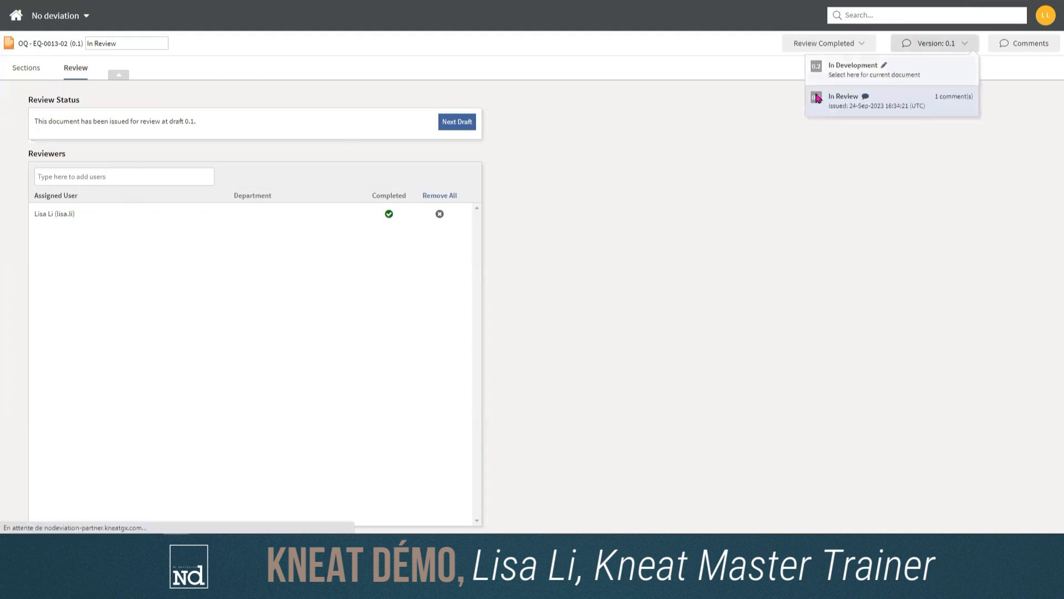
click(859, 79)
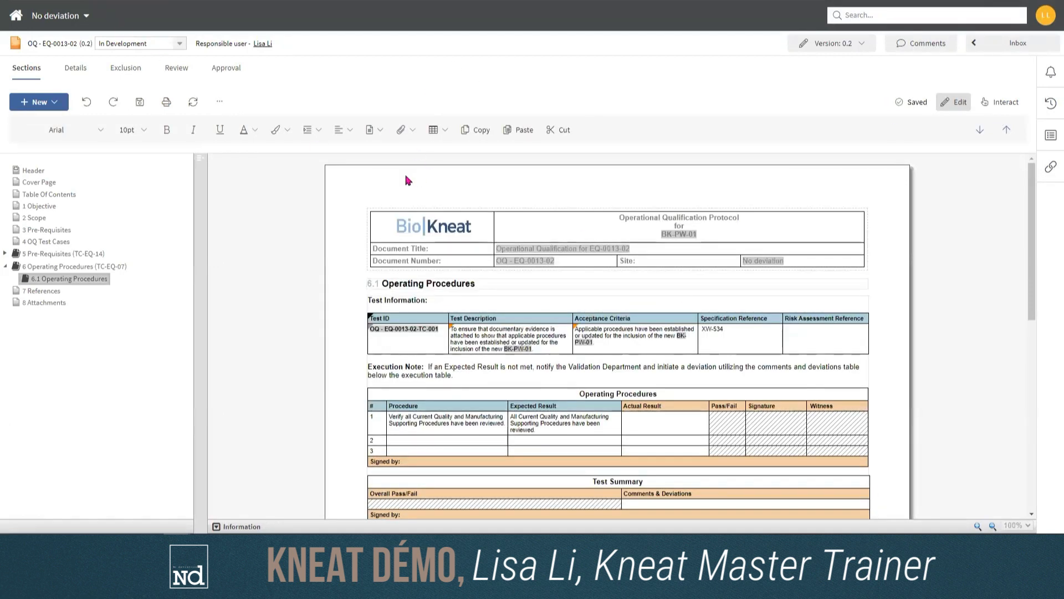
click(230, 75)
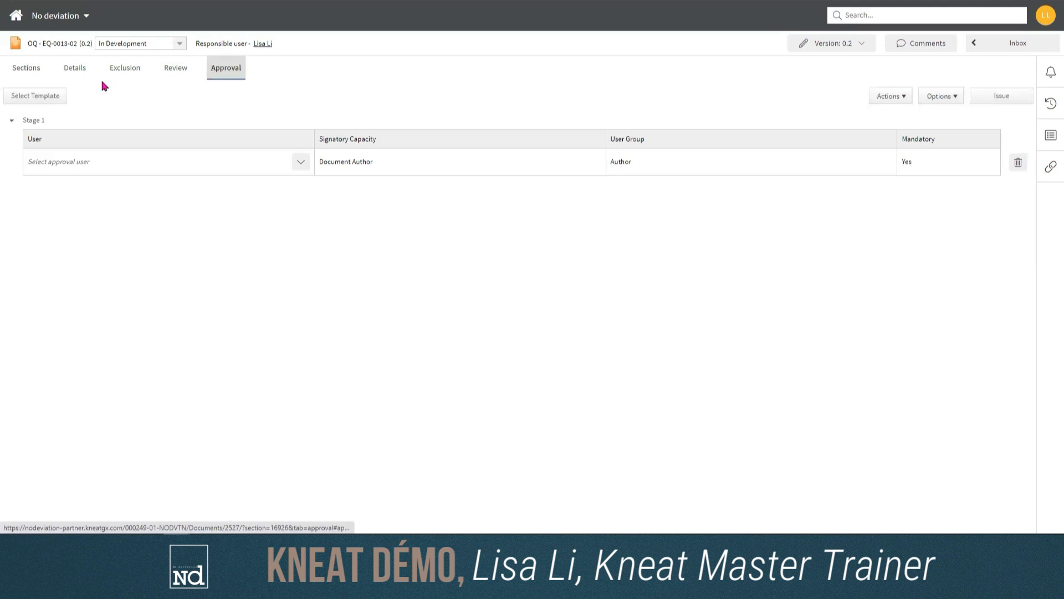
click(51, 103)
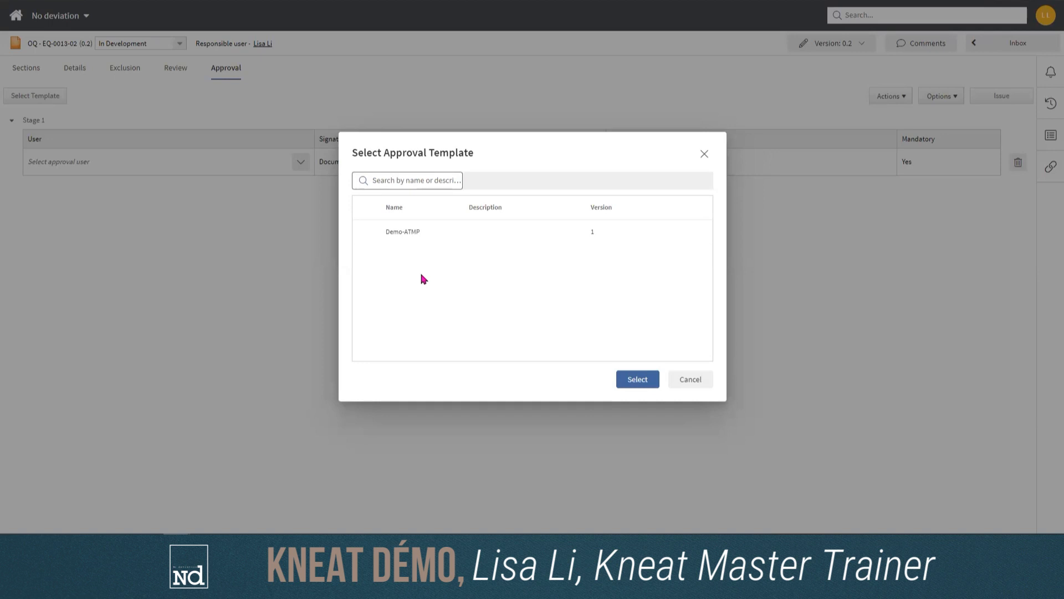
click(367, 232)
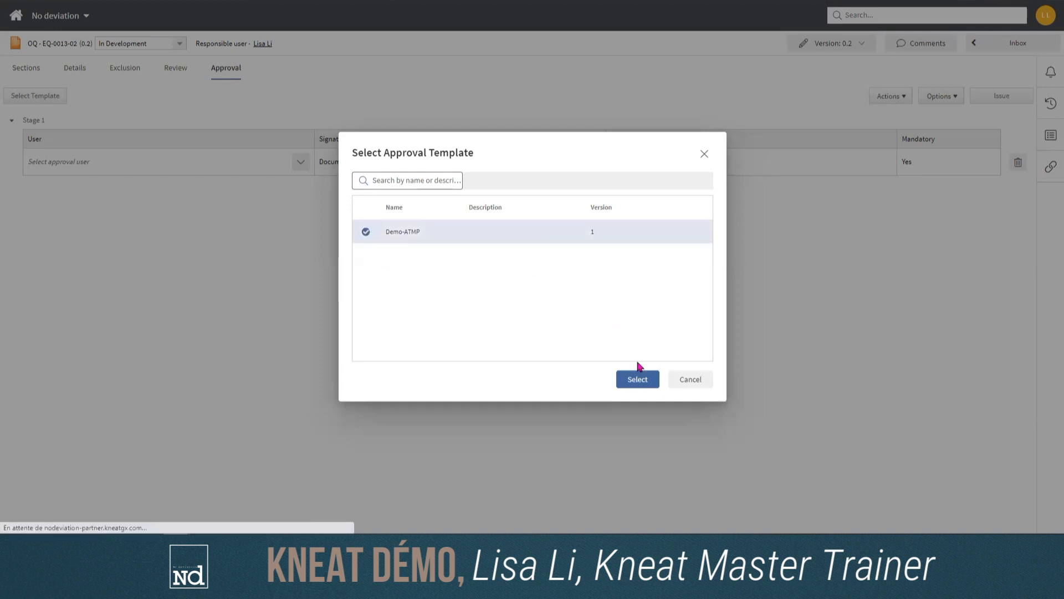
click(642, 380)
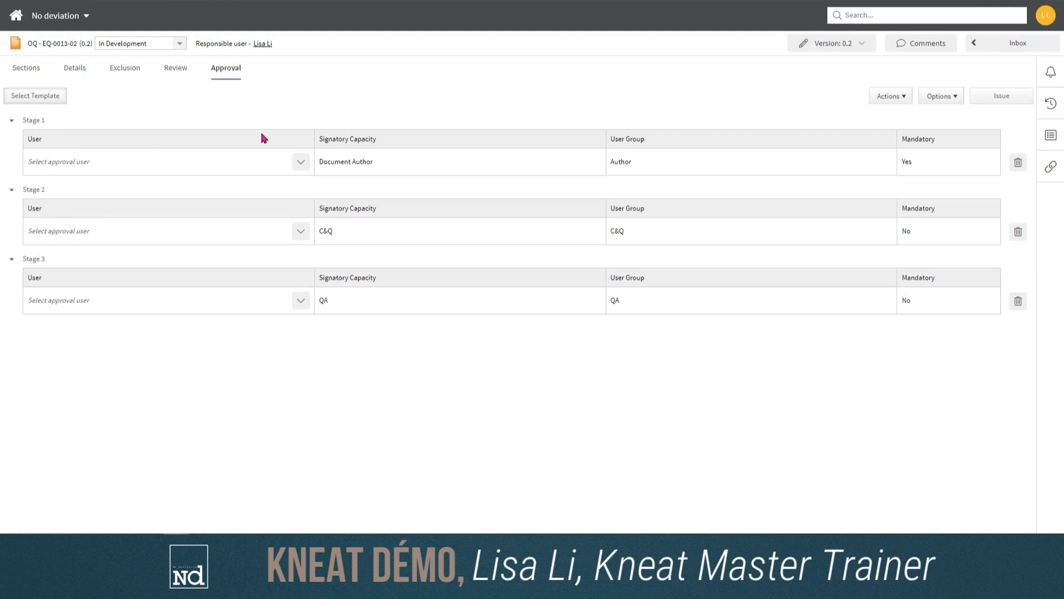
Step: Examine which users can be chosen as approver for the Stage 1 Document Author capacity
click(300, 162)
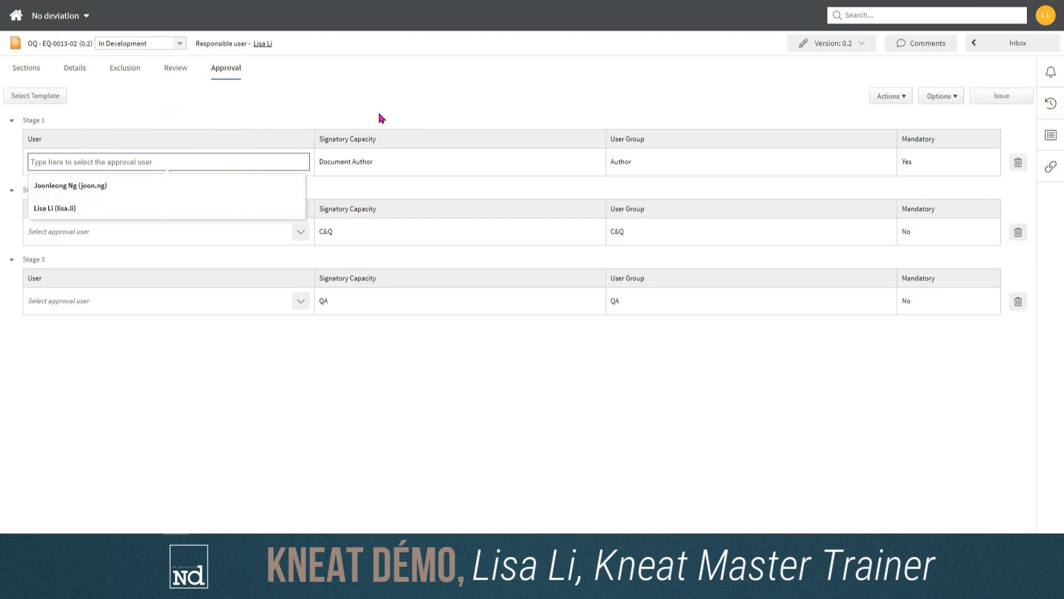
click(238, 114)
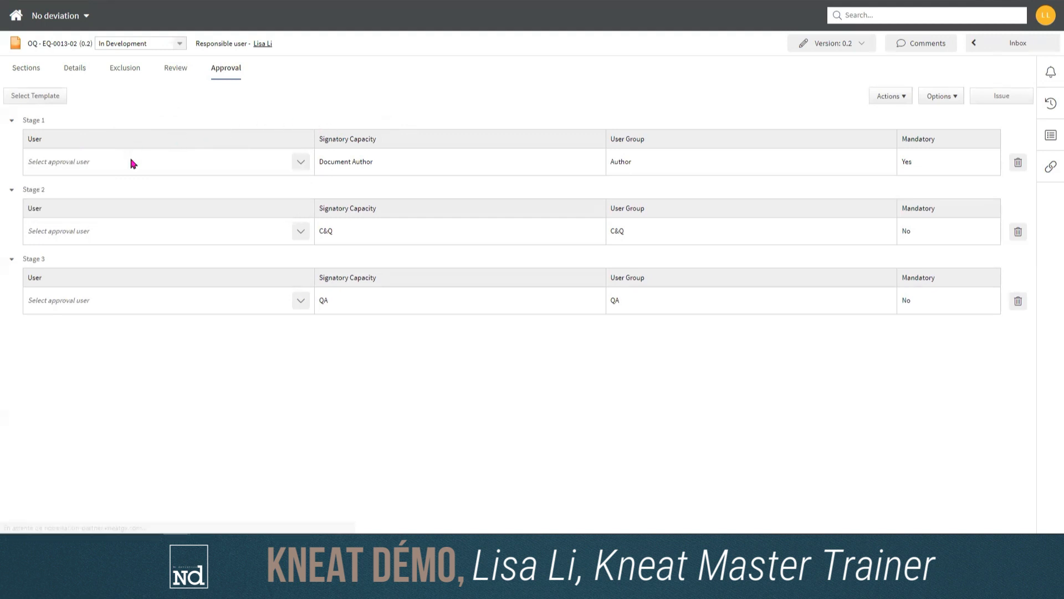
click(300, 164)
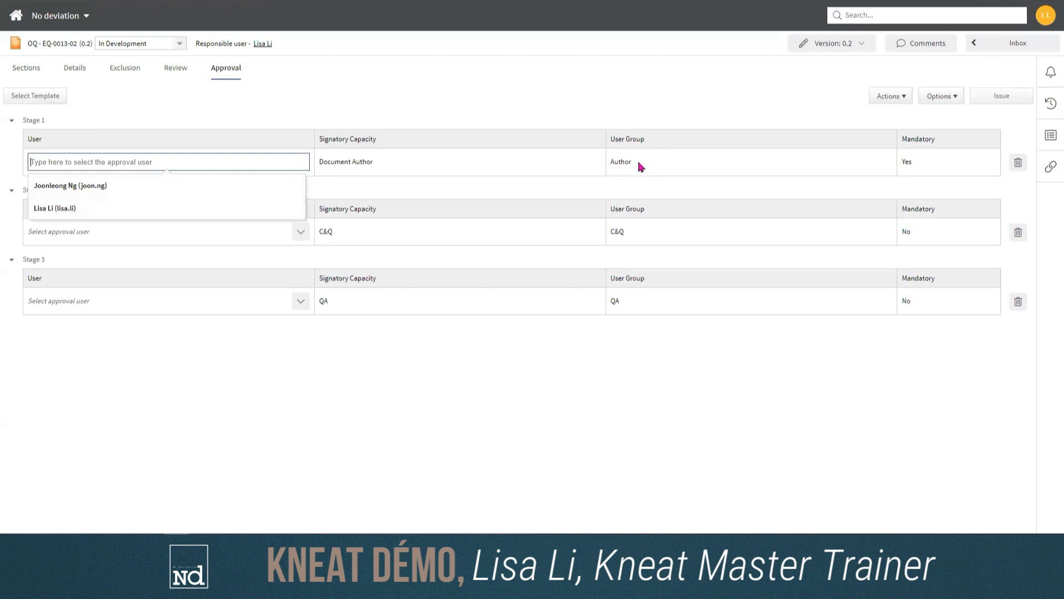
click(647, 118)
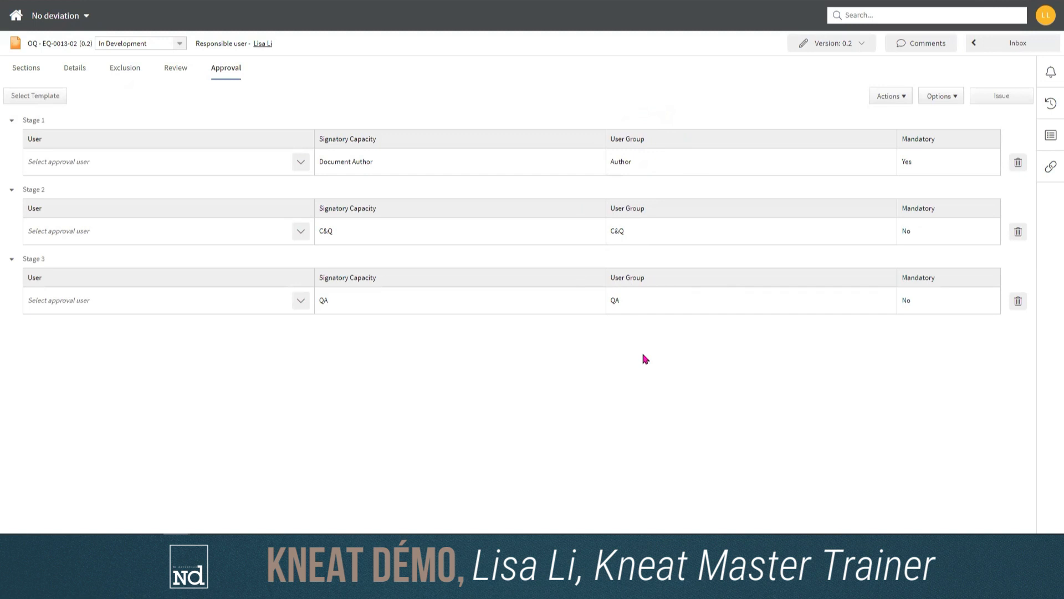
Step: Assign the available approver to the Stage 2 C&Q capacity and check who can approve as Stage 1 Document Author
click(300, 301)
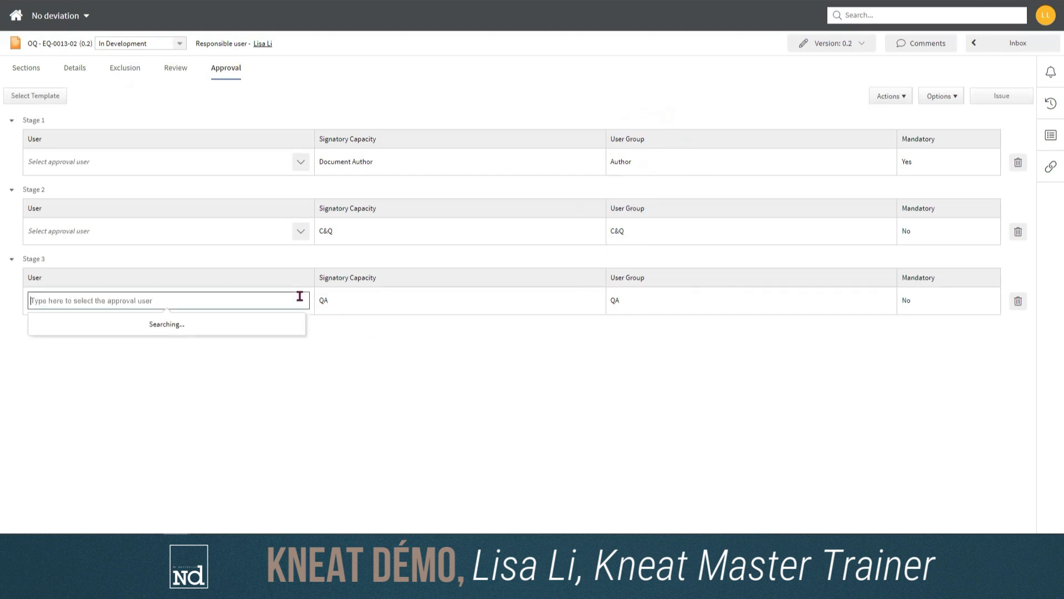
click(301, 231)
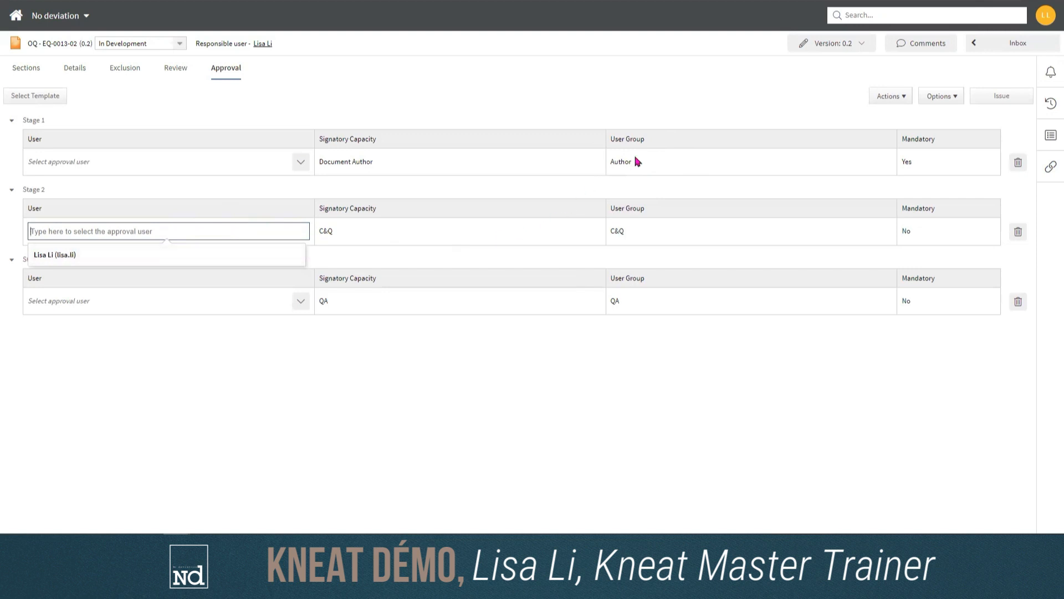
click(624, 105)
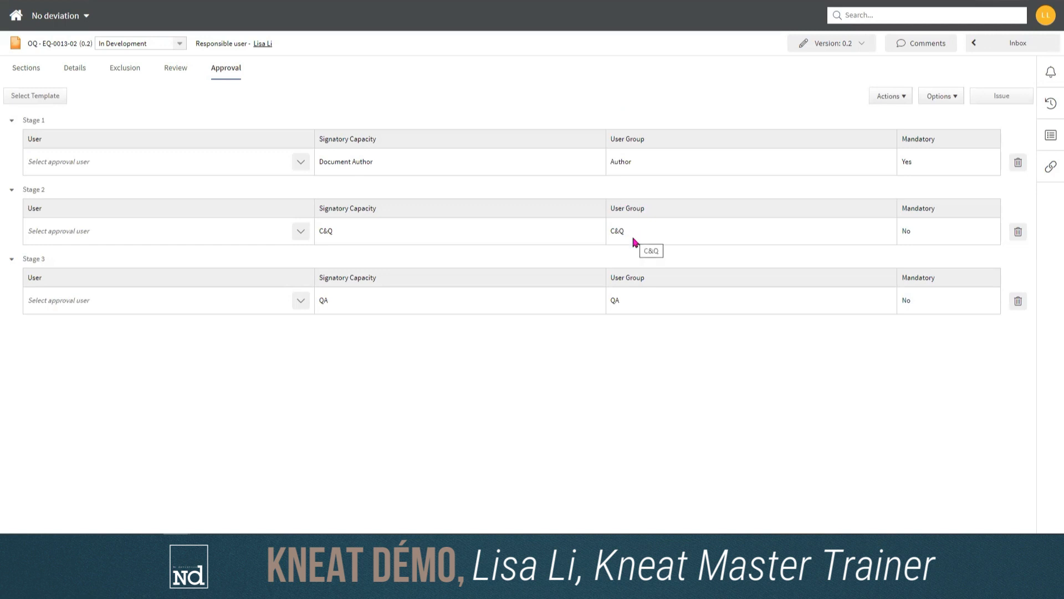
click(303, 232)
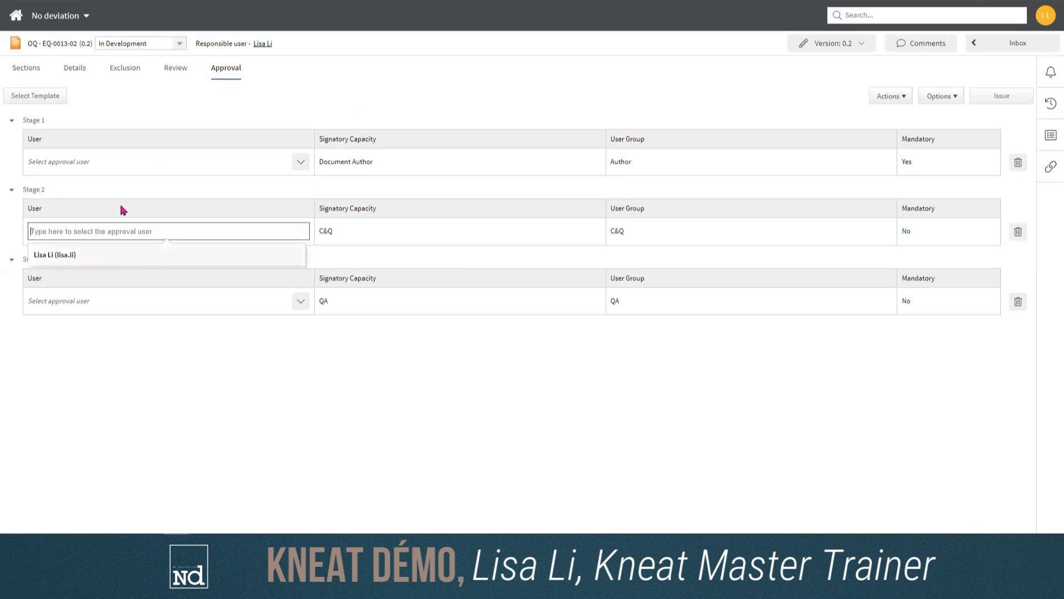
click(60, 261)
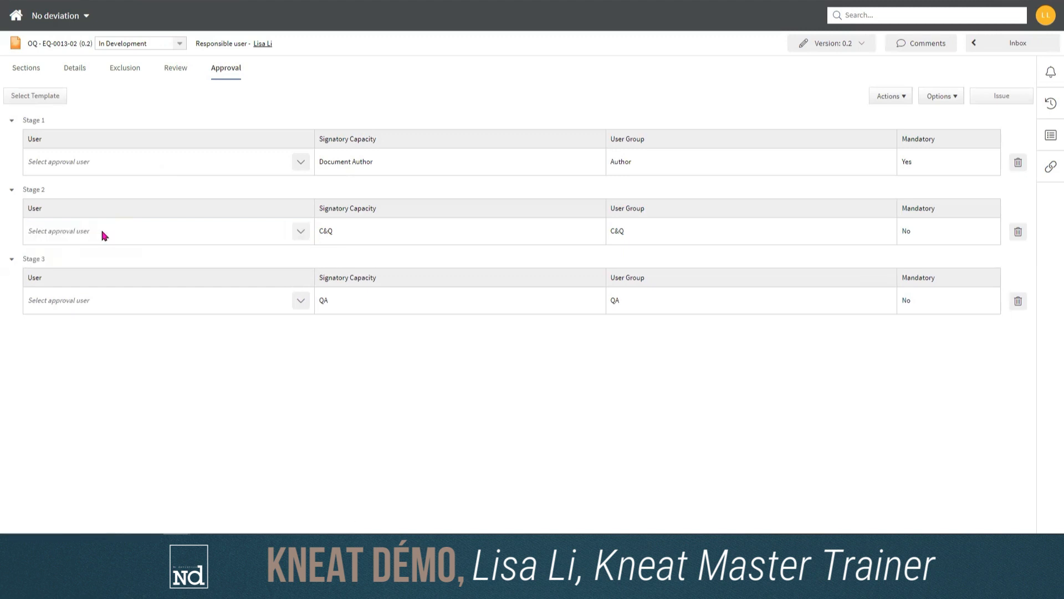
click(301, 162)
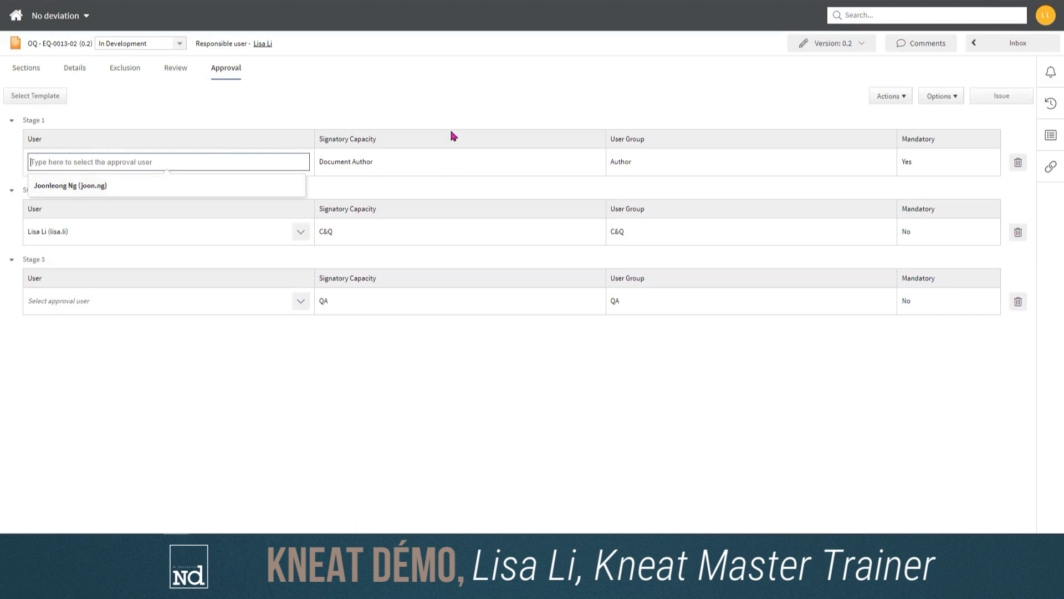
click(448, 96)
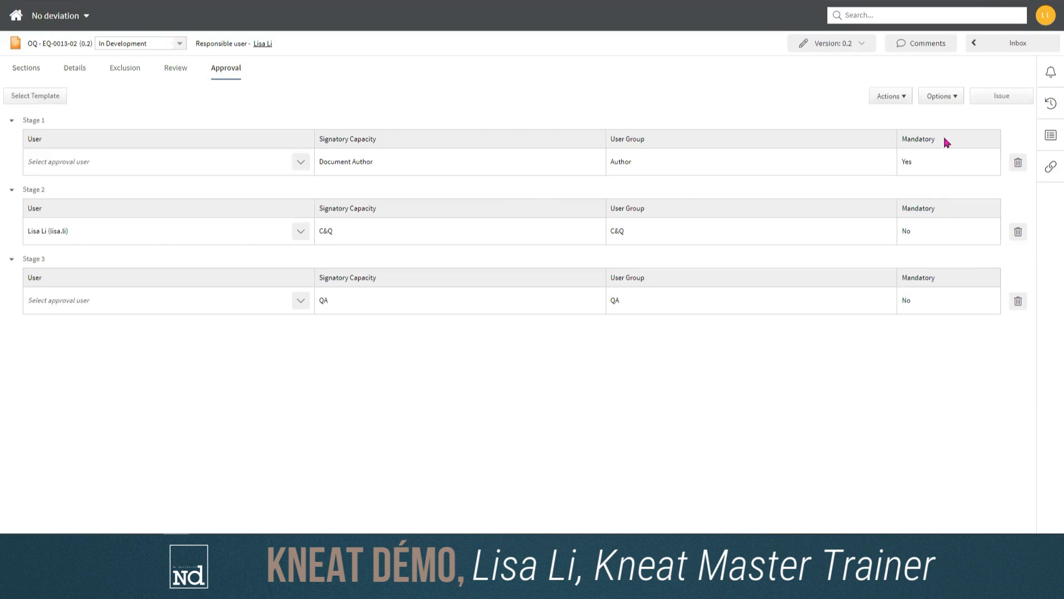
Step: Add a new signatory to Stage 2 with the capacity SME, assigned to the first listed user
click(951, 100)
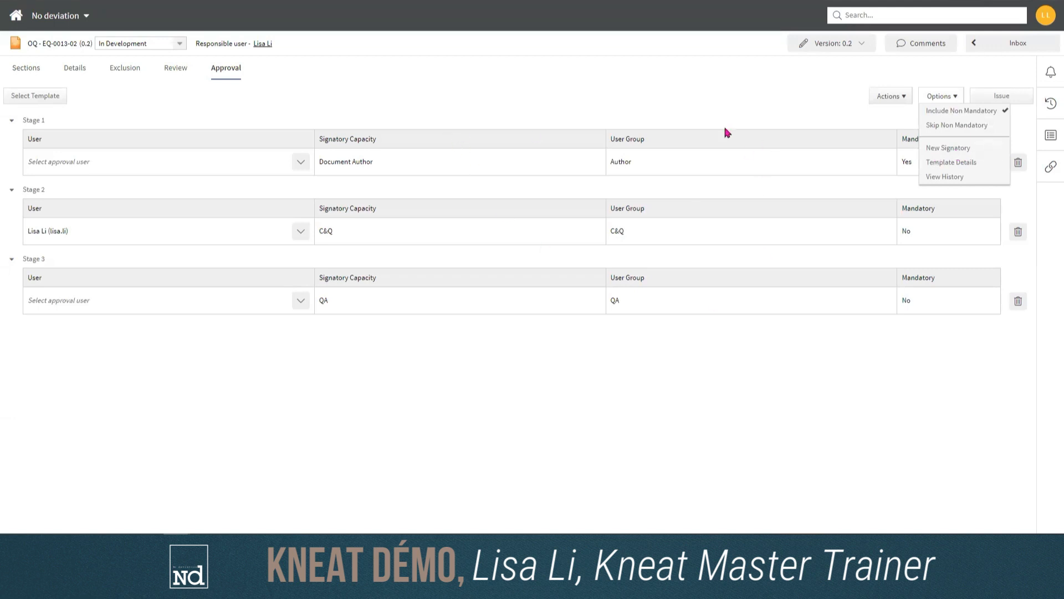
click(944, 148)
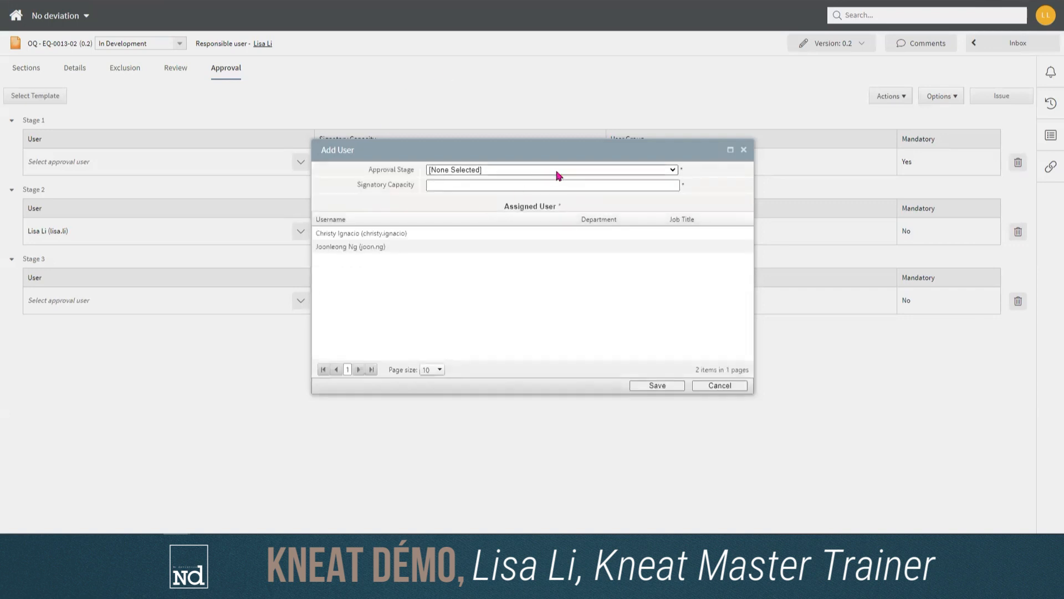
click(547, 175)
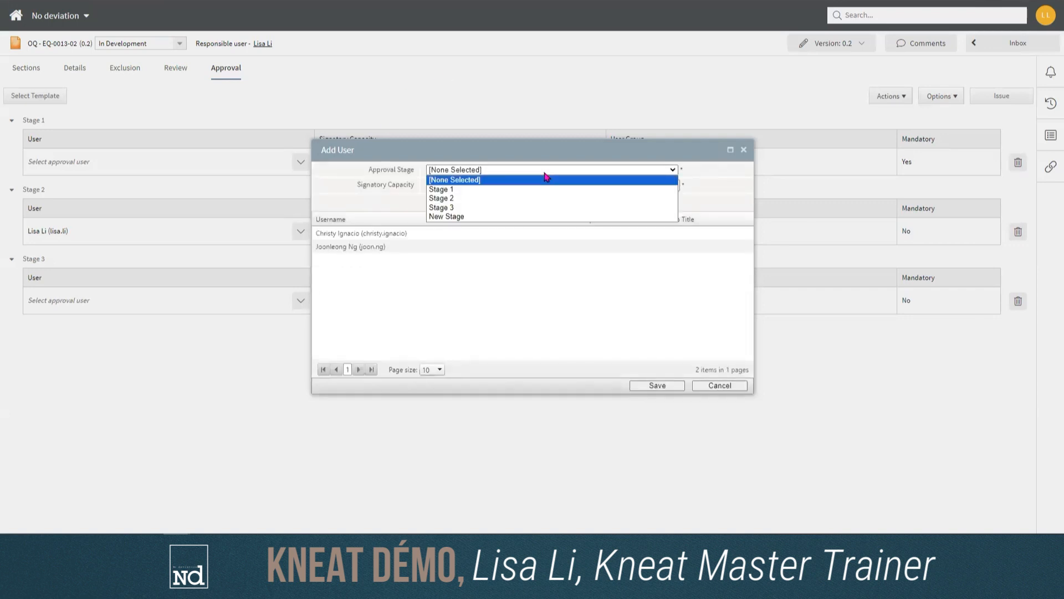
click(433, 200)
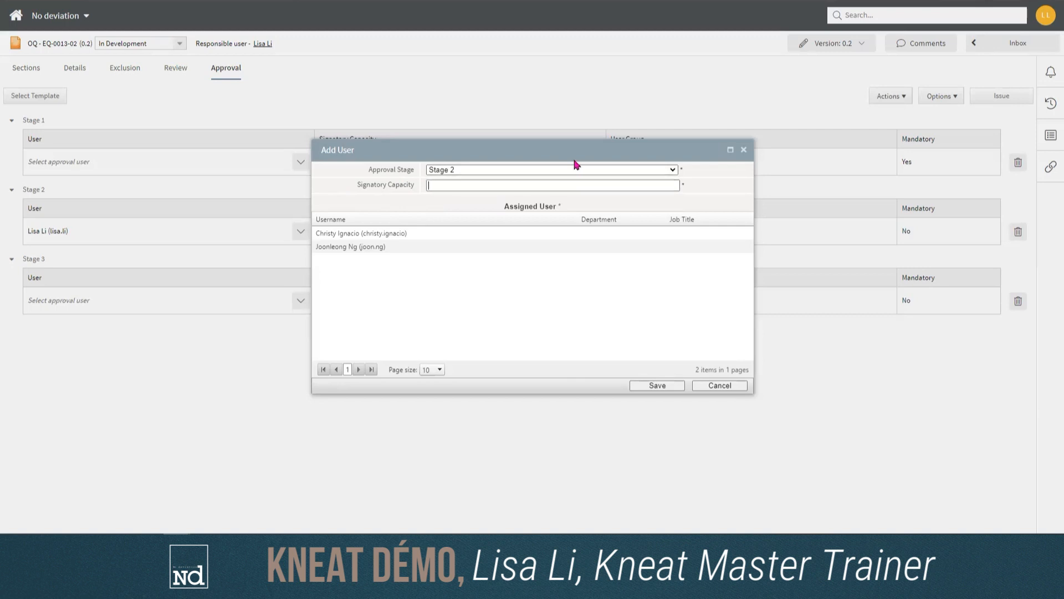
text(SME)
click(358, 233)
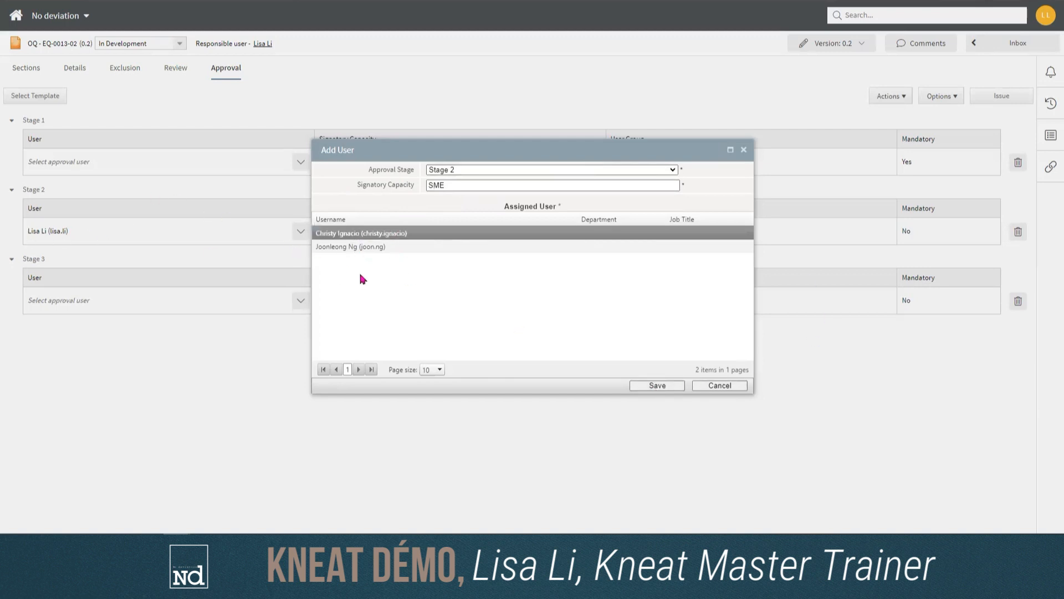
click(659, 385)
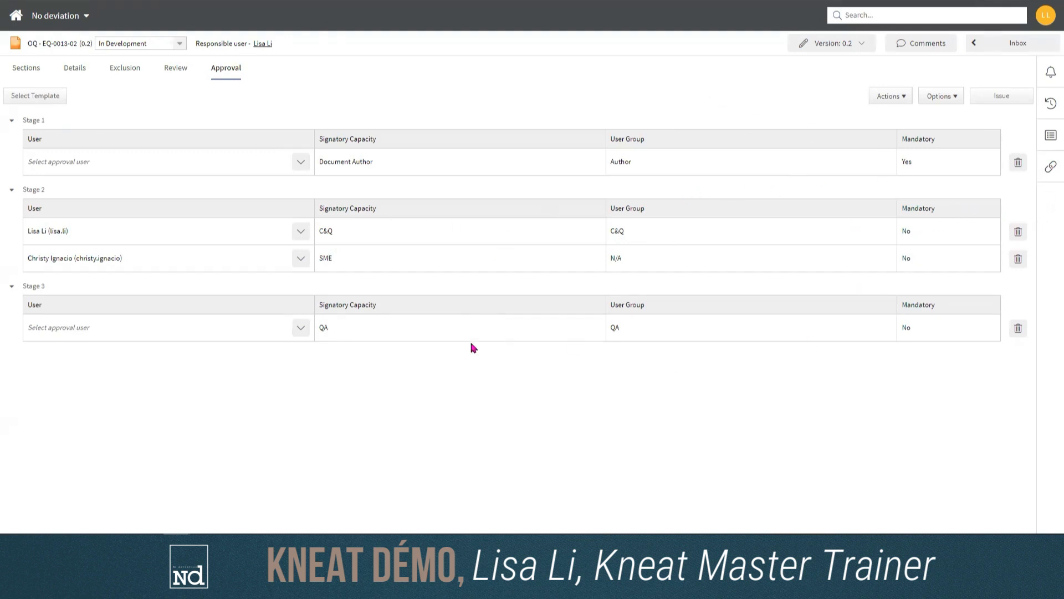
Step: Delete the Stage 3 QA capacity and both Stage 2 capacities, C&Q and SME, leaving only Stage 1
click(1019, 329)
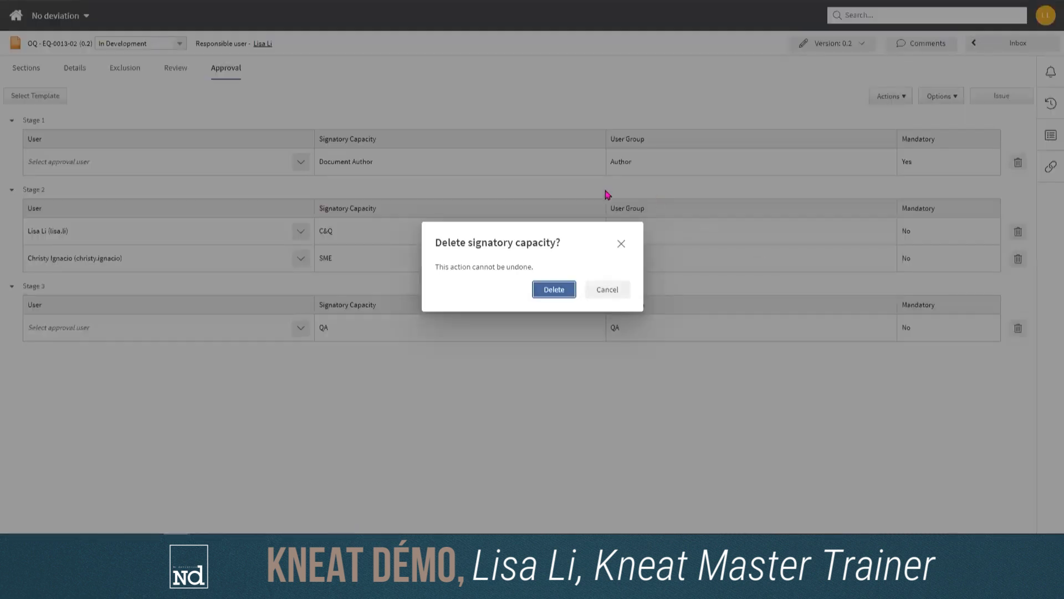
click(554, 289)
click(1018, 232)
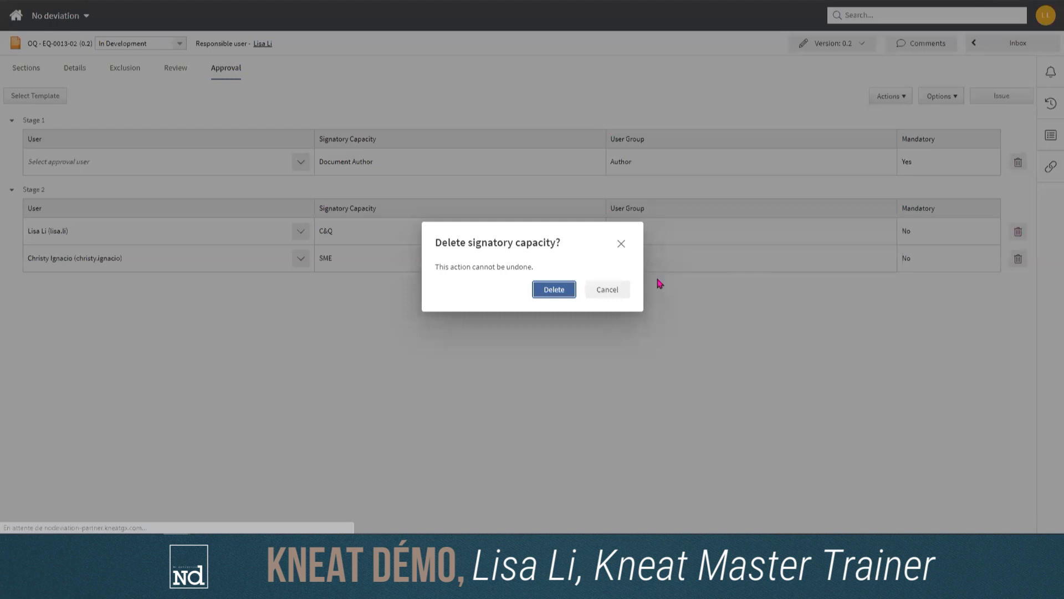
click(550, 292)
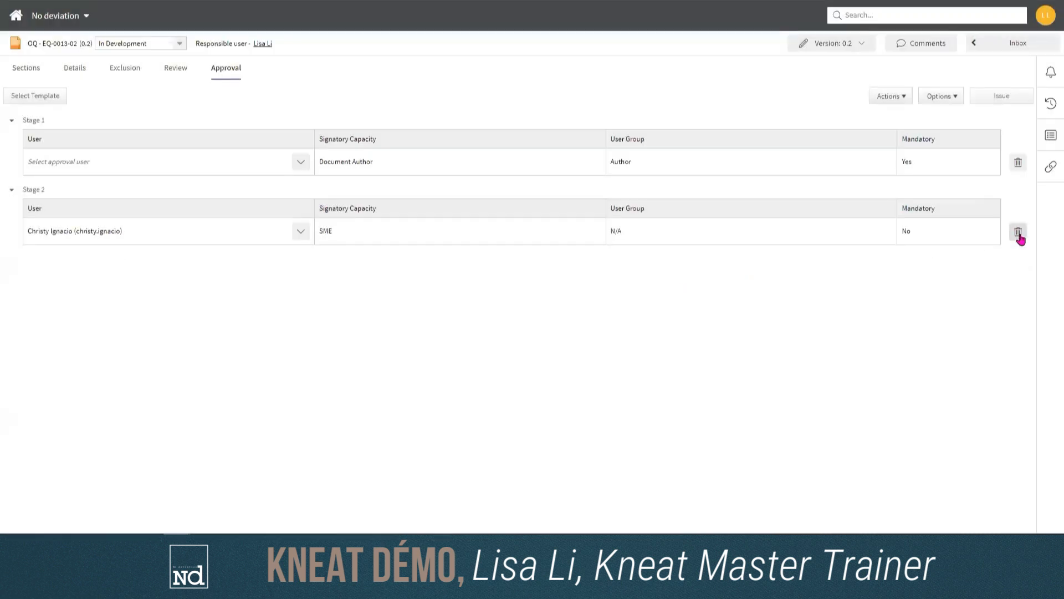
click(1019, 232)
click(551, 288)
Step: Assign the responsible user as Stage 1 Document Author approver and issue the document for approval without a comment, updating its system properties
click(300, 165)
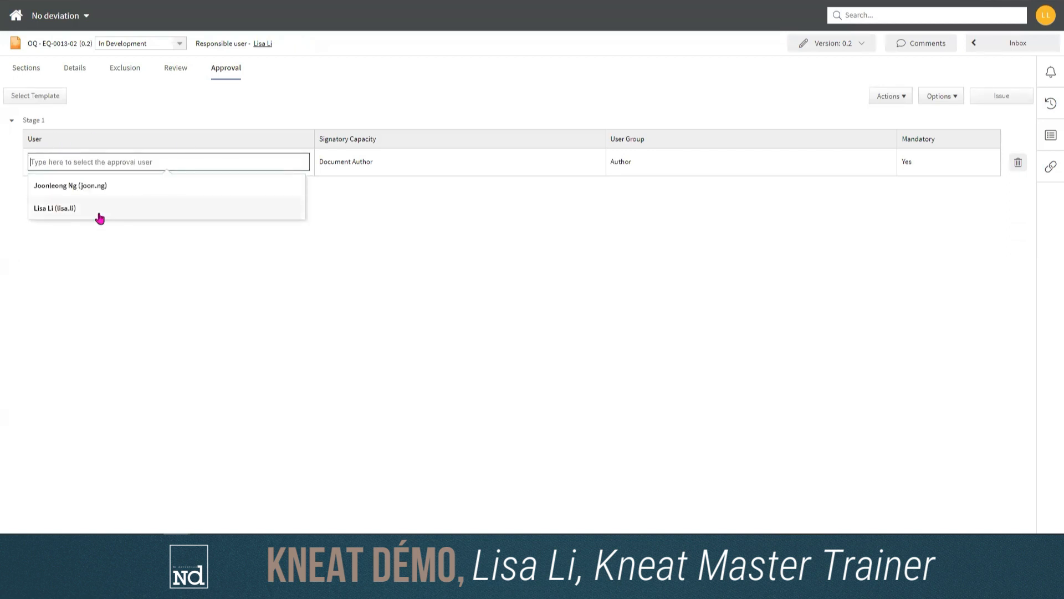
click(100, 216)
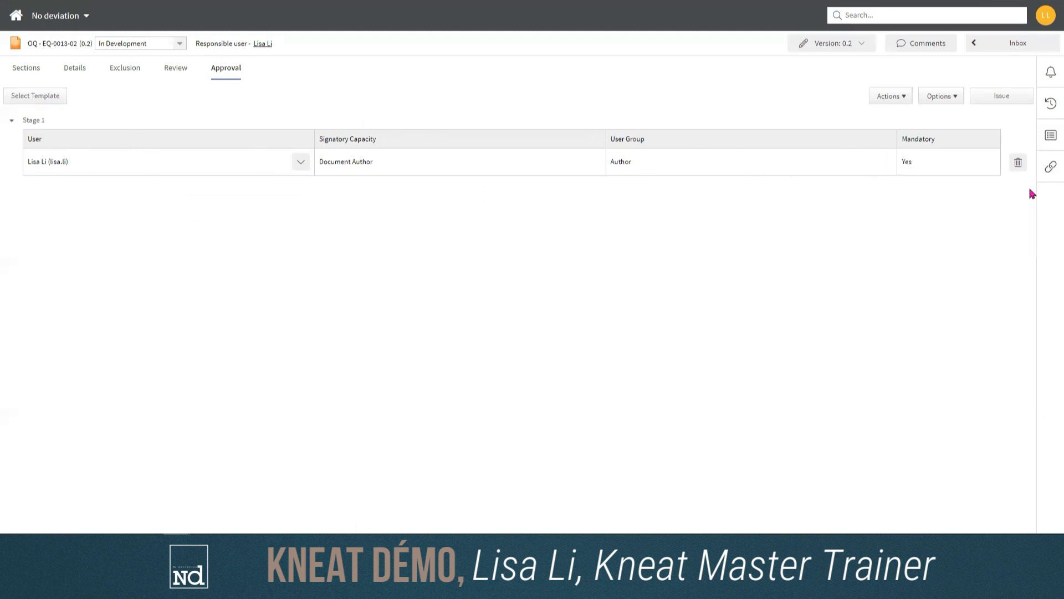
click(1002, 100)
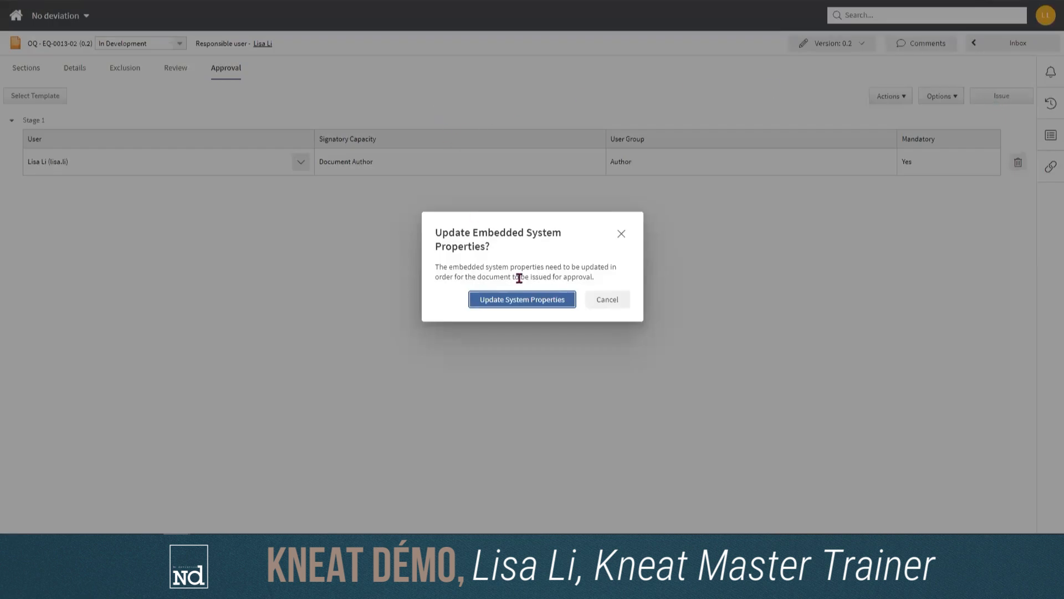
click(530, 306)
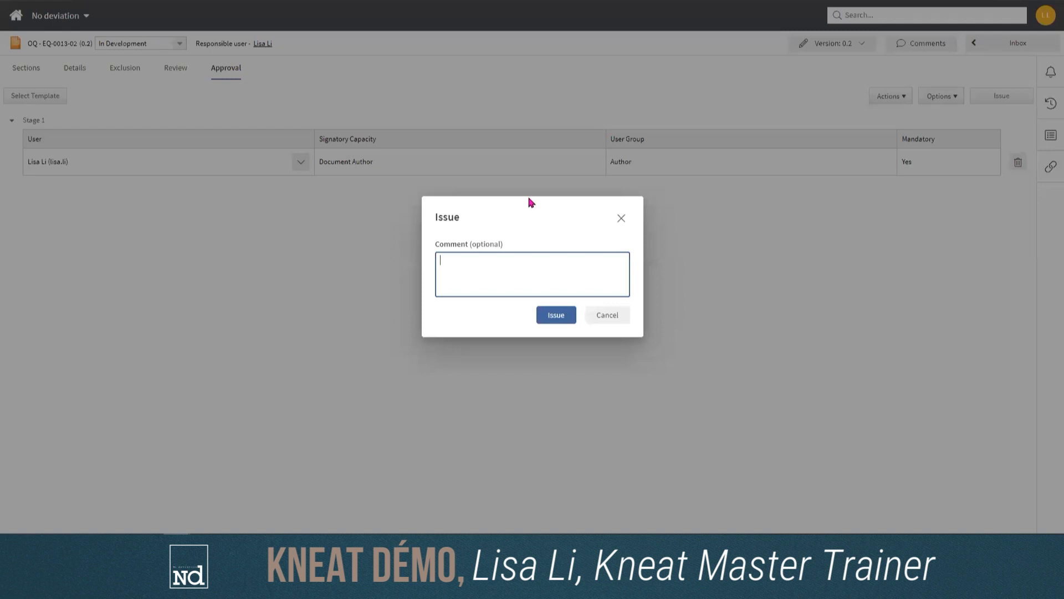
click(556, 315)
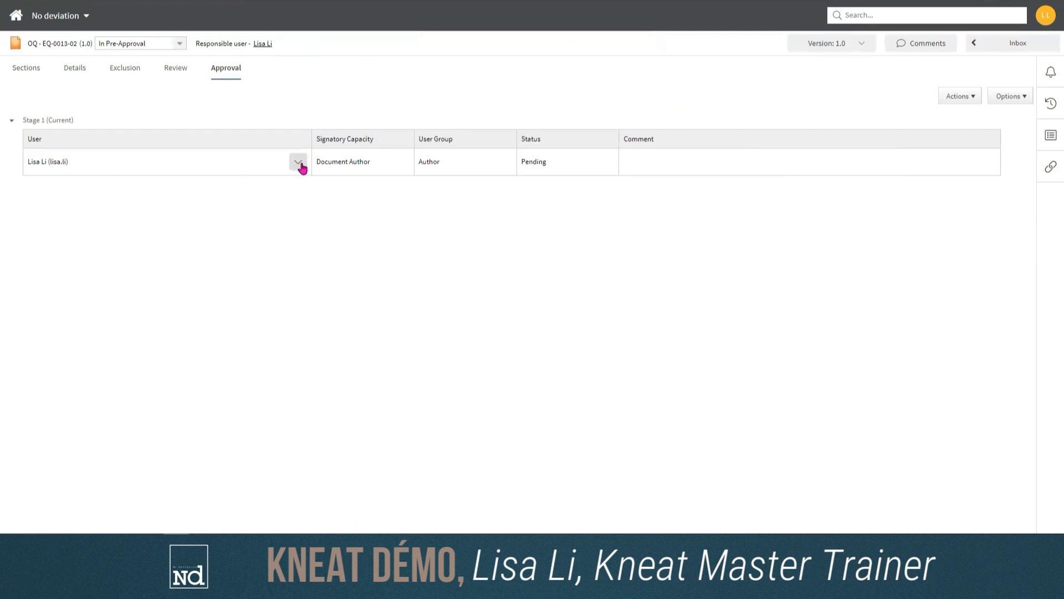
Step: Check the replacement approvers offered for Stage 1, and open the OQ - EQ-0013-02 pre-approval item from the inbox
click(300, 165)
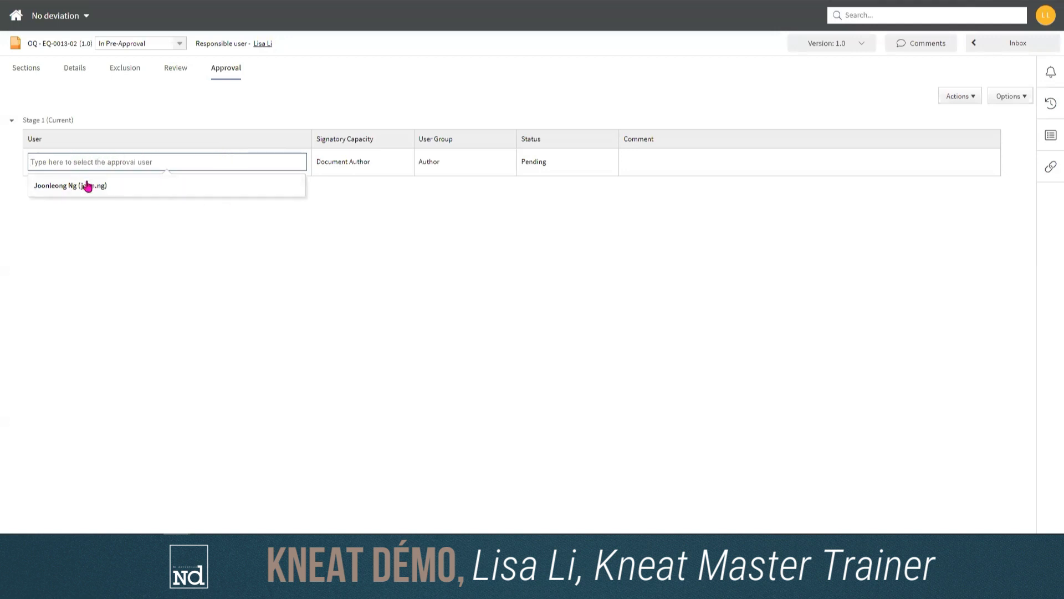
click(421, 201)
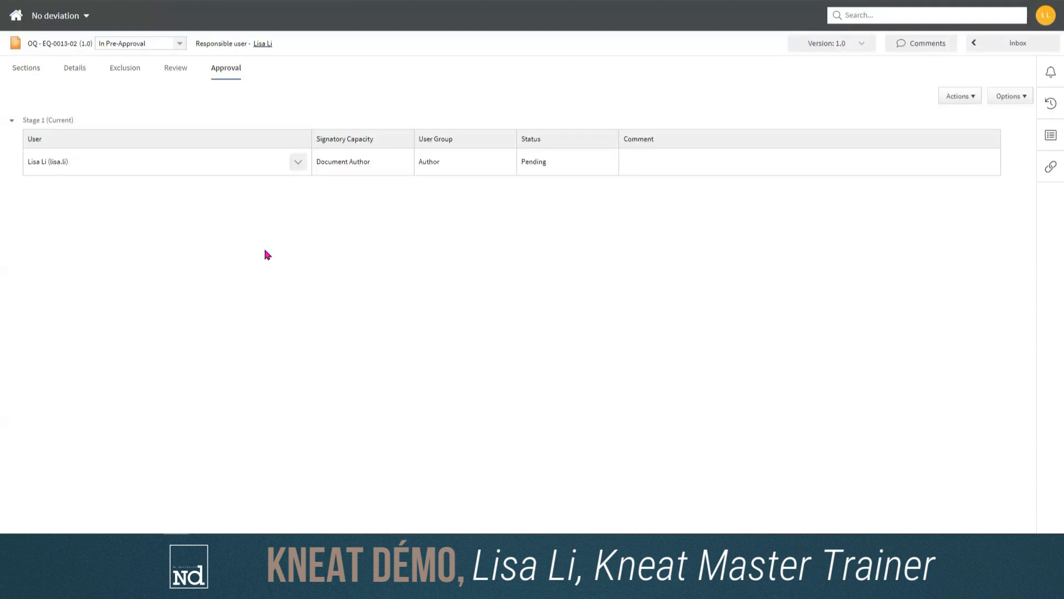
click(17, 16)
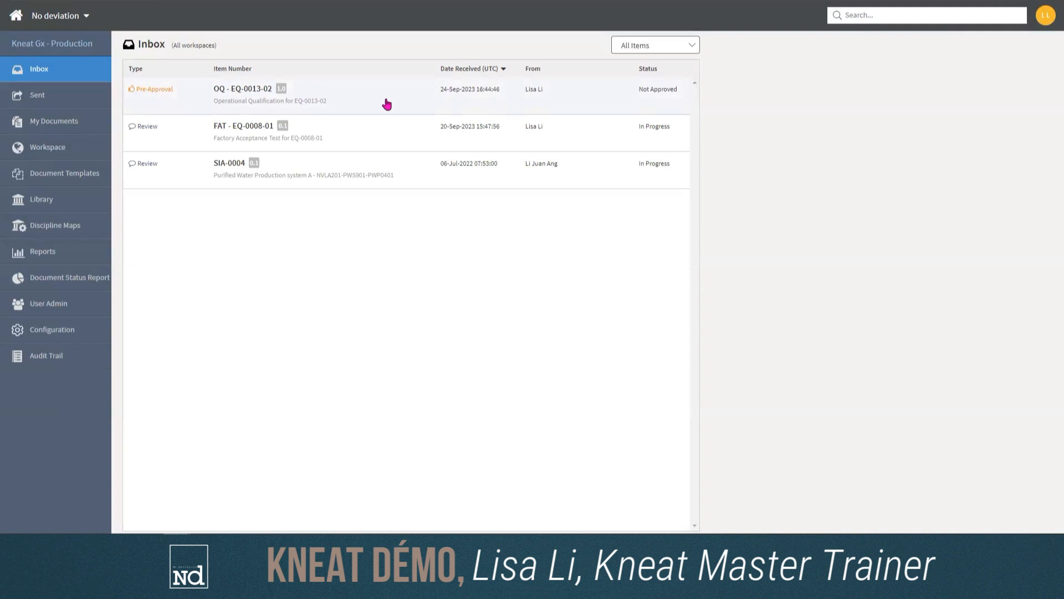
click(367, 104)
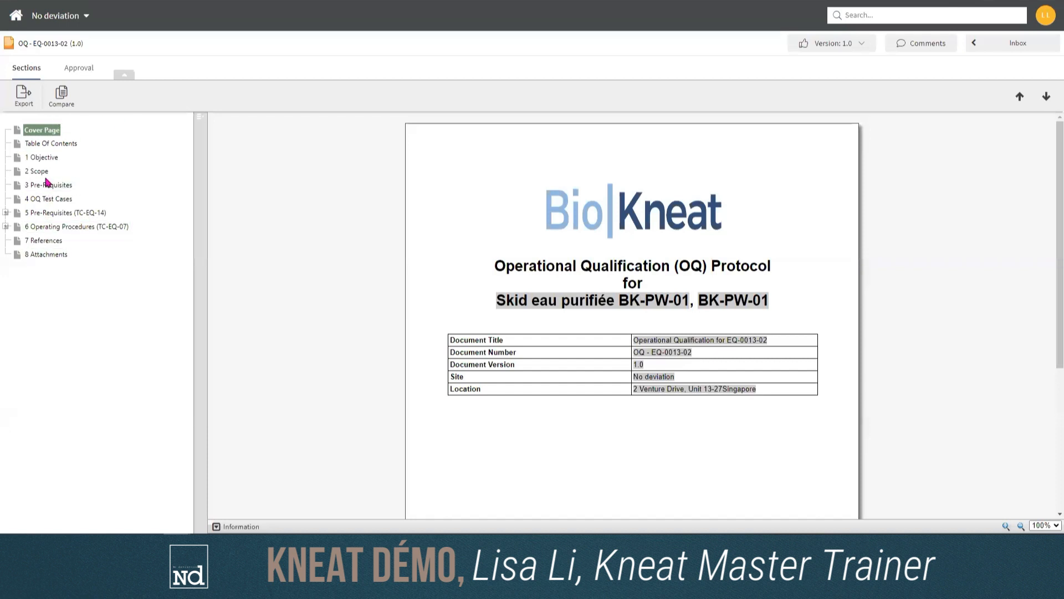
Step: Compare section 3 Pre-Requisites of version 1.0 with the Review Closed 0.1 version and check which versions can be compared
click(49, 186)
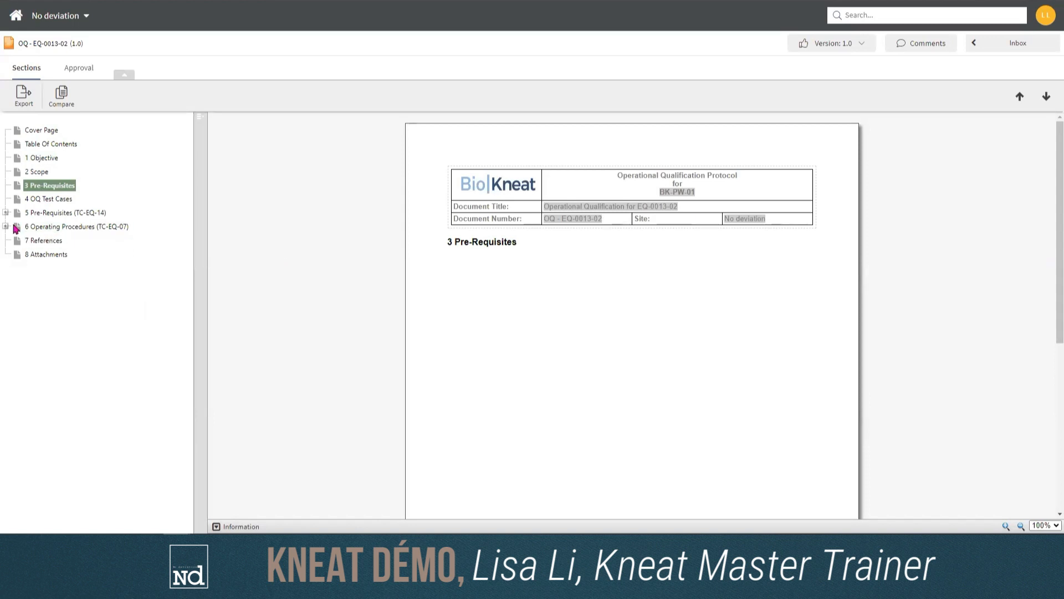
click(64, 107)
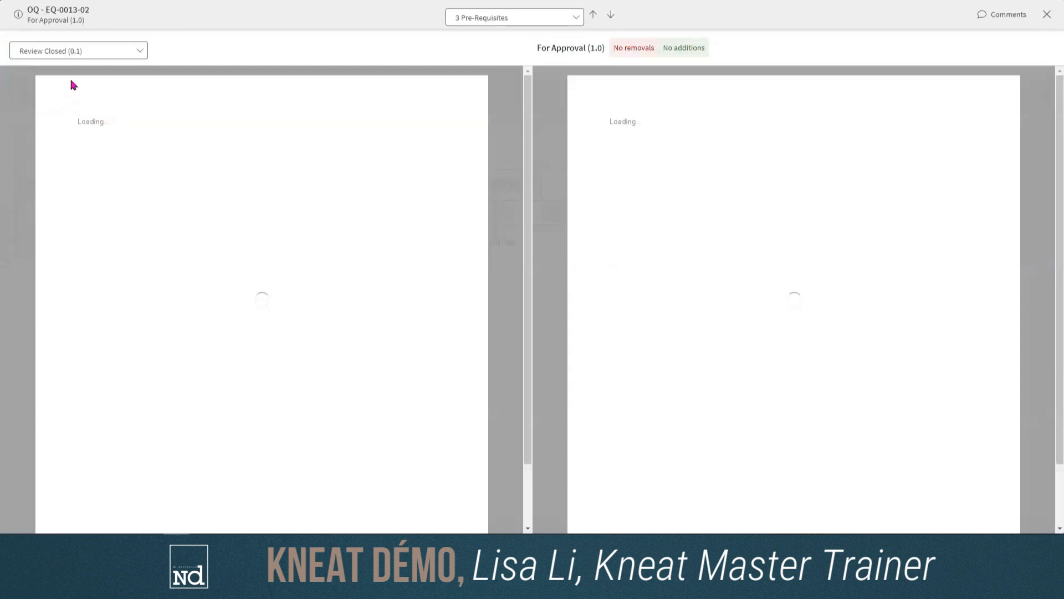
click(140, 50)
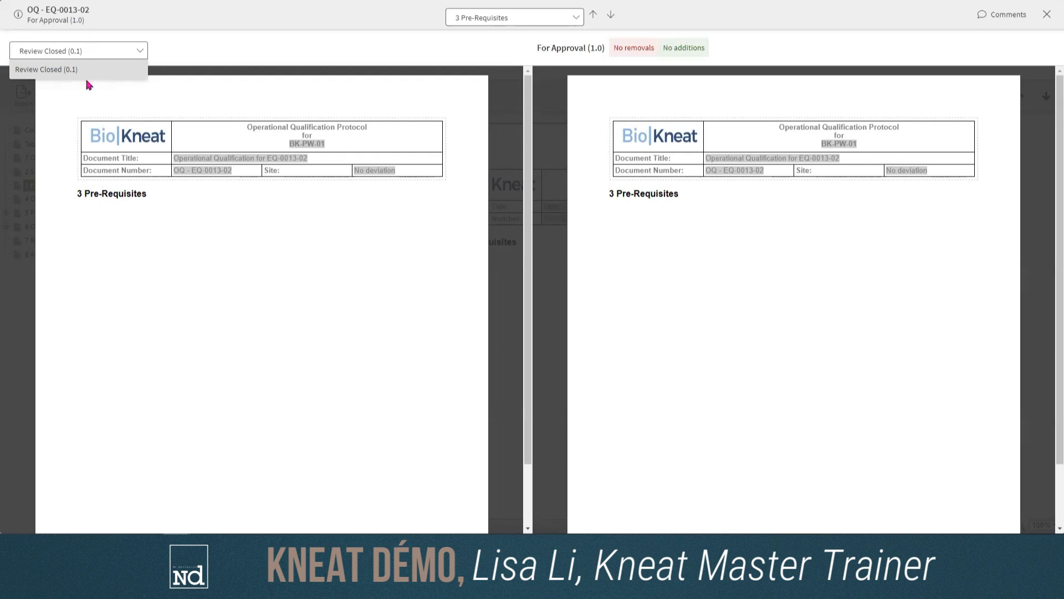
click(252, 41)
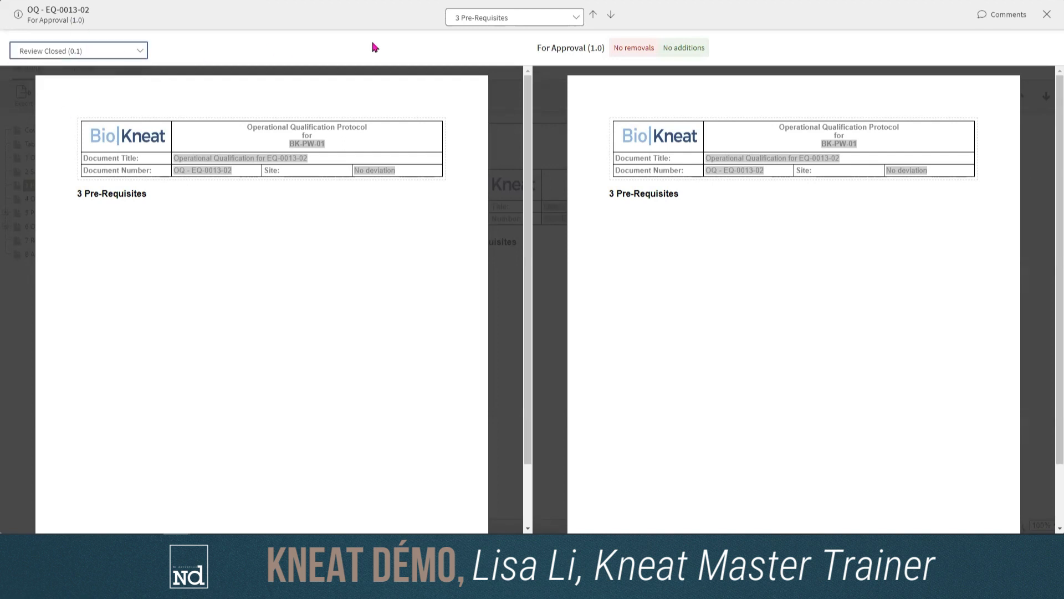
Step: Jump from the "Référence ajoutée" comment to its change in section 6.1, and review the preceding sections back to 5.1 Pre-Requisites
click(1005, 17)
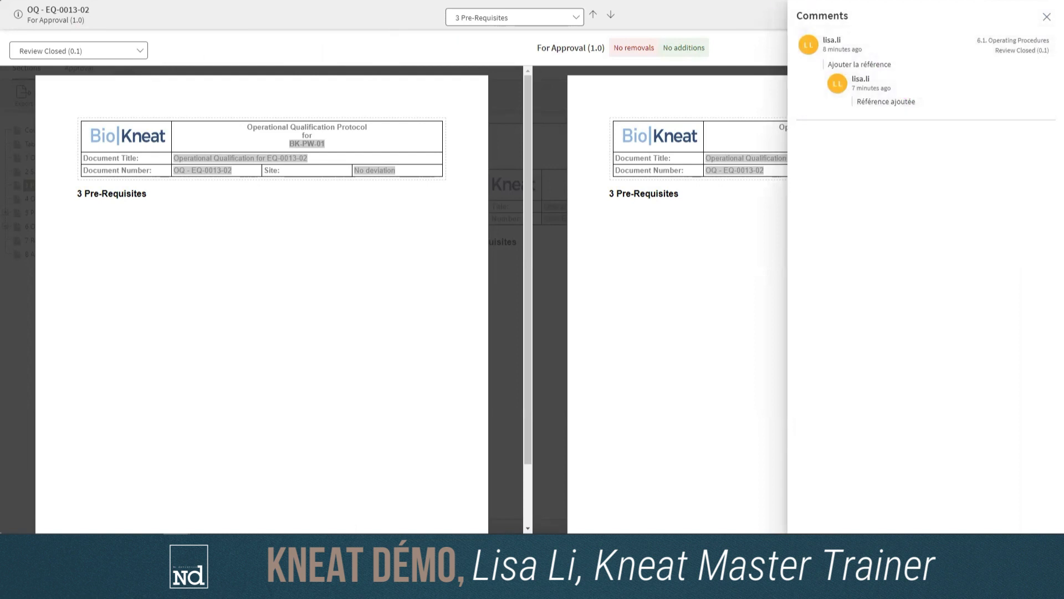
click(927, 81)
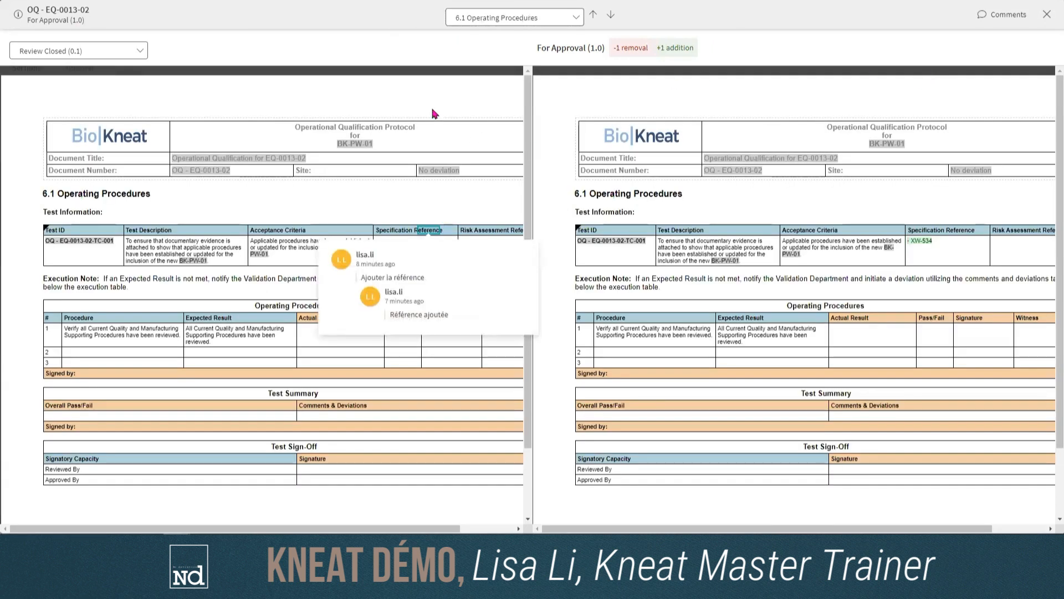
click(446, 209)
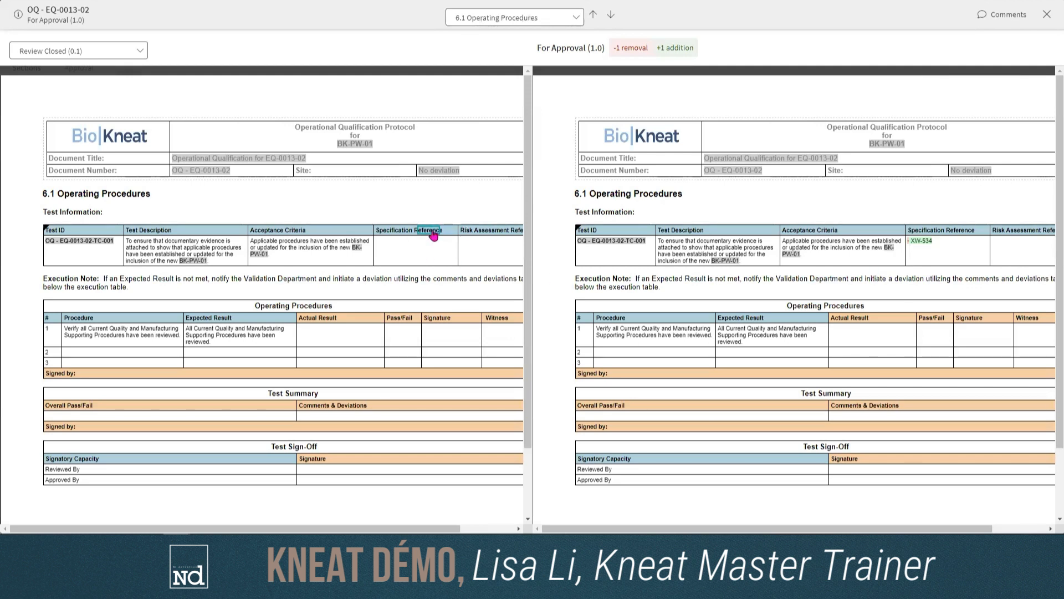
mouse_move(432, 231)
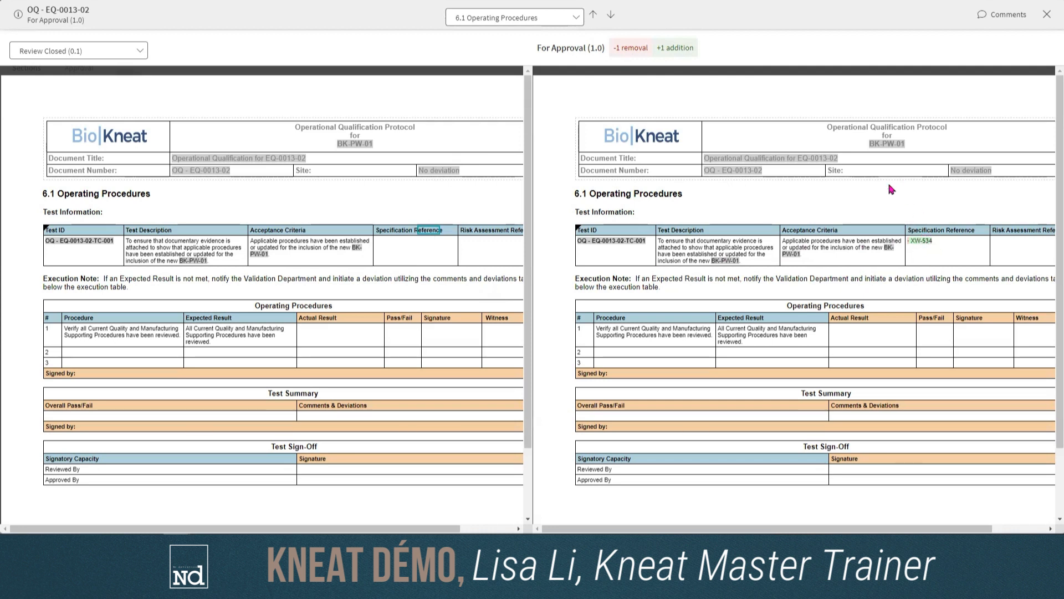
click(594, 15)
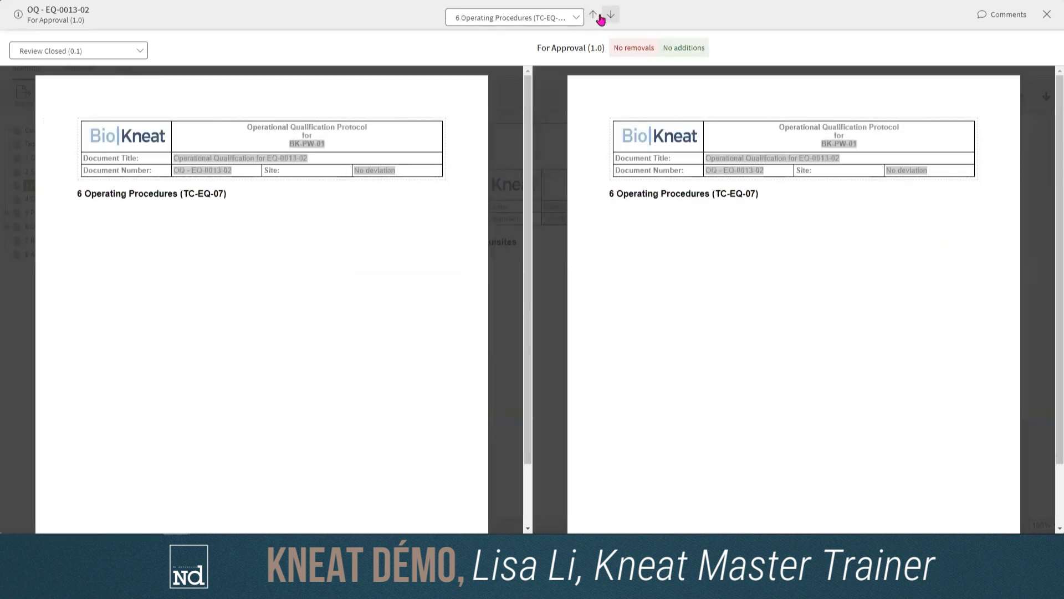
click(595, 16)
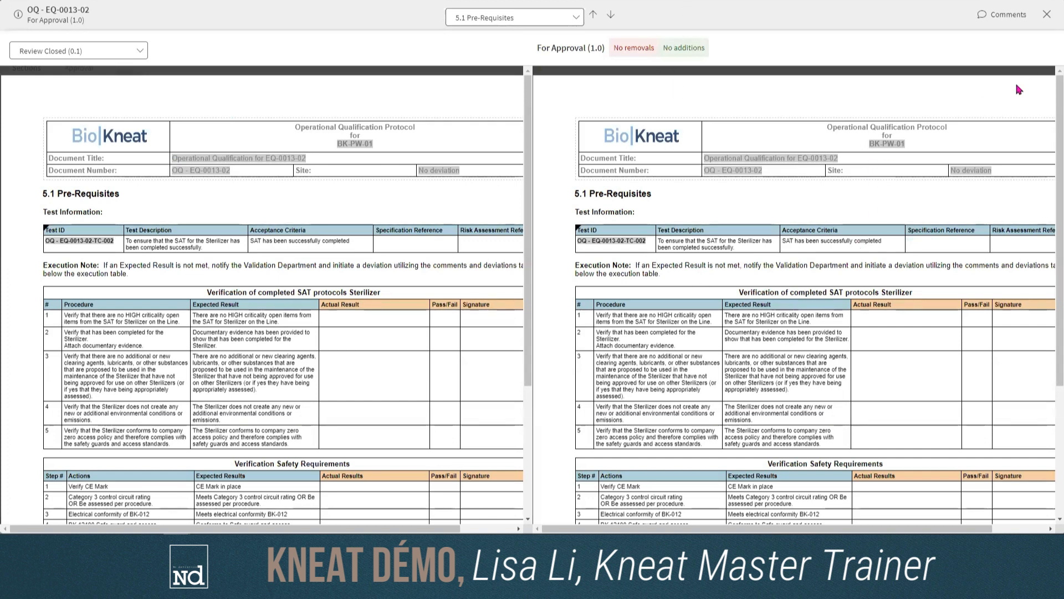
Step: Close the version comparison and approve OQ - EQ-0013-02 version 1.0 with the comment "Approbation", signing with the account password
click(1046, 15)
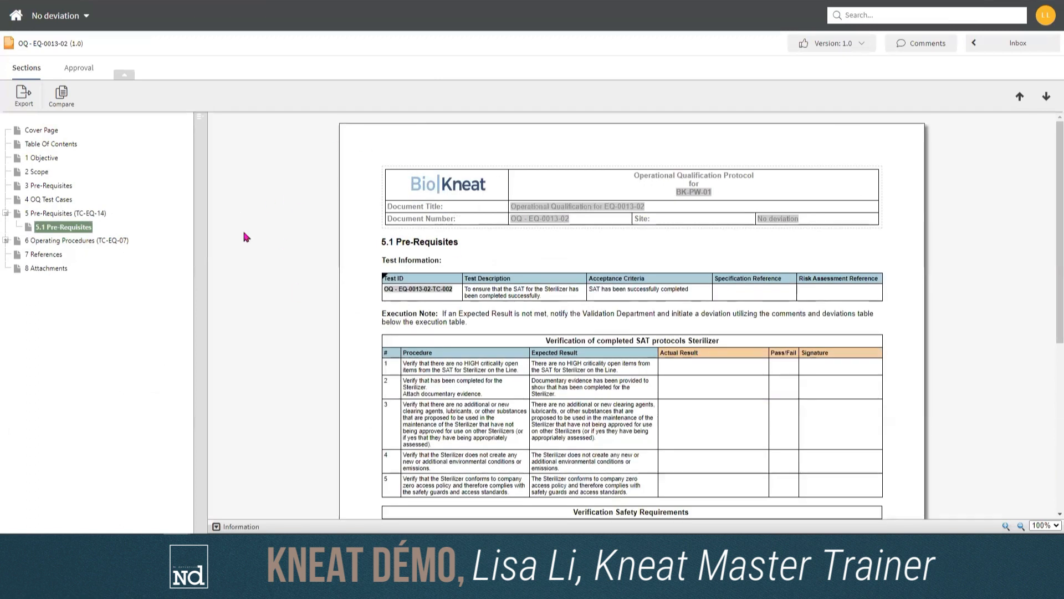
click(79, 72)
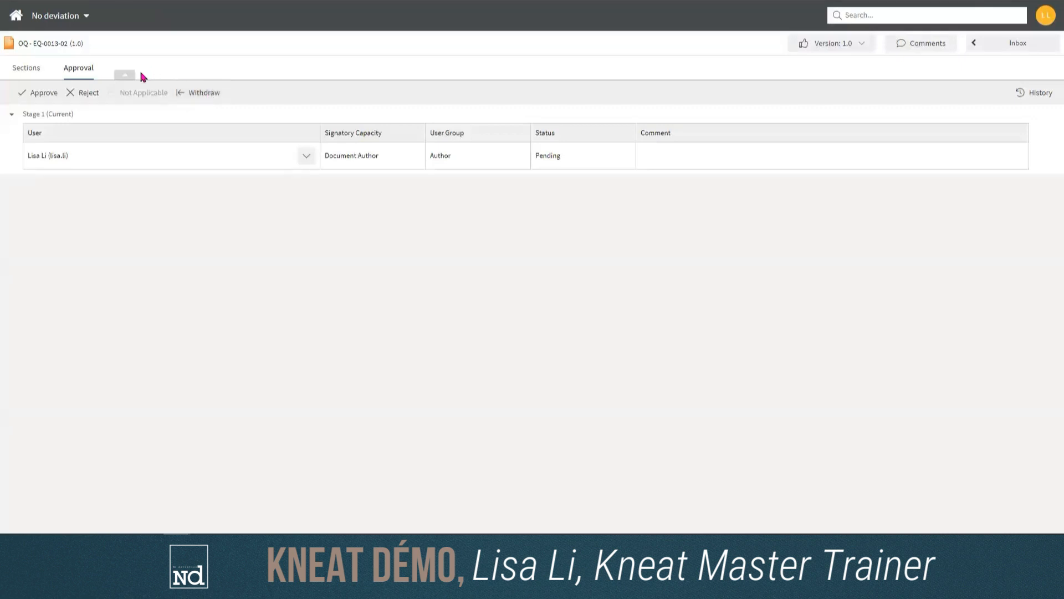
click(38, 97)
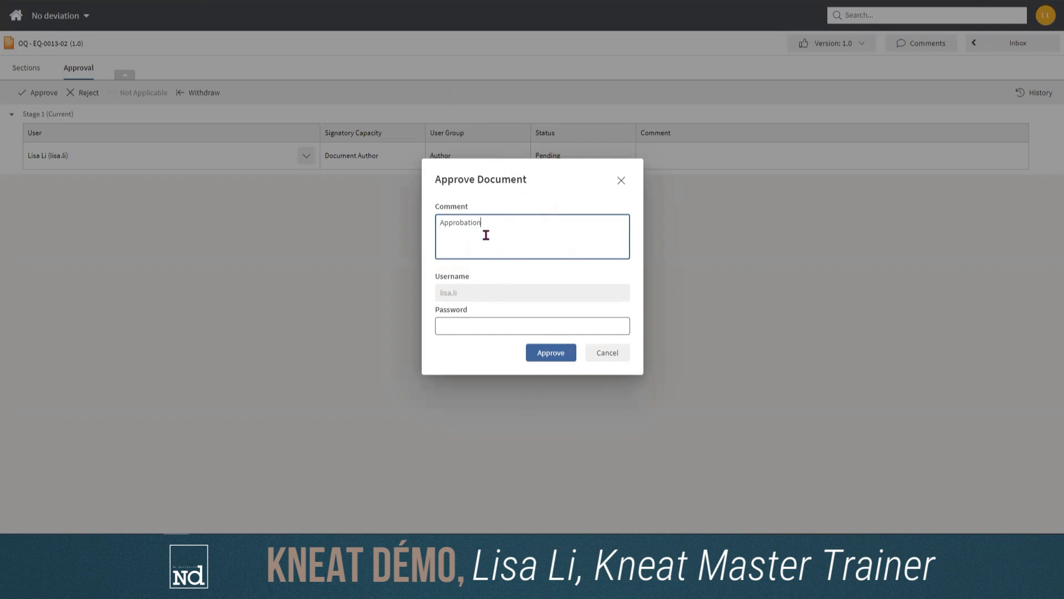
click(449, 326)
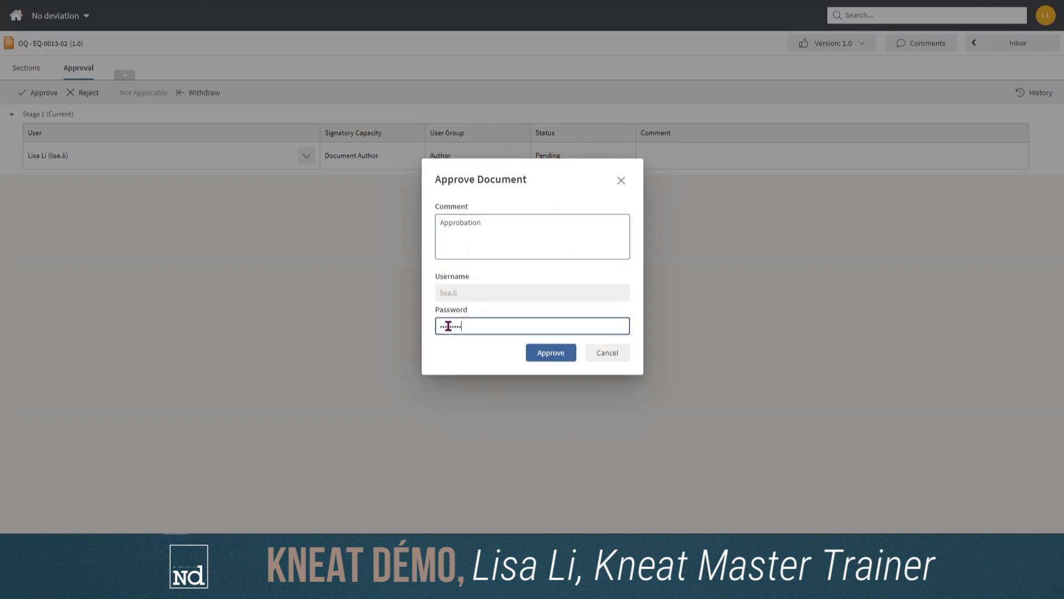
key(Return)
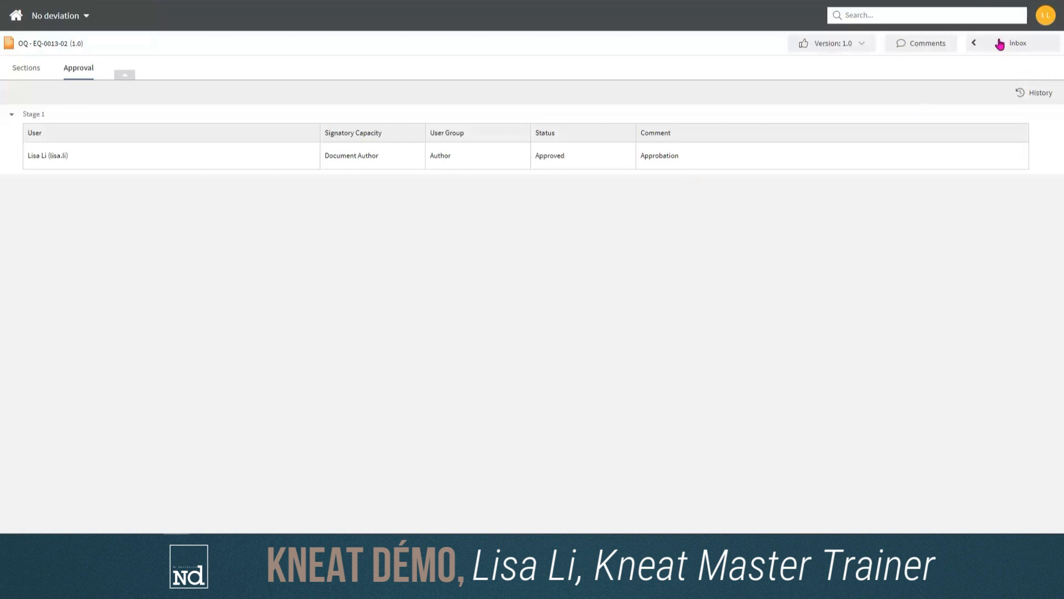
Step: Open OQ - EQ-0013-02 from the EQ-0013-02 project in the workspace, under Utilities, Clean Utilities, BK-PW-01
click(14, 19)
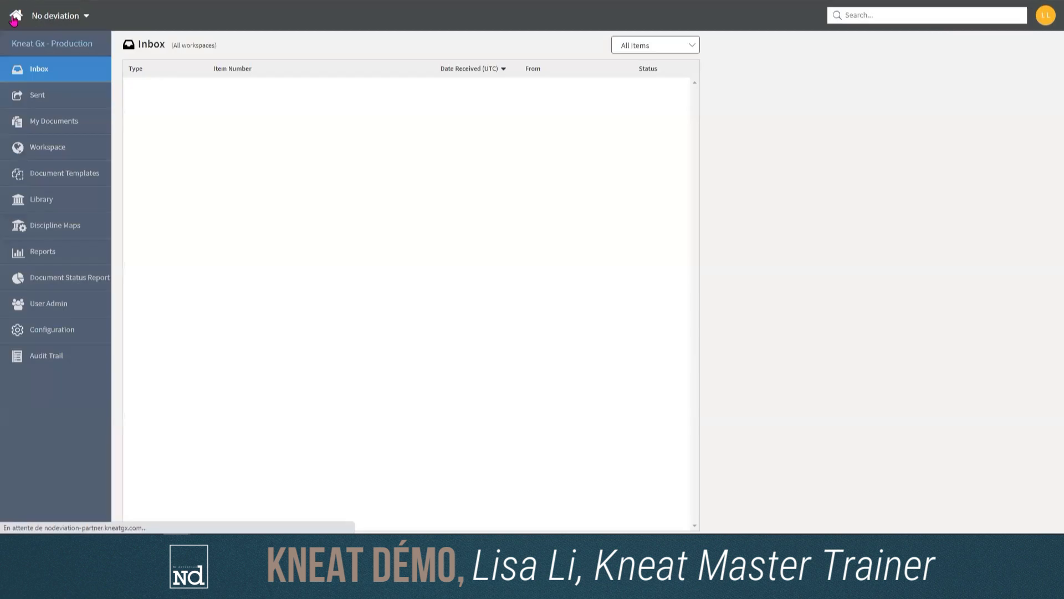
click(52, 160)
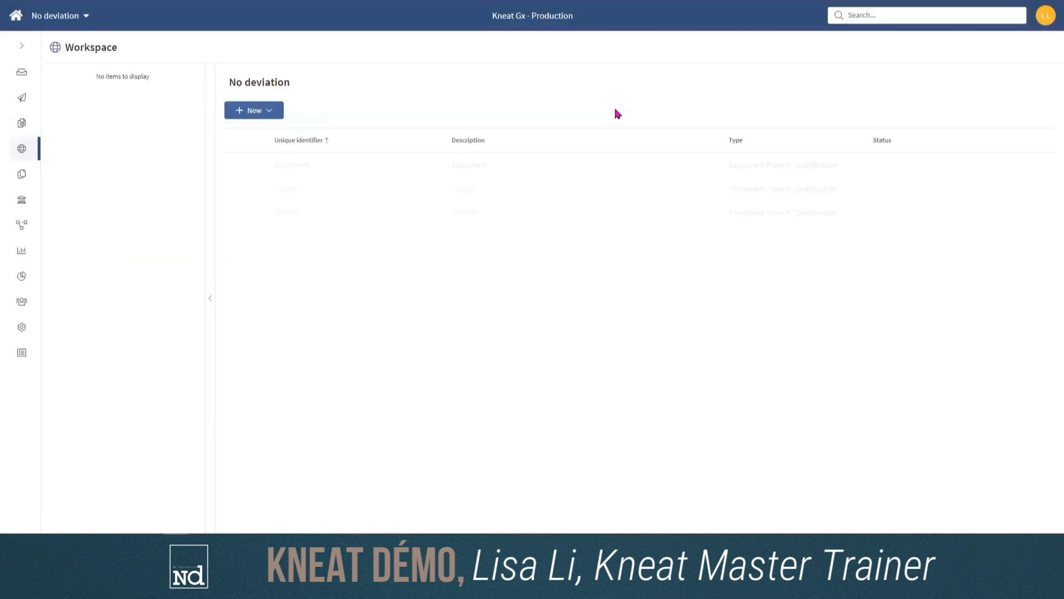
click(64, 140)
click(108, 176)
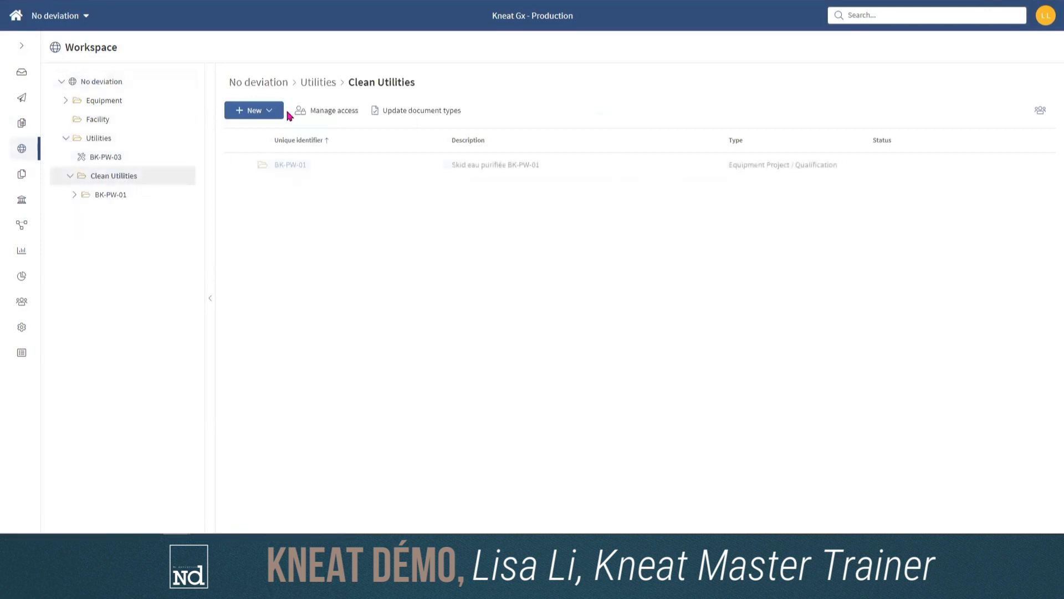
click(76, 196)
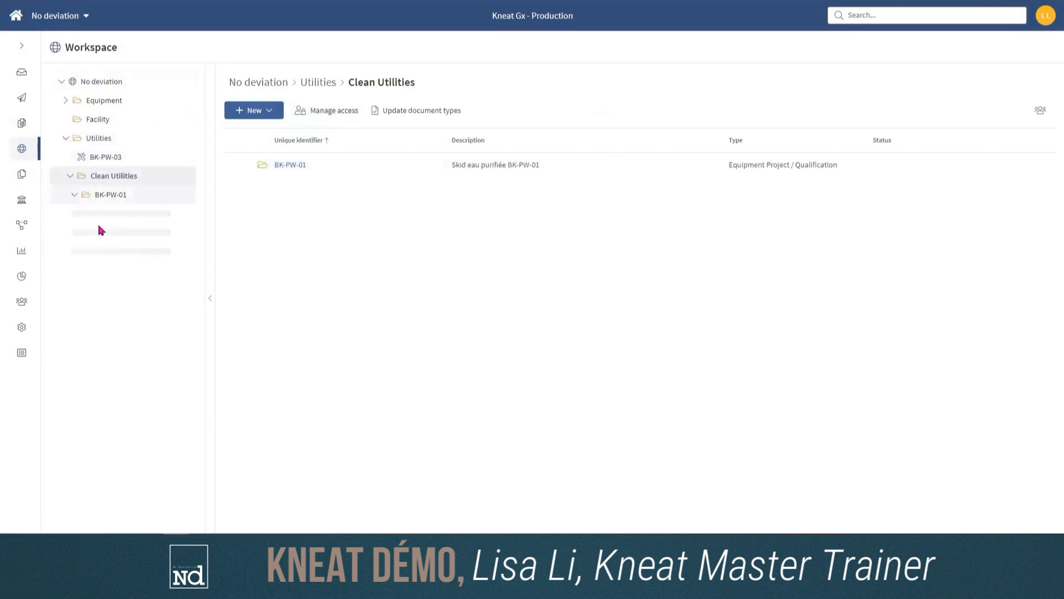
click(109, 216)
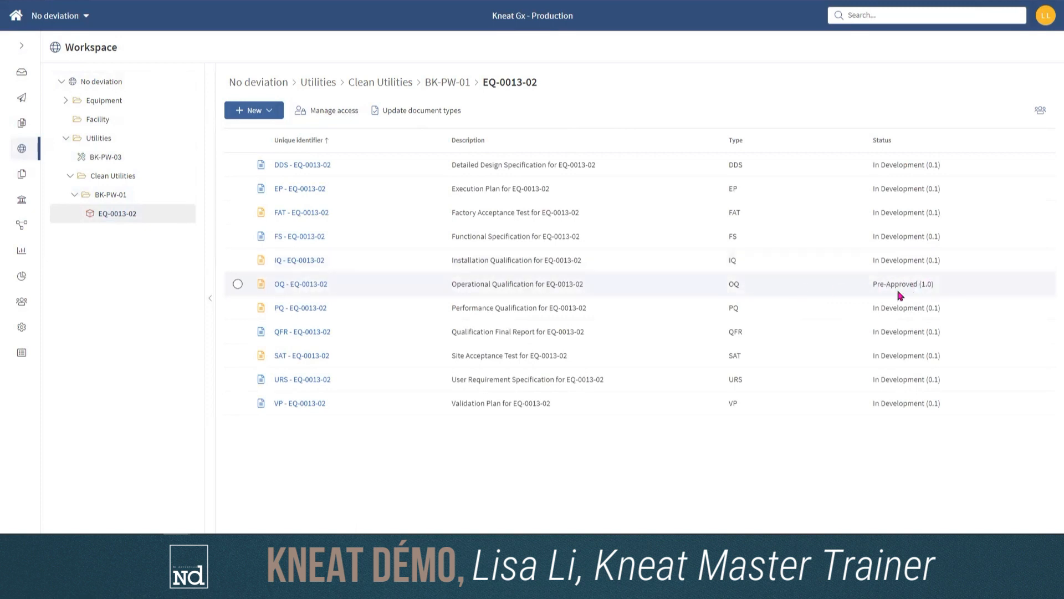
click(300, 286)
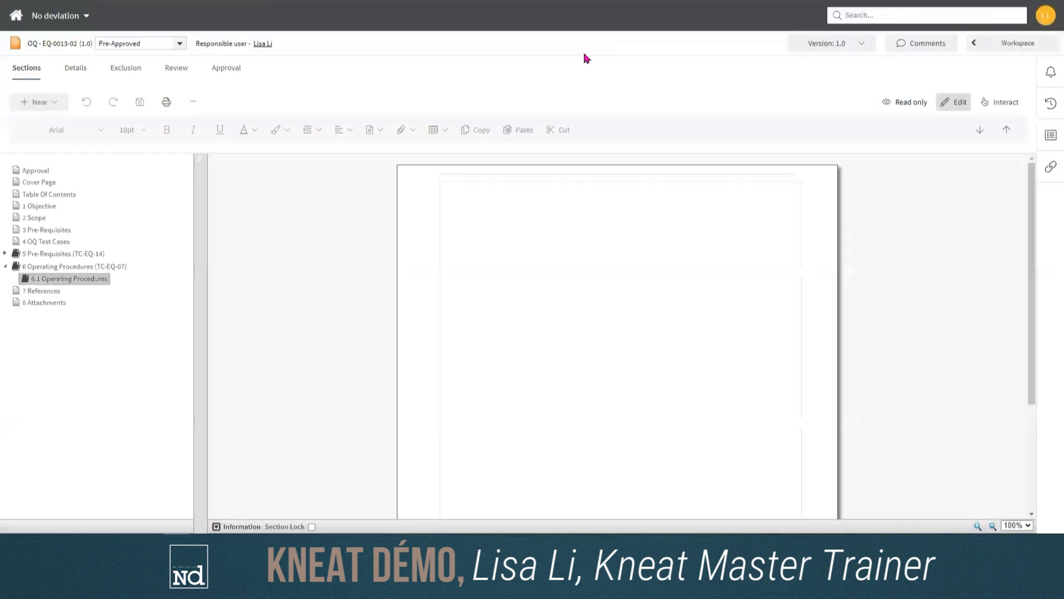
Step: Look over section 6.1 Operating Procedures and release the pre-approved OQ protocol for testing
scroll(450, 315, down, 3)
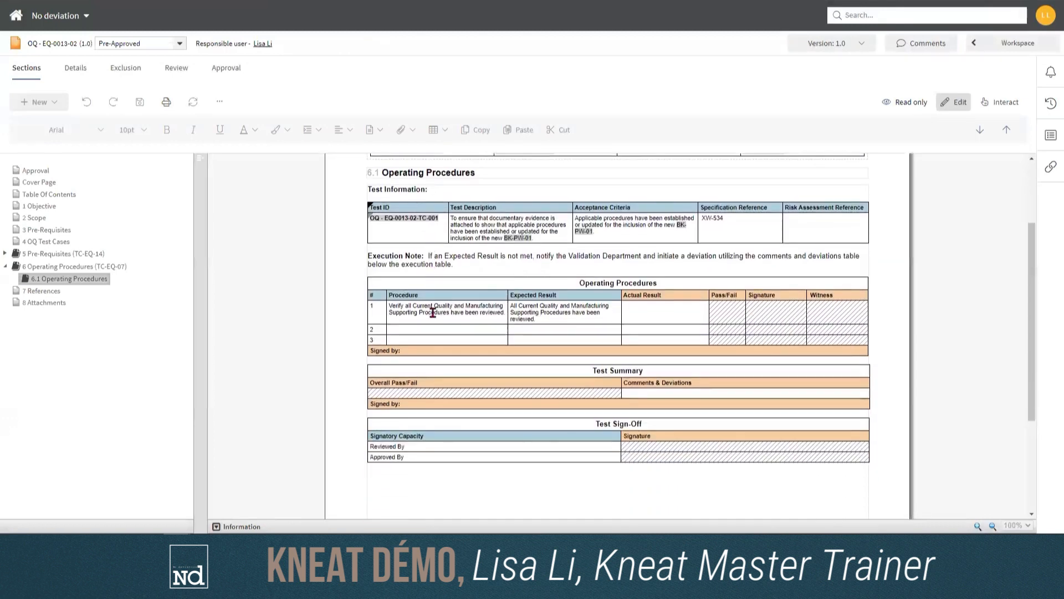
scroll(450, 315, up, 3)
scroll(455, 280, down, 3)
scroll(454, 279, up, 2)
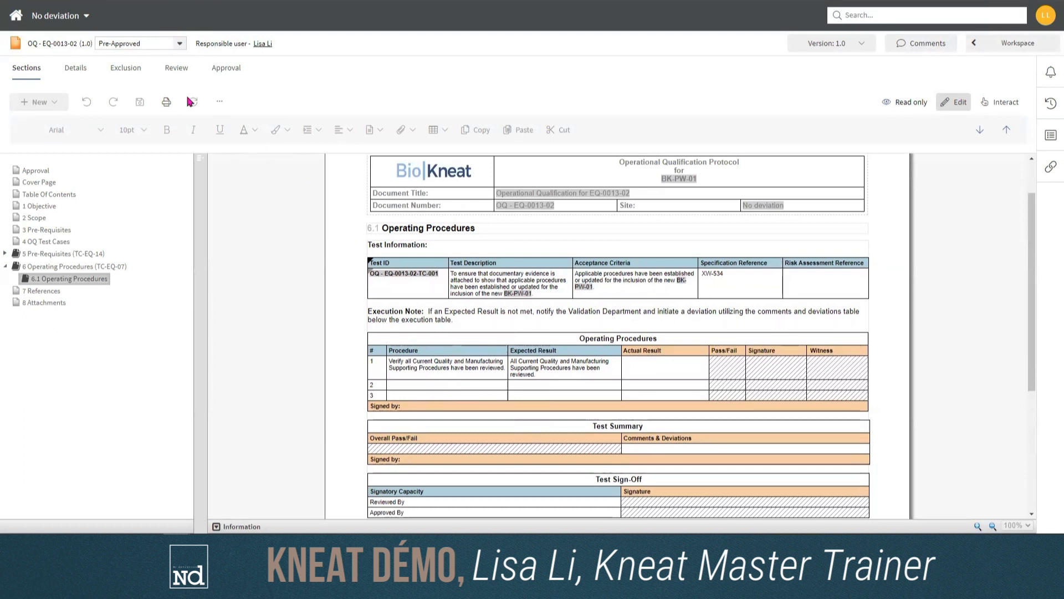
click(181, 44)
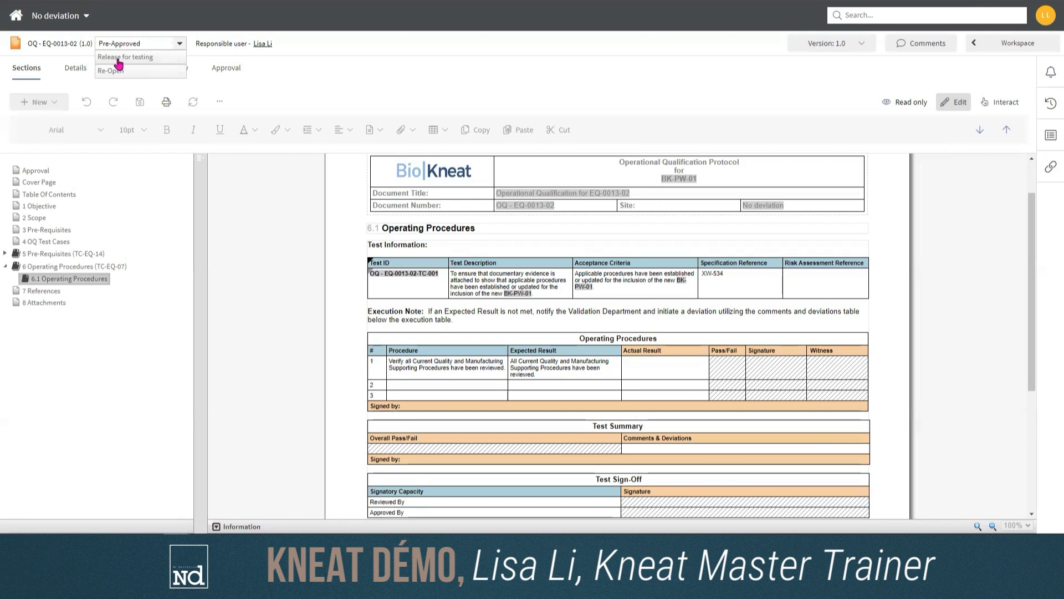
click(147, 62)
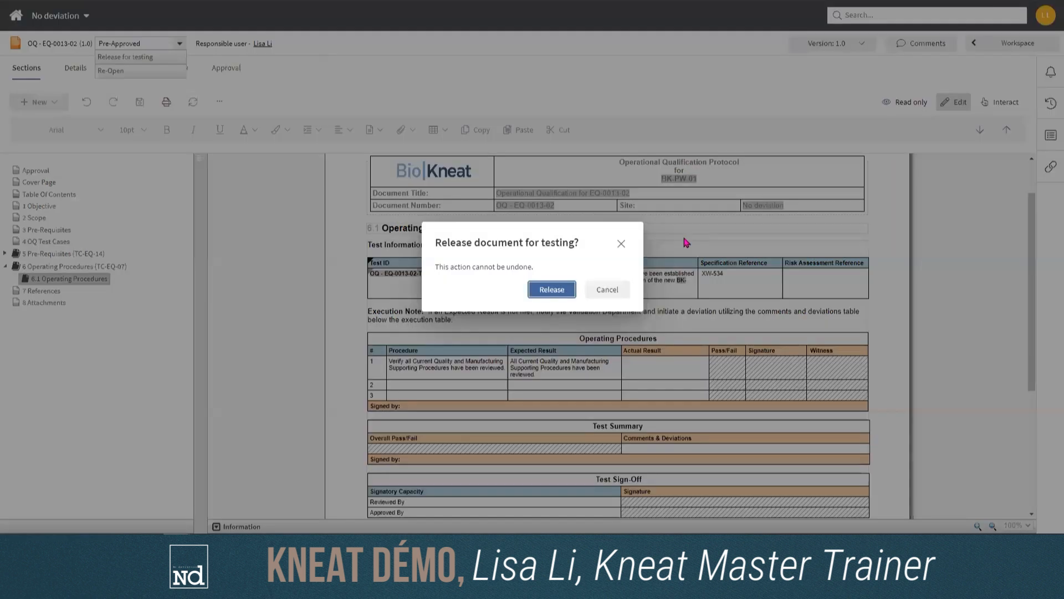
click(547, 289)
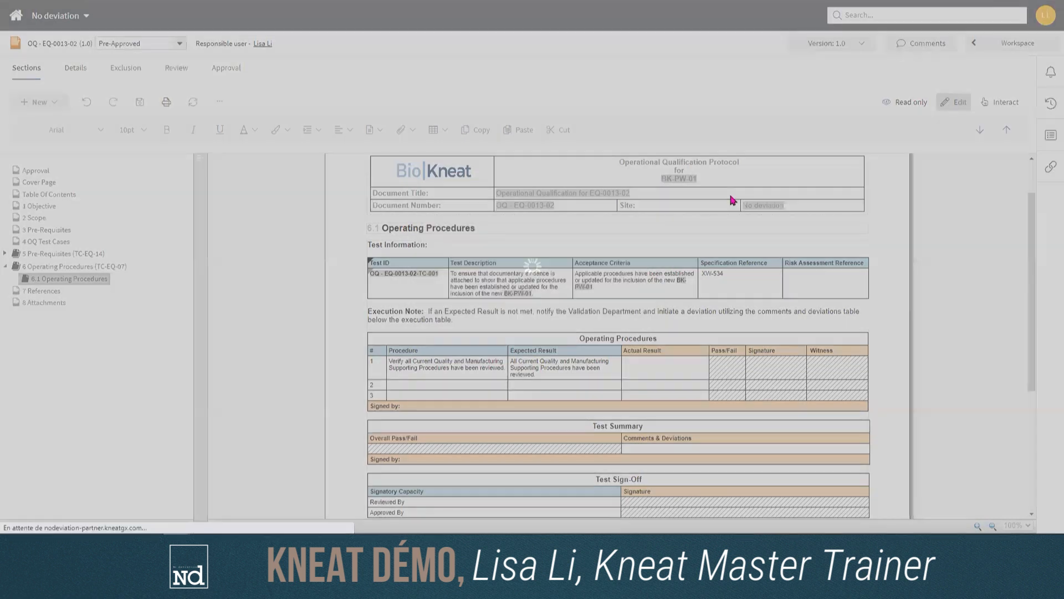
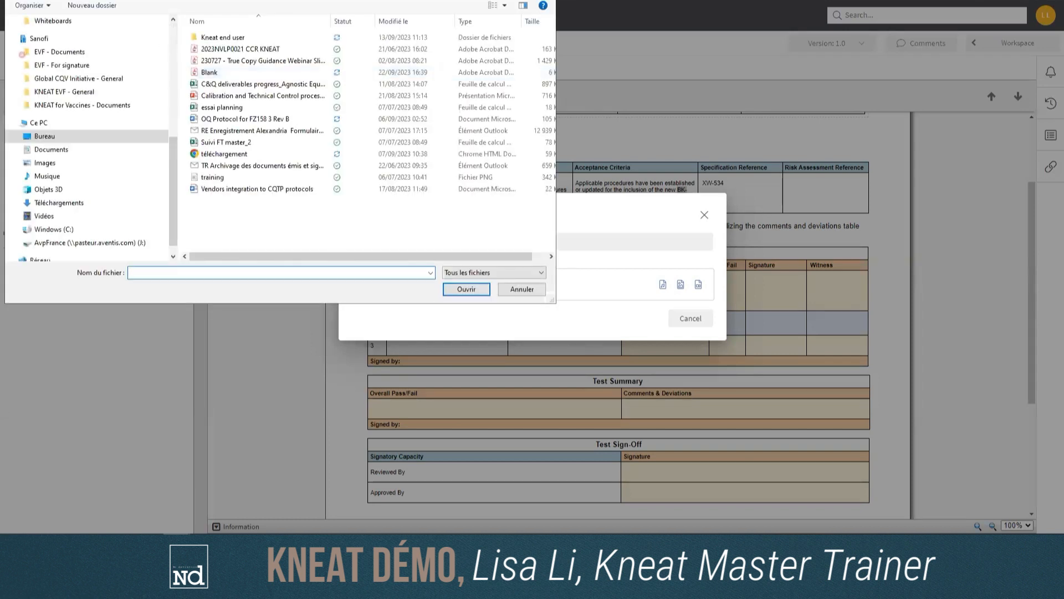
Step: Attach Blank.pdf as the Actual Result of row 2 in the Operating Procedures table, and preview the attachment
double_click(210, 73)
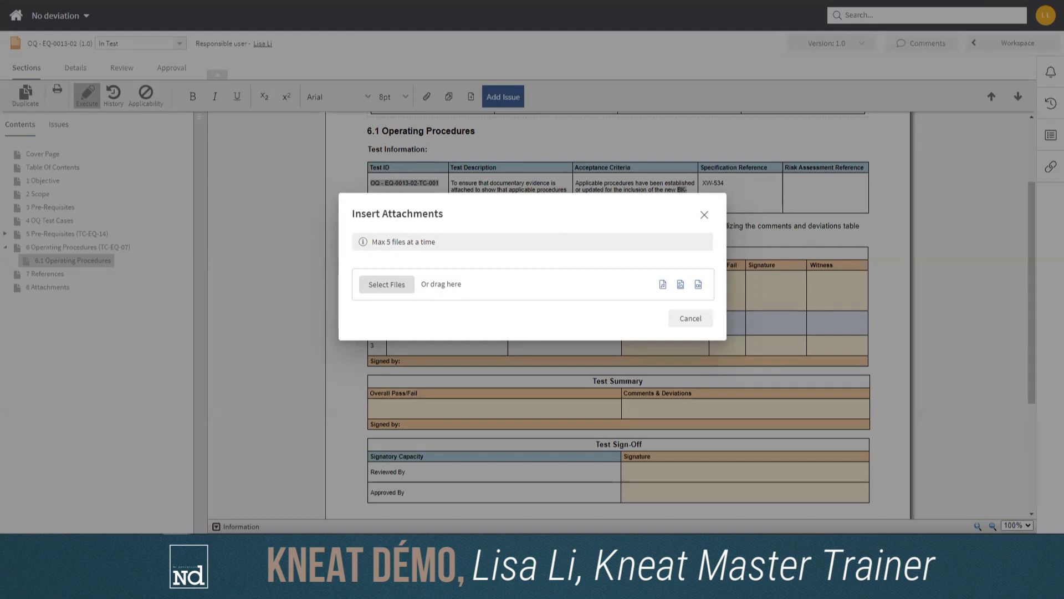
drag(486, 323, 487, 304)
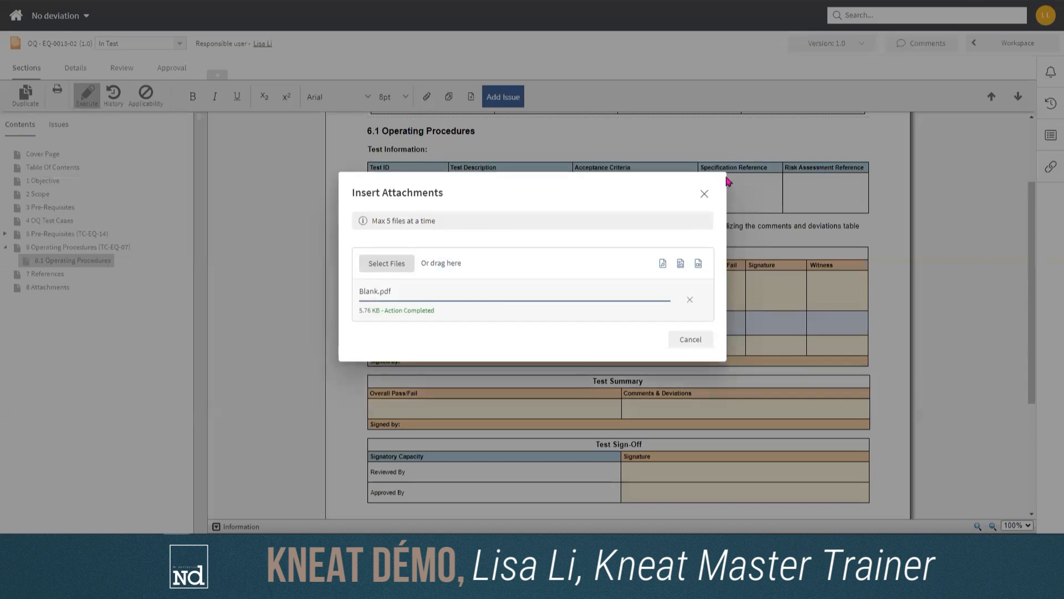
click(704, 193)
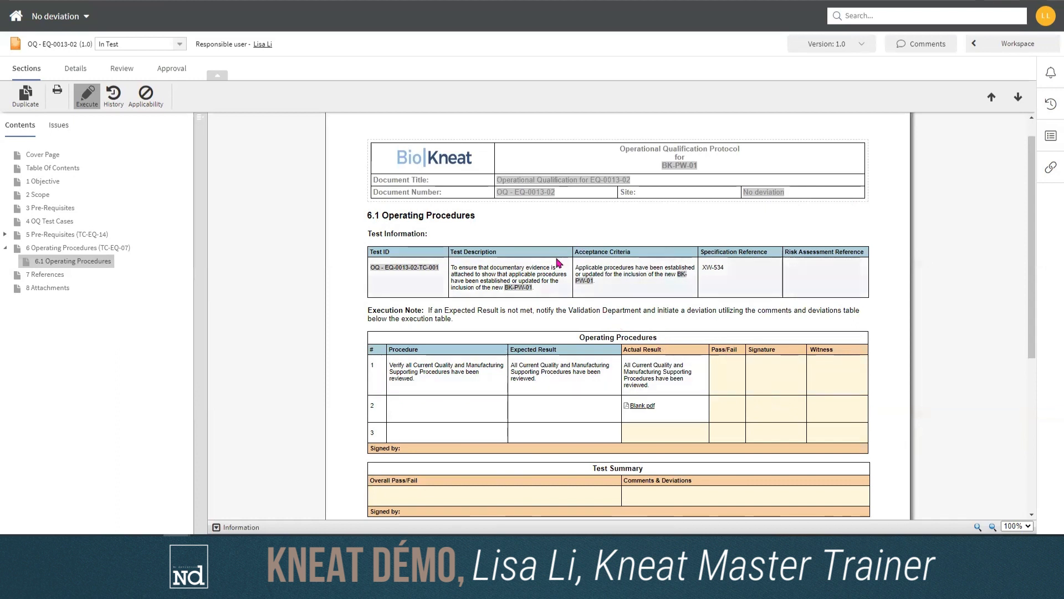
click(640, 411)
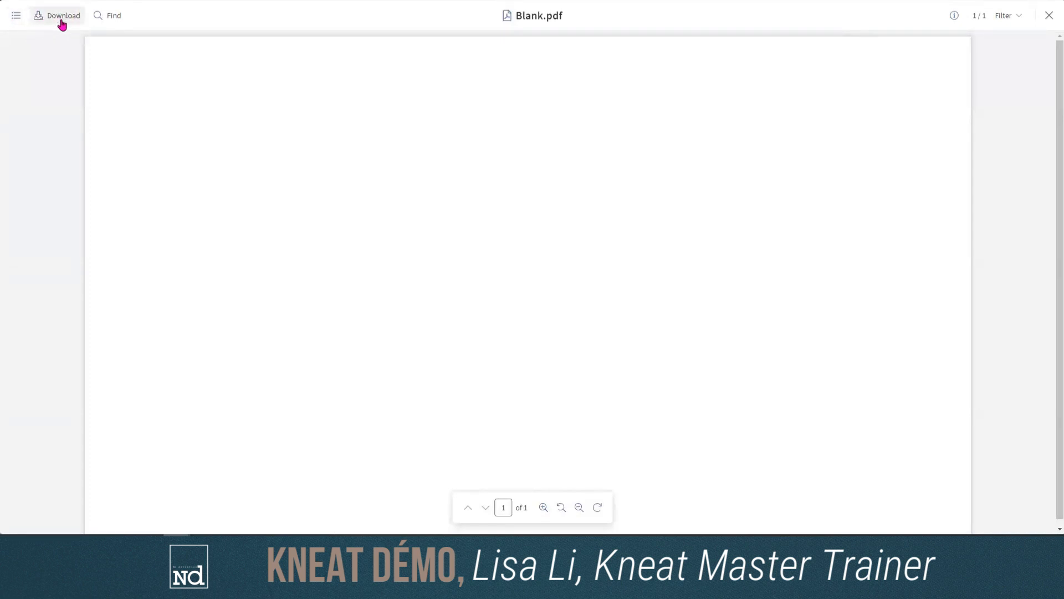
click(1050, 16)
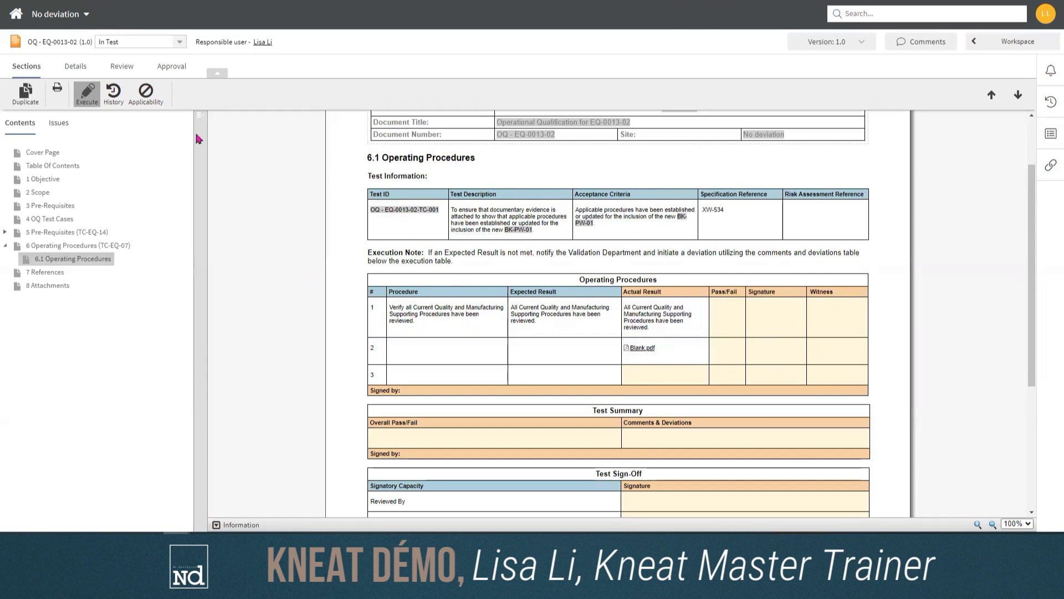
Step: Check the cell history of the row 1 Actual Result in the Operating Procedures table
click(114, 106)
click(117, 102)
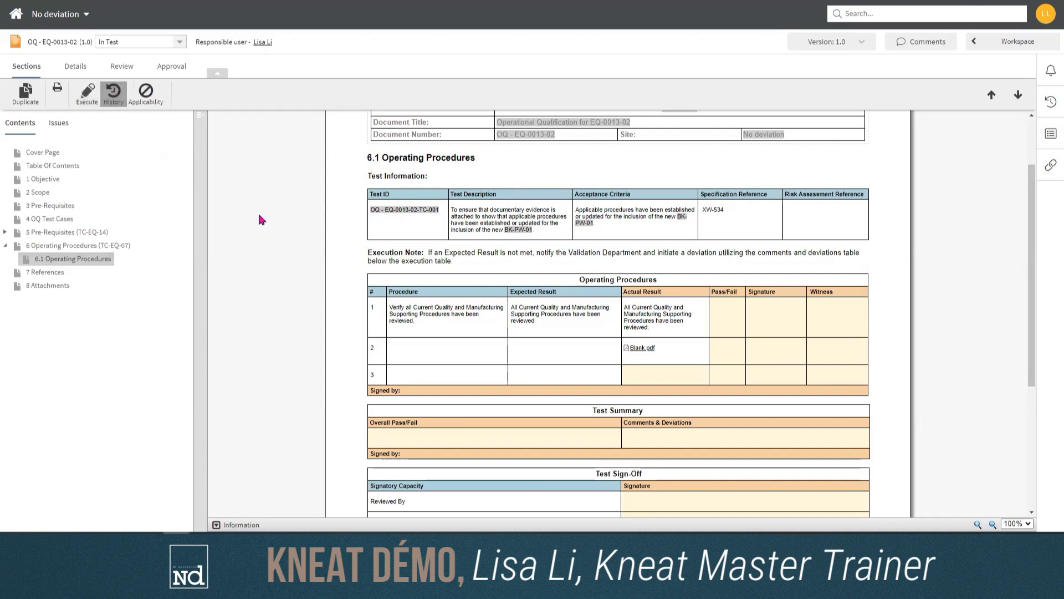
click(691, 326)
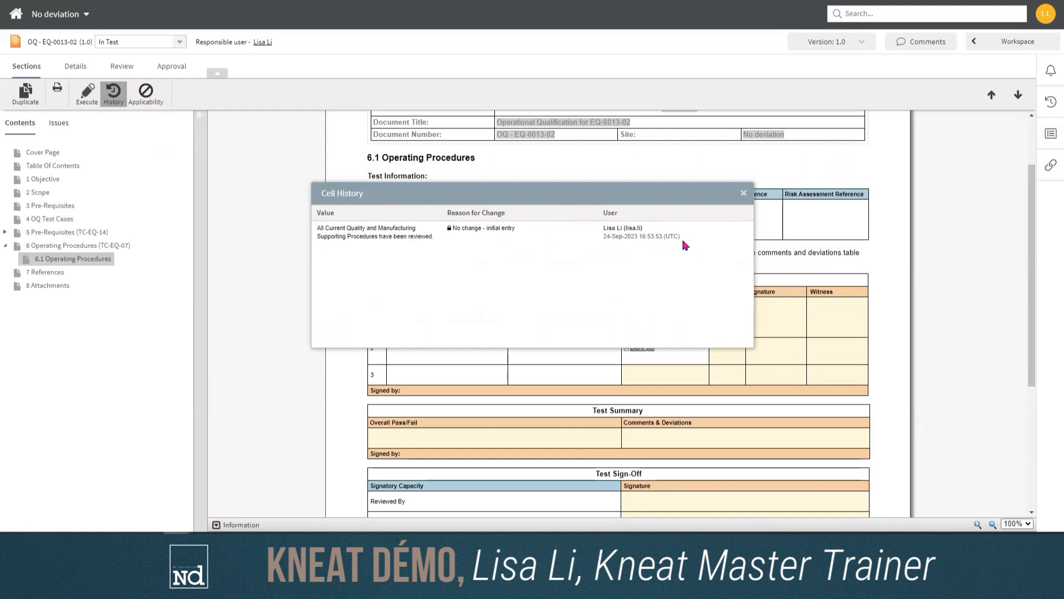
click(744, 195)
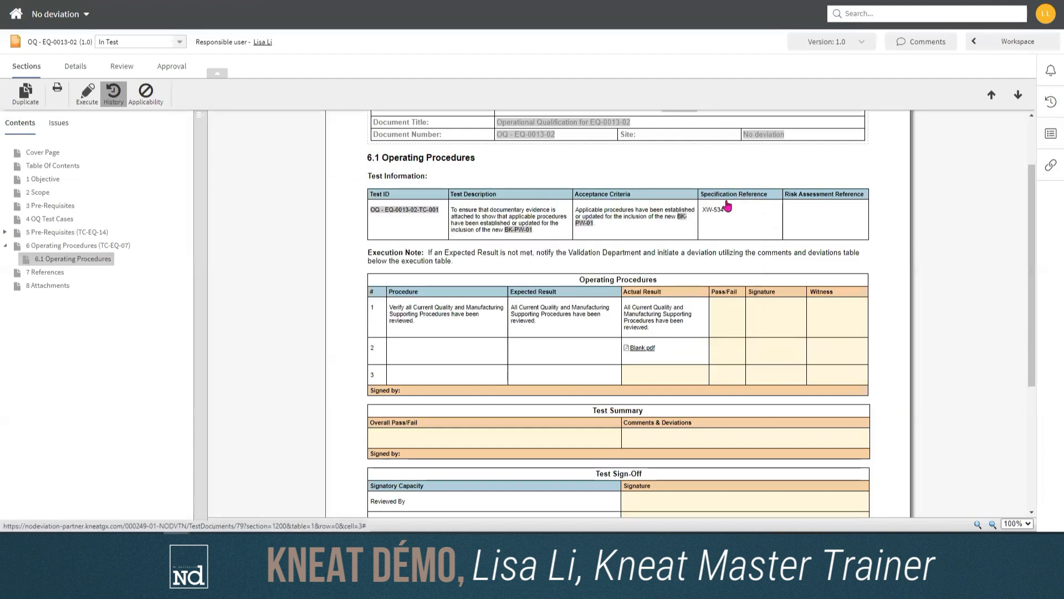
Step: Remove Blank.pdf from the row 2 Actual Result in execution mode, giving "Mauvaise PJ attachée" as the reason for change
click(87, 96)
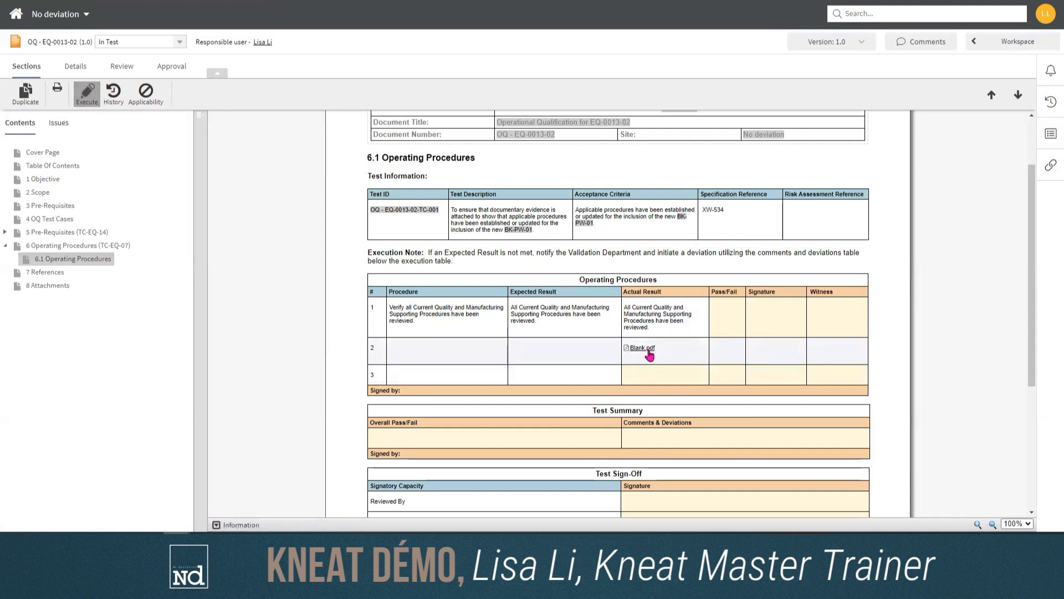
click(674, 352)
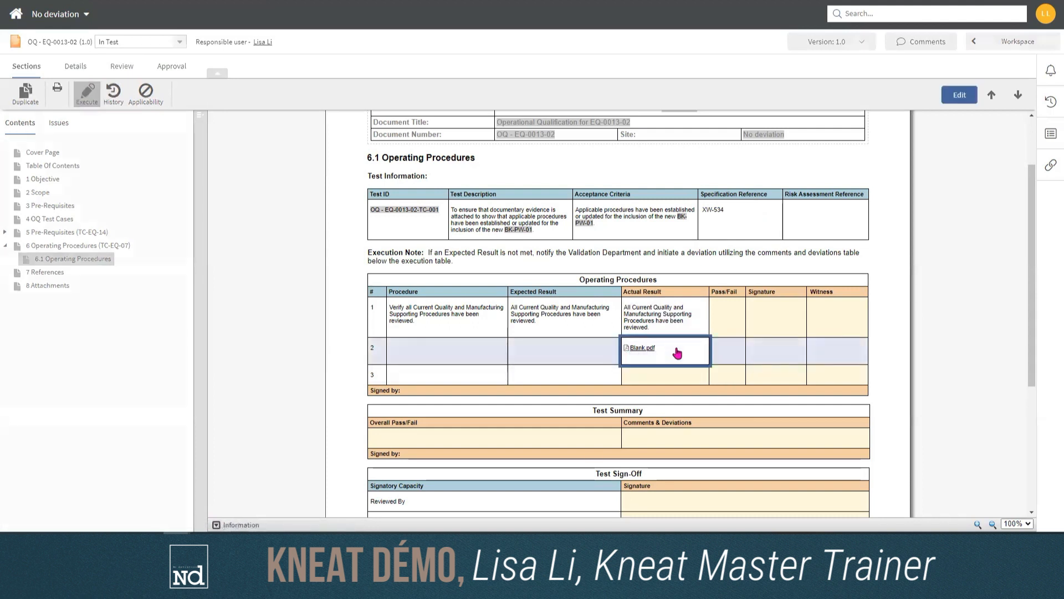
click(957, 98)
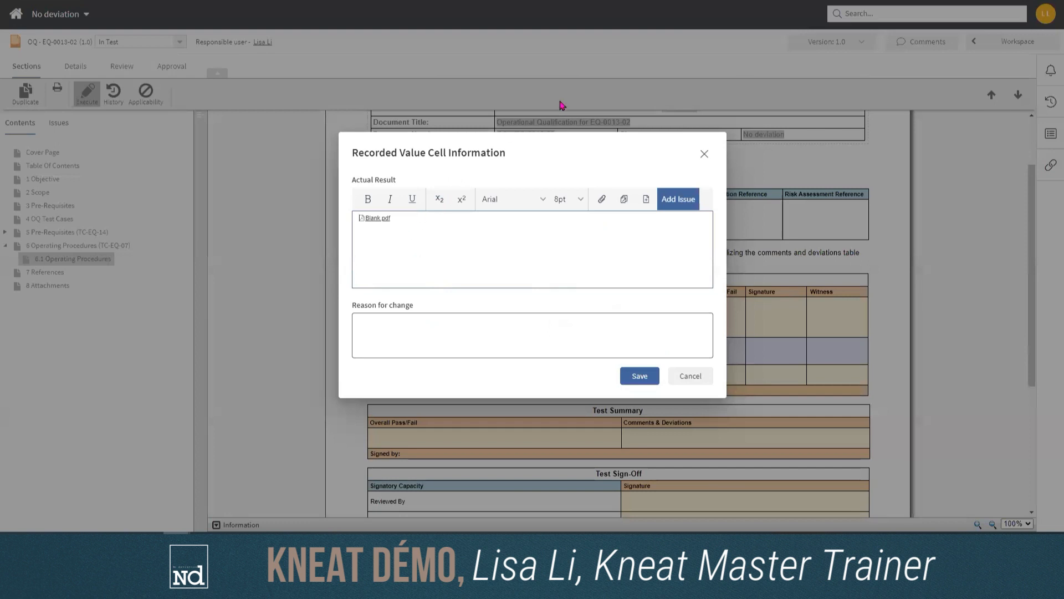
click(406, 330)
key(BackSpace)
click(380, 320)
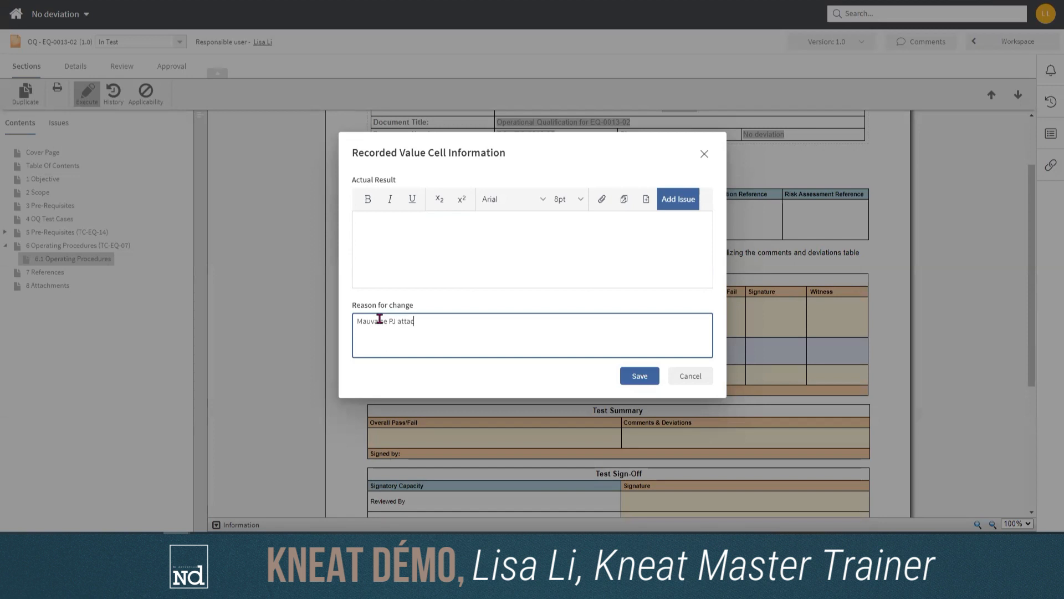
click(643, 376)
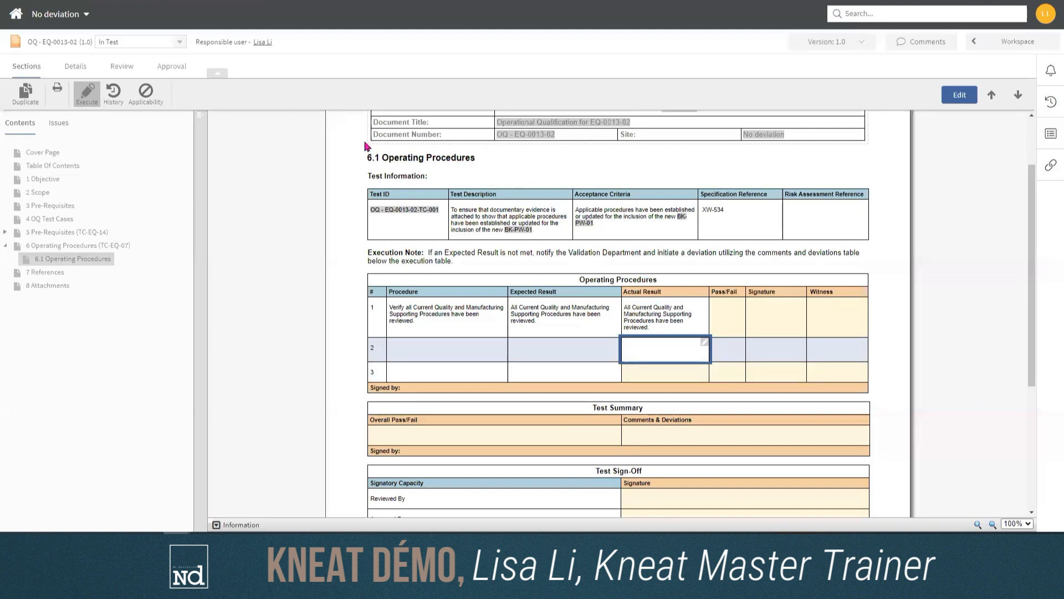
click(251, 189)
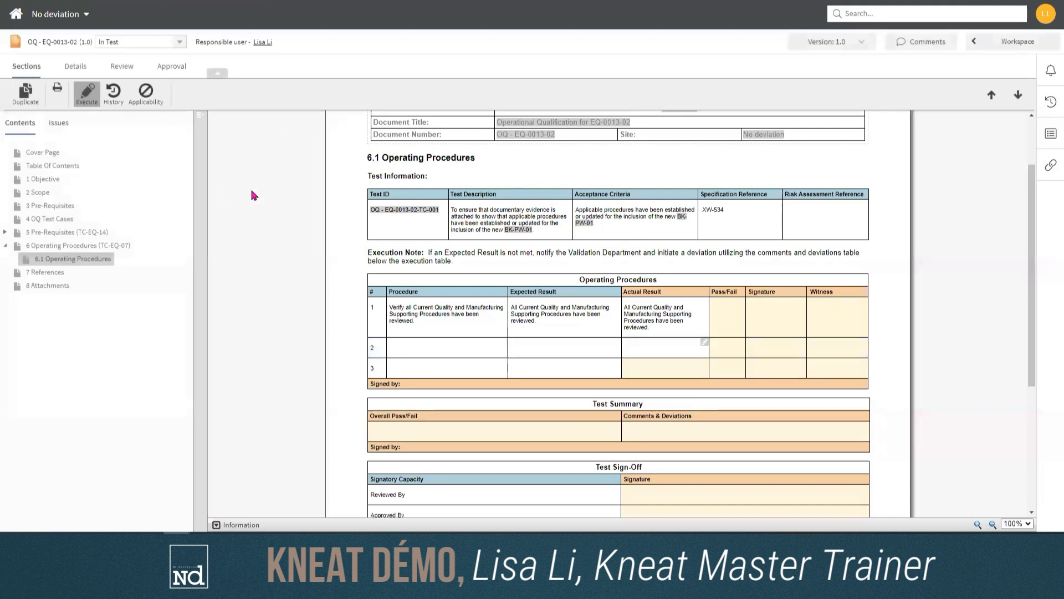
Step: Check the cell history of the row 2 Actual Result and preview the removed Blank.pdf from it
click(114, 106)
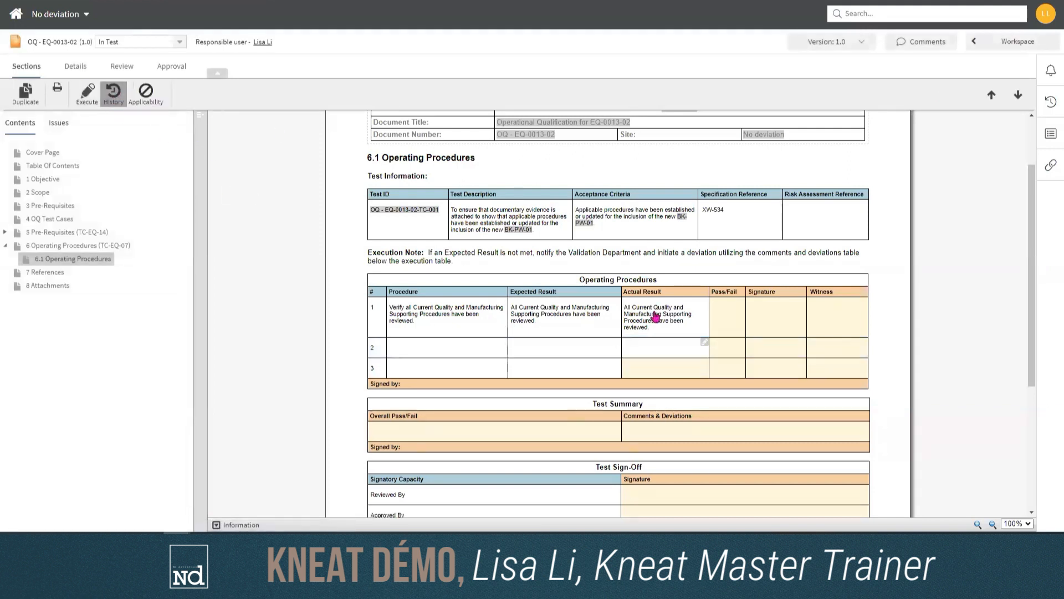
click(656, 348)
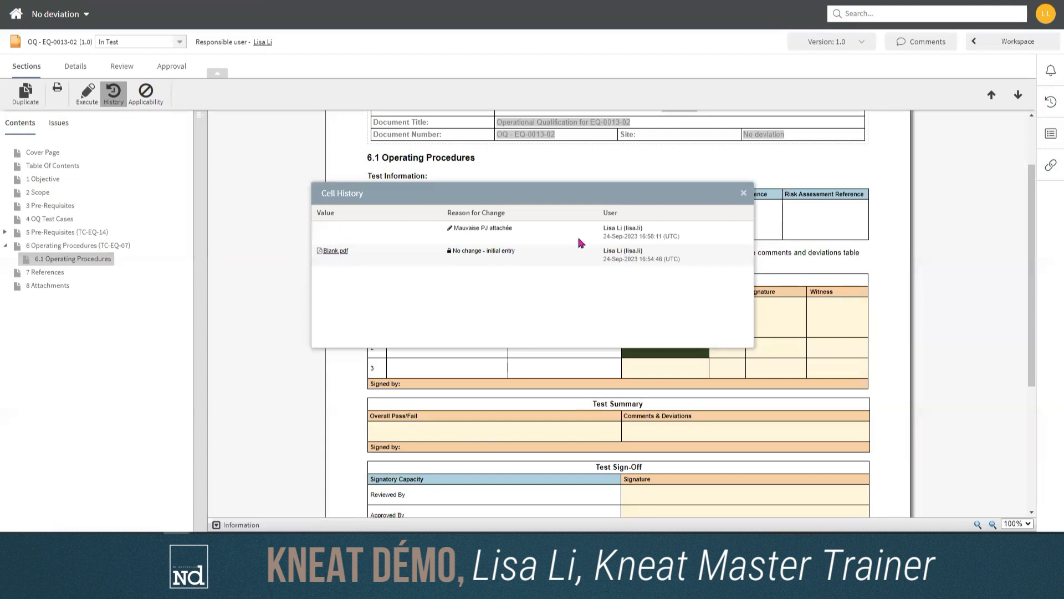
click(333, 253)
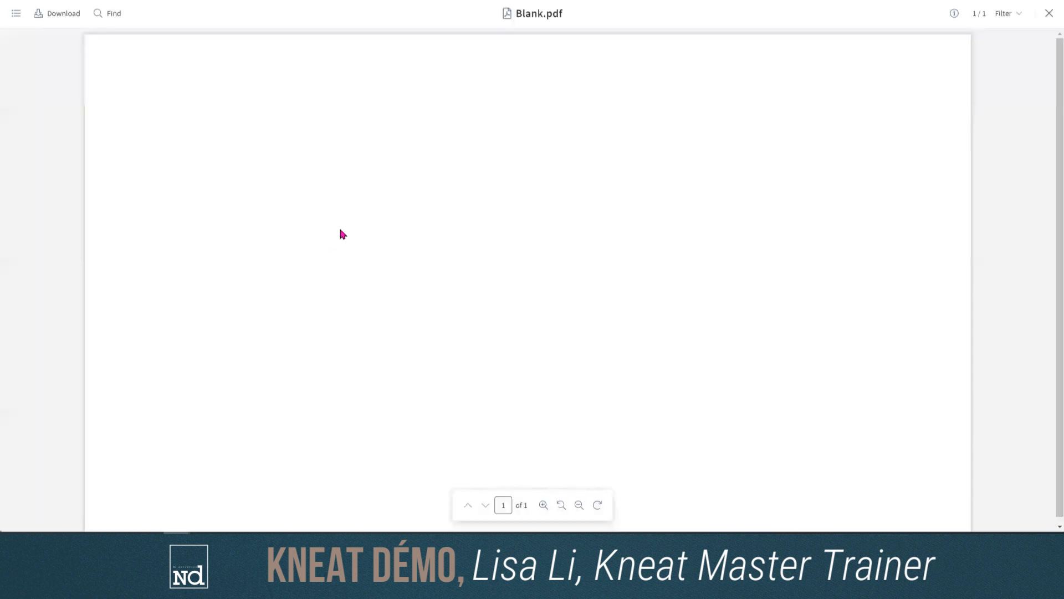
click(1050, 14)
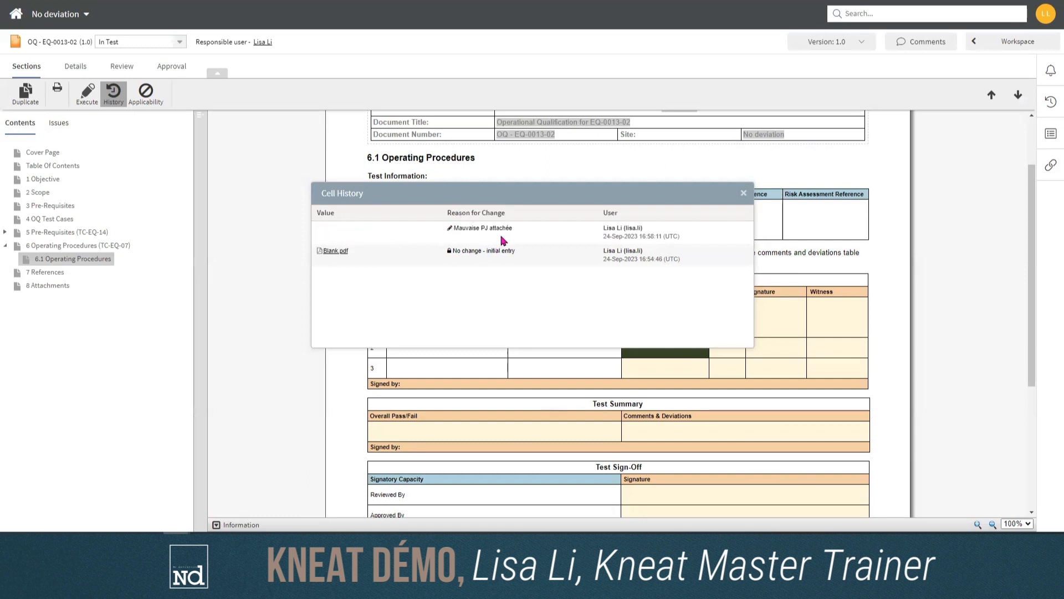
Step: Check the reason for change and the user entry for the attachment removal in the cell history, and close the history
drag(508, 228, 449, 230)
click(606, 231)
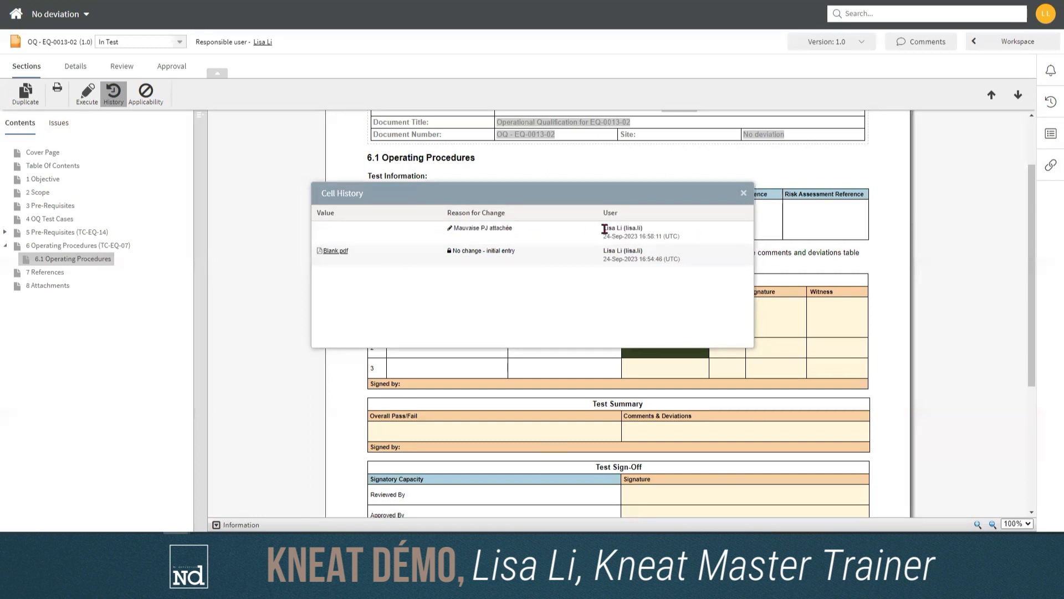
click(744, 194)
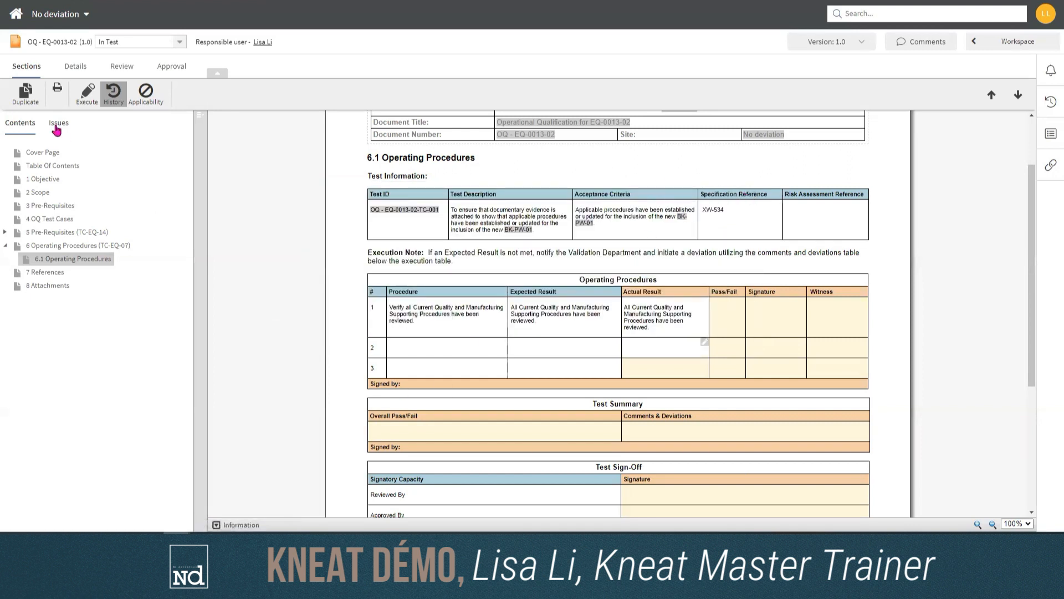
Step: In execution mode, create an issue titled "NC test" from template DF_TMP-01 in the row 3 Actual Result of the Operating Procedures table
click(87, 94)
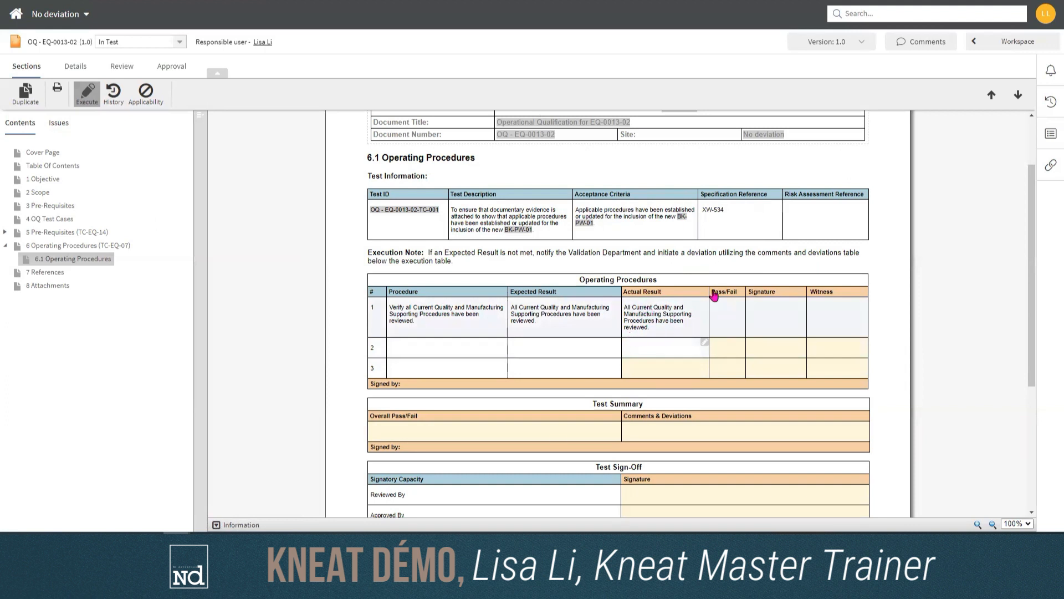
click(654, 366)
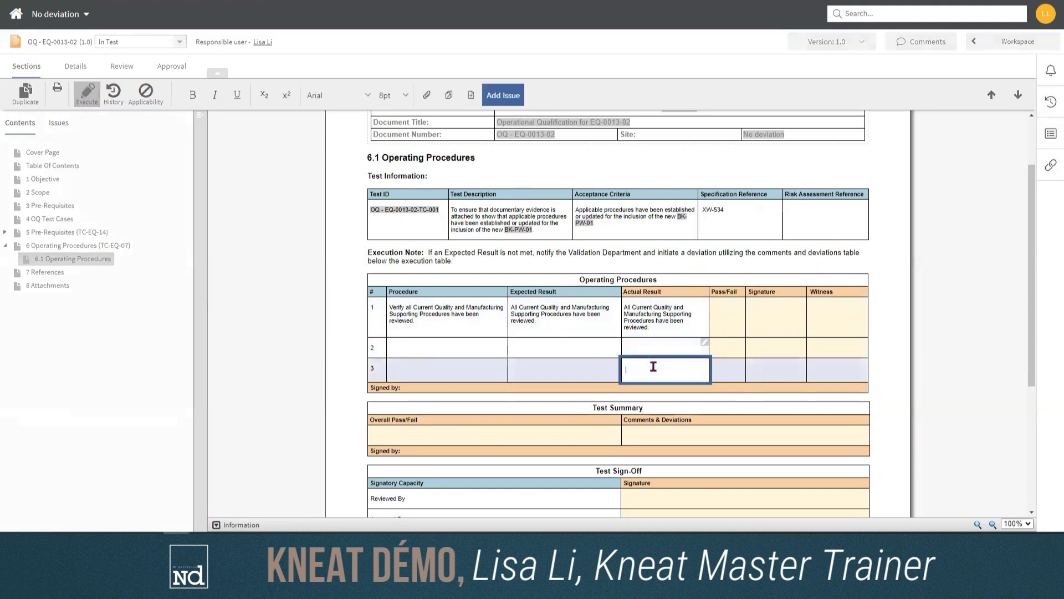
click(500, 95)
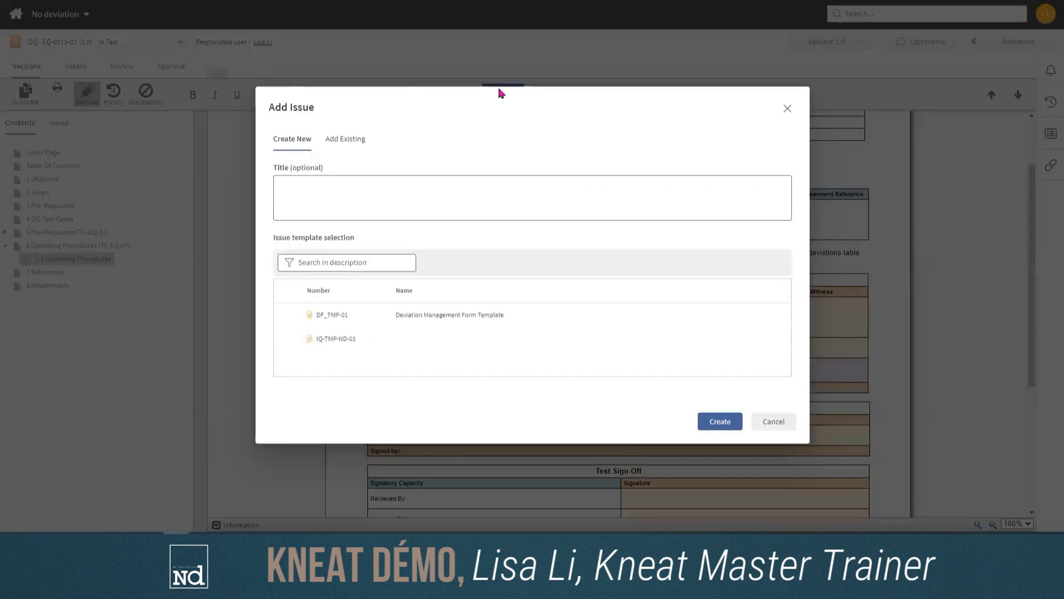
click(332, 188)
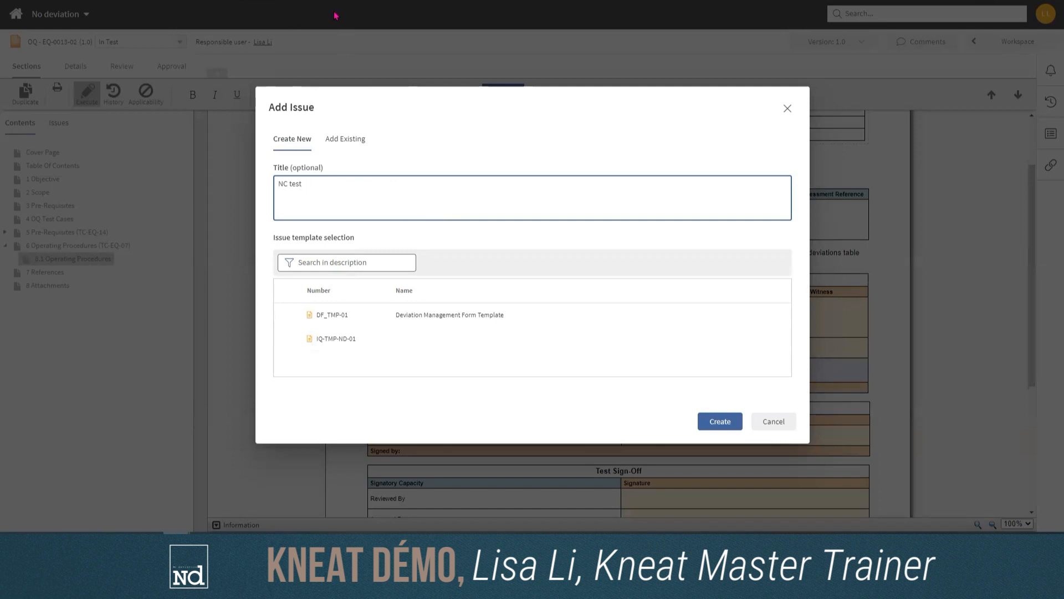
click(287, 315)
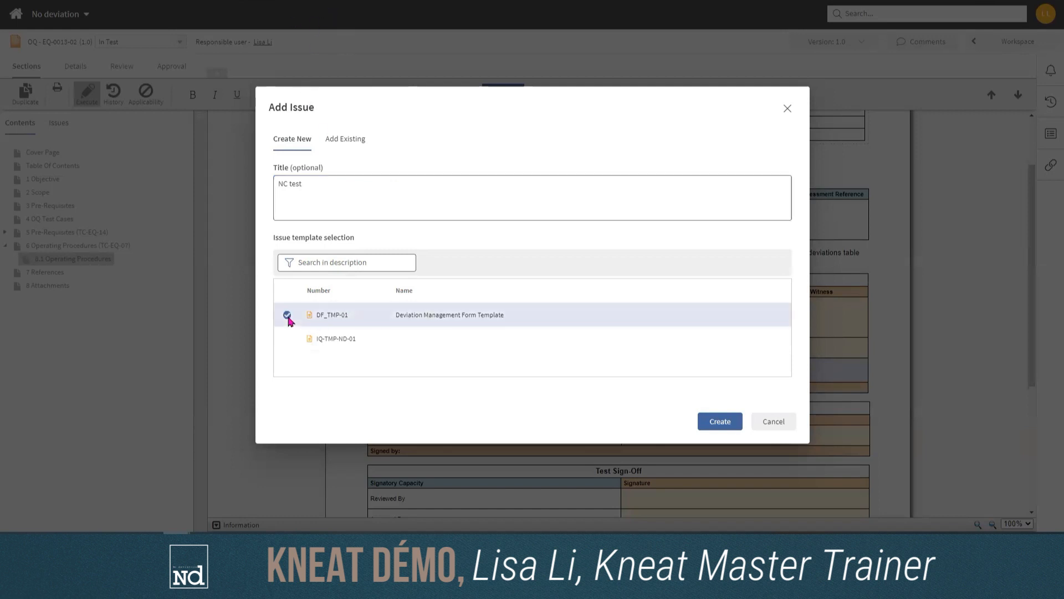
click(720, 423)
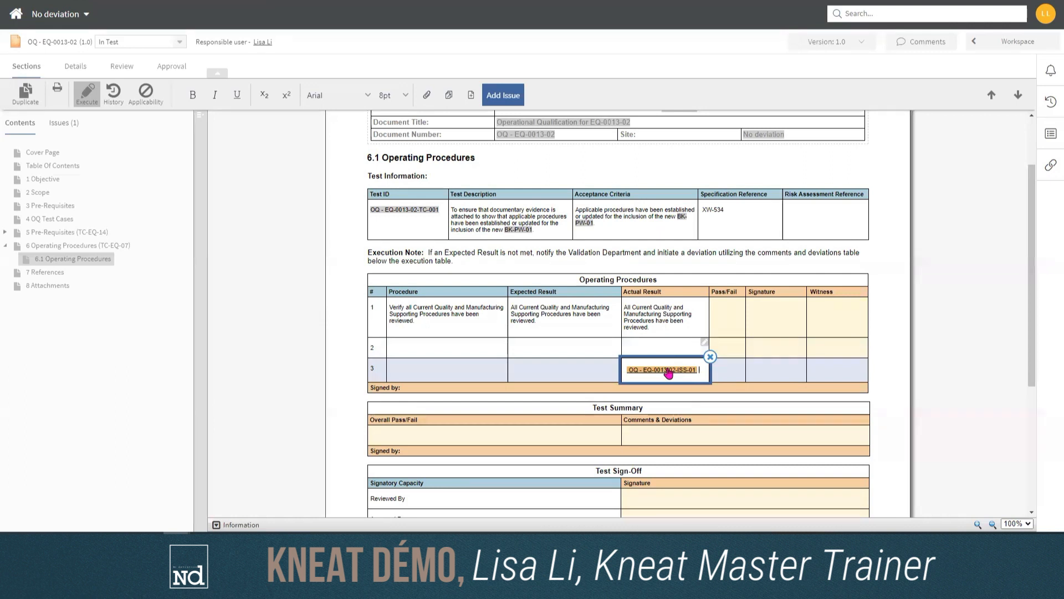
click(513, 100)
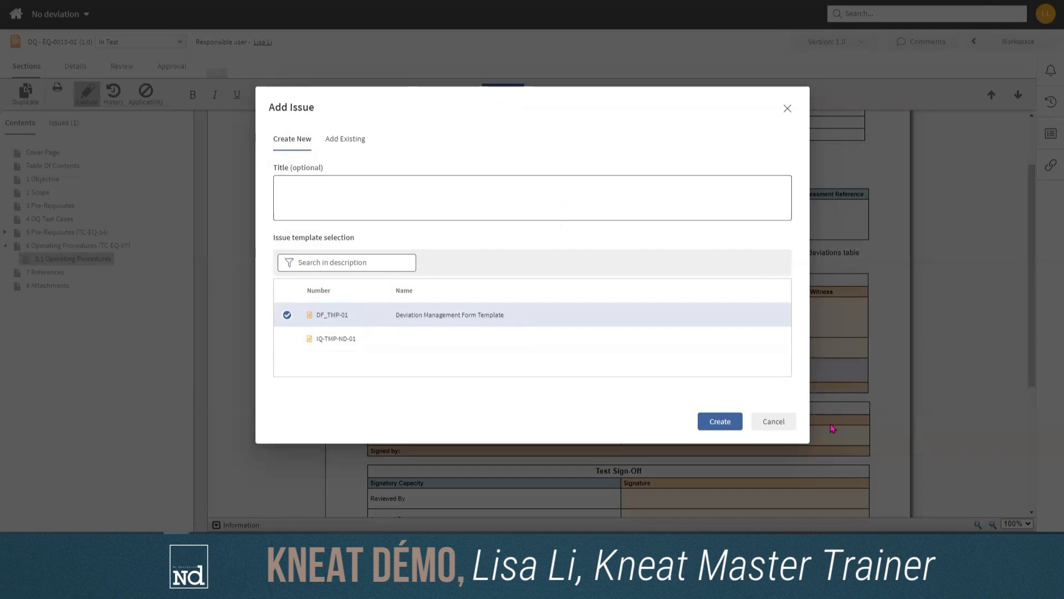
click(775, 423)
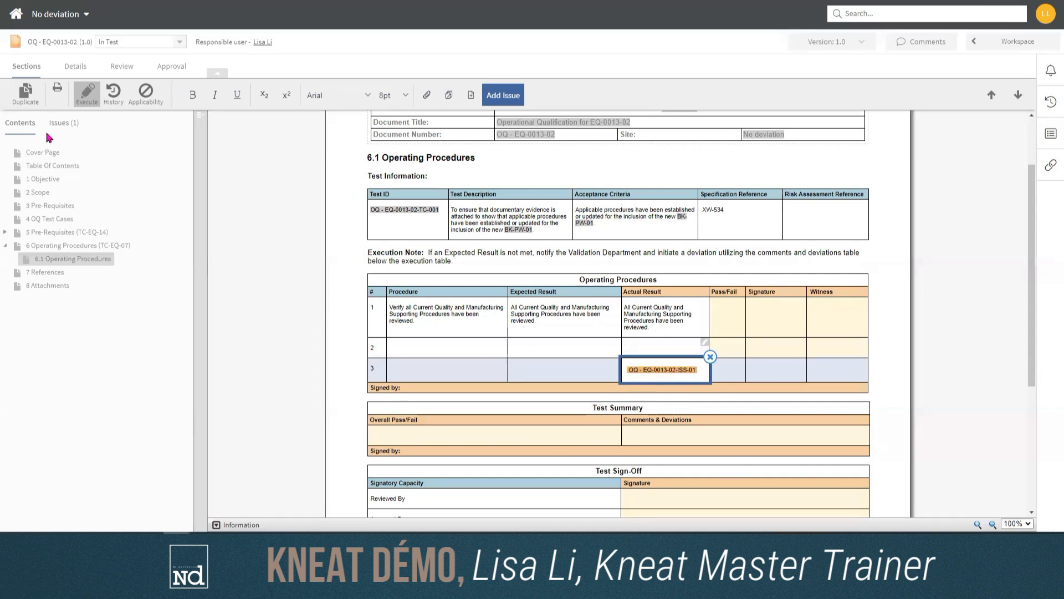
click(242, 178)
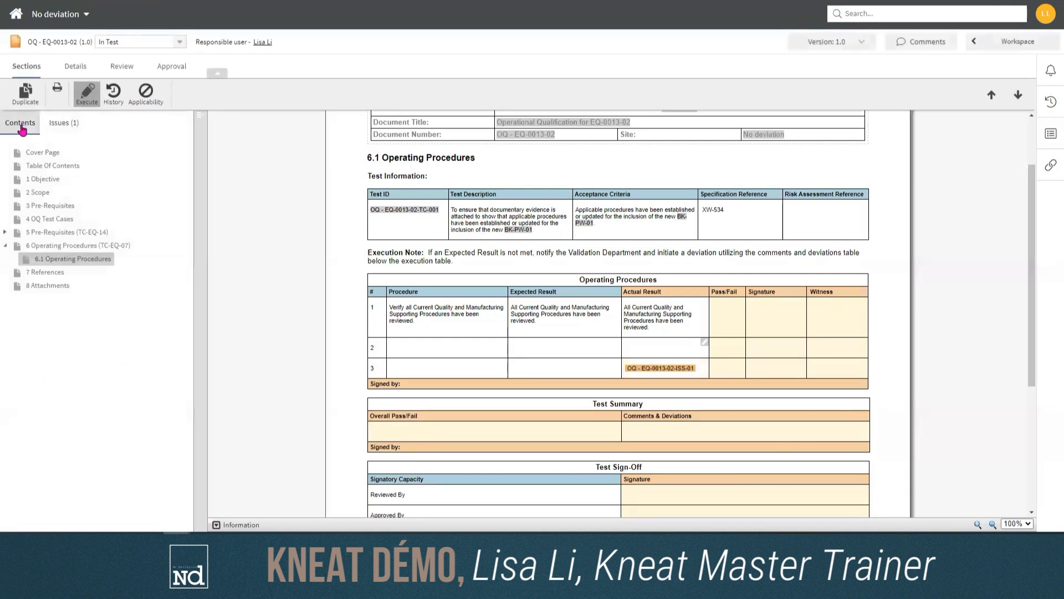
Step: Locate the NC test issue's occurrence in the protocol through the issues list, and open the full issue document from row 3
click(60, 129)
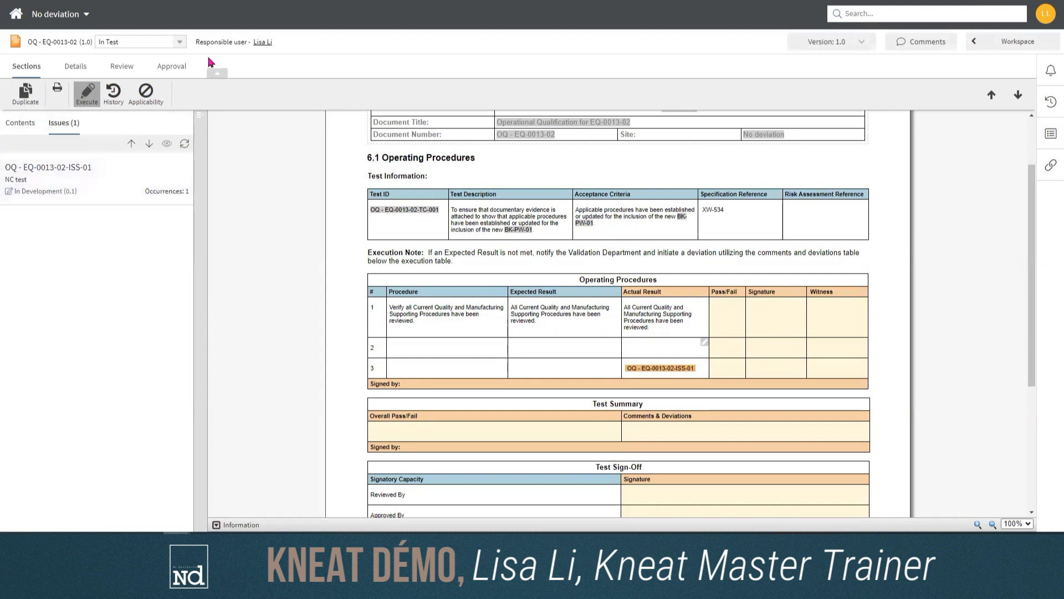
click(992, 95)
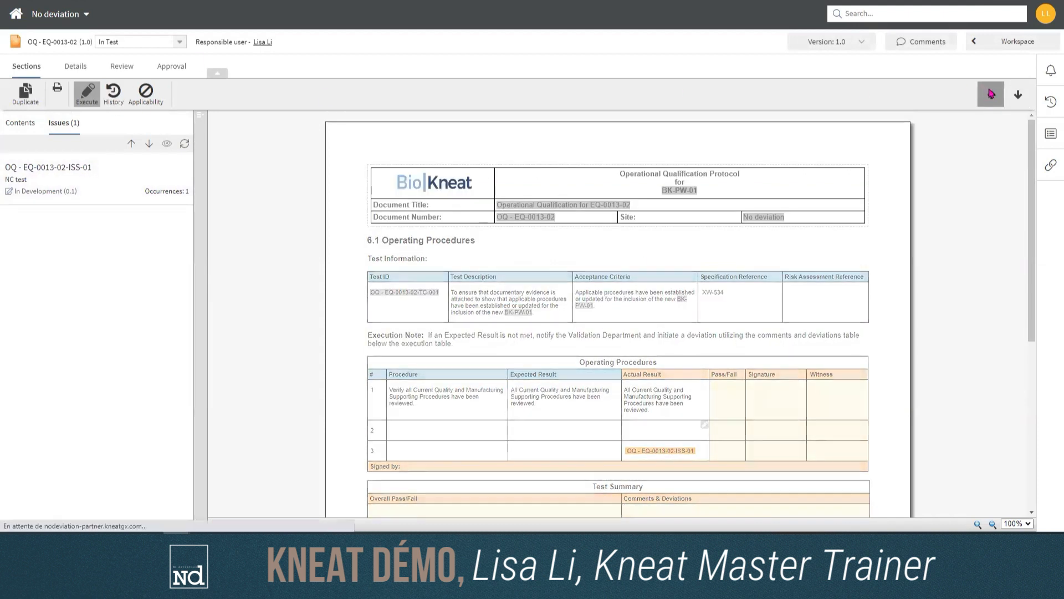
click(61, 181)
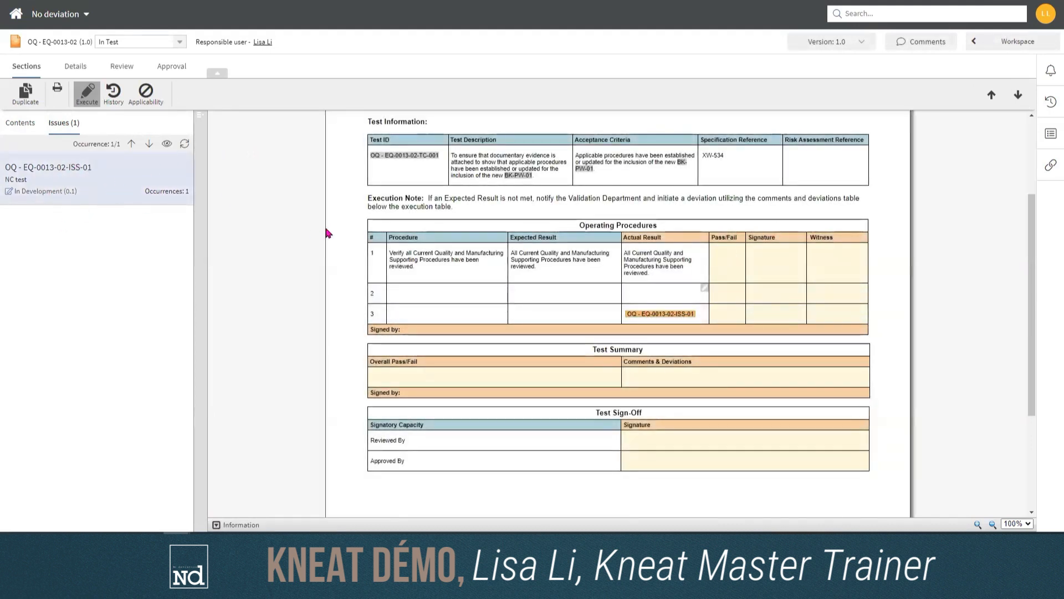
click(656, 315)
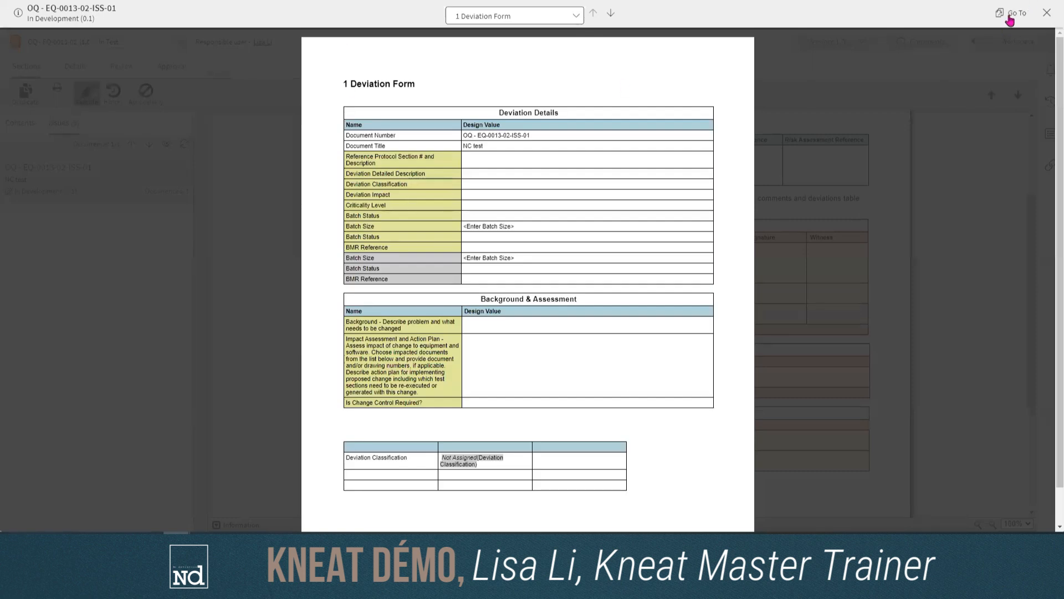
click(1010, 19)
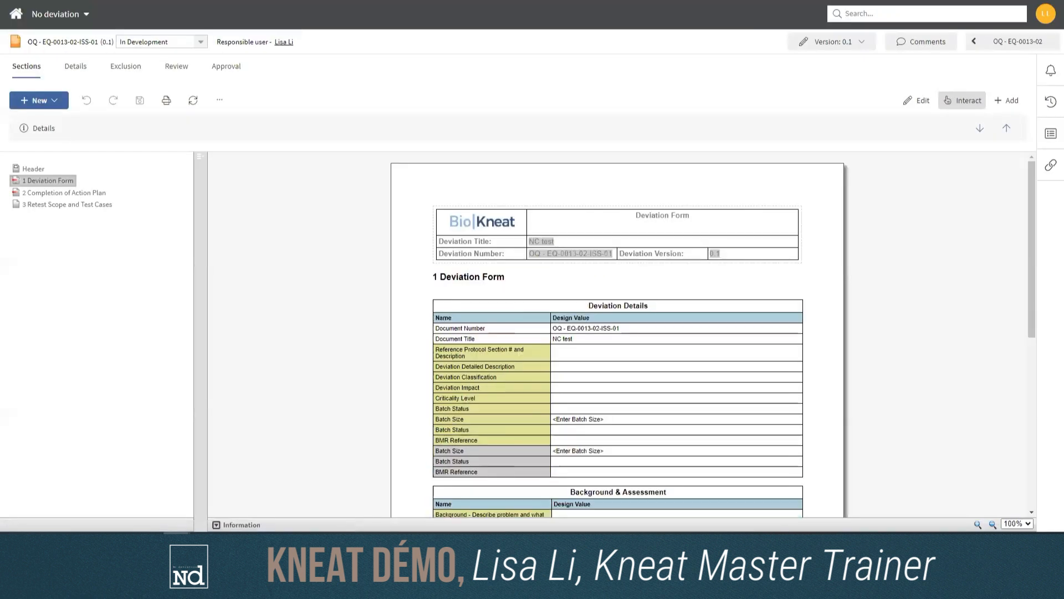
Step: Set the Deviation Classification in the Deviation Details table of the Deviation Form to Software Error and save it
scroll(830, 260, down, 2)
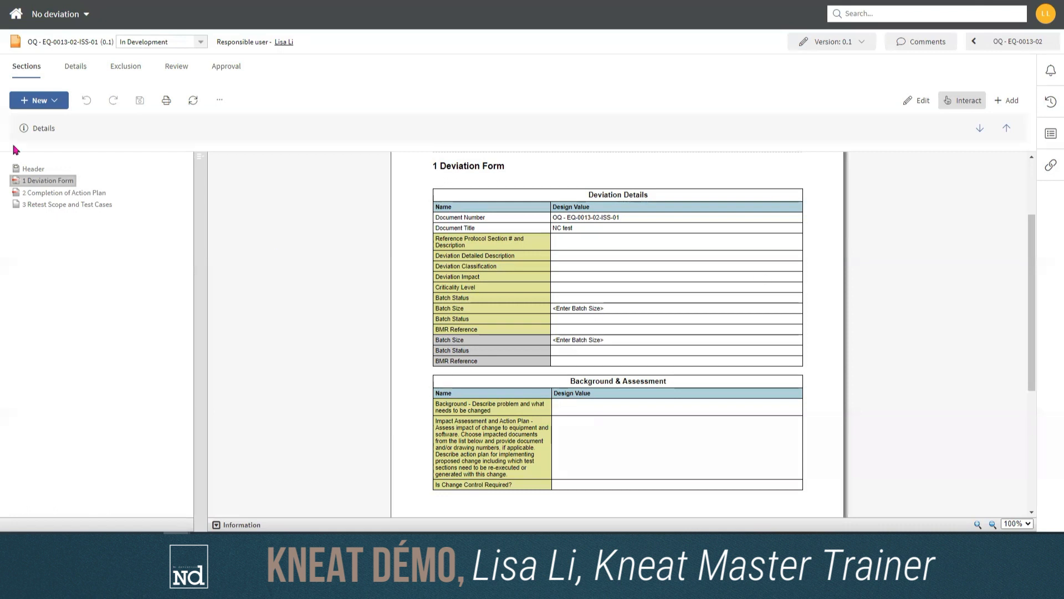
click(88, 193)
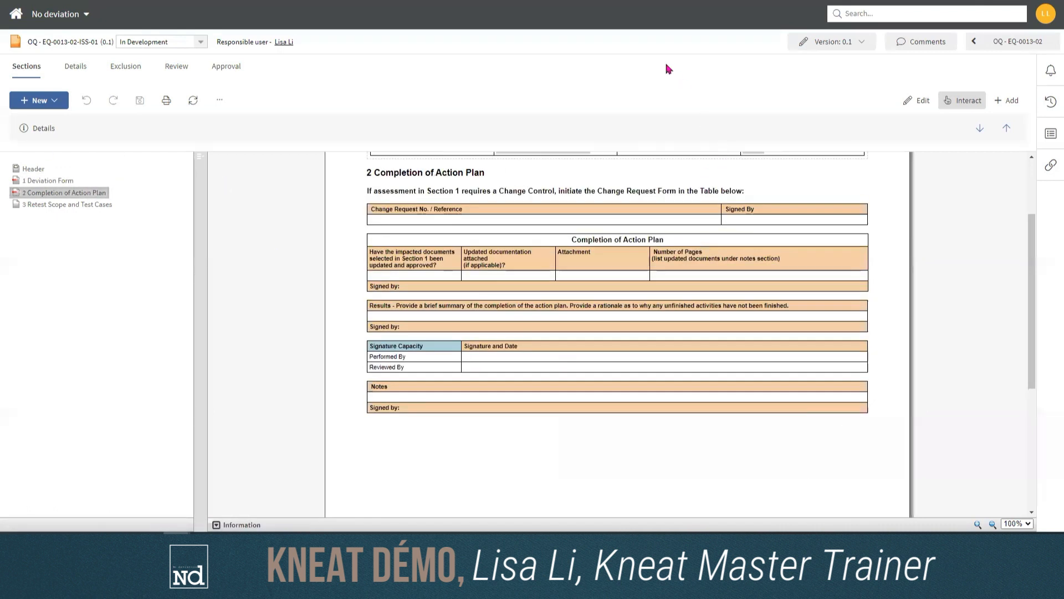
click(43, 182)
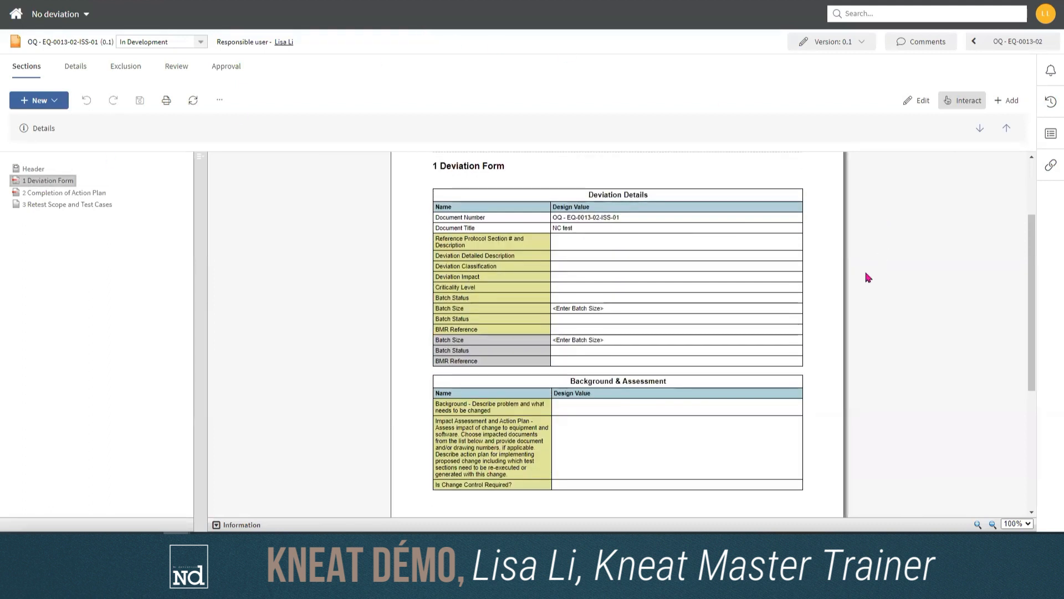
scroll(864, 269, up, 2)
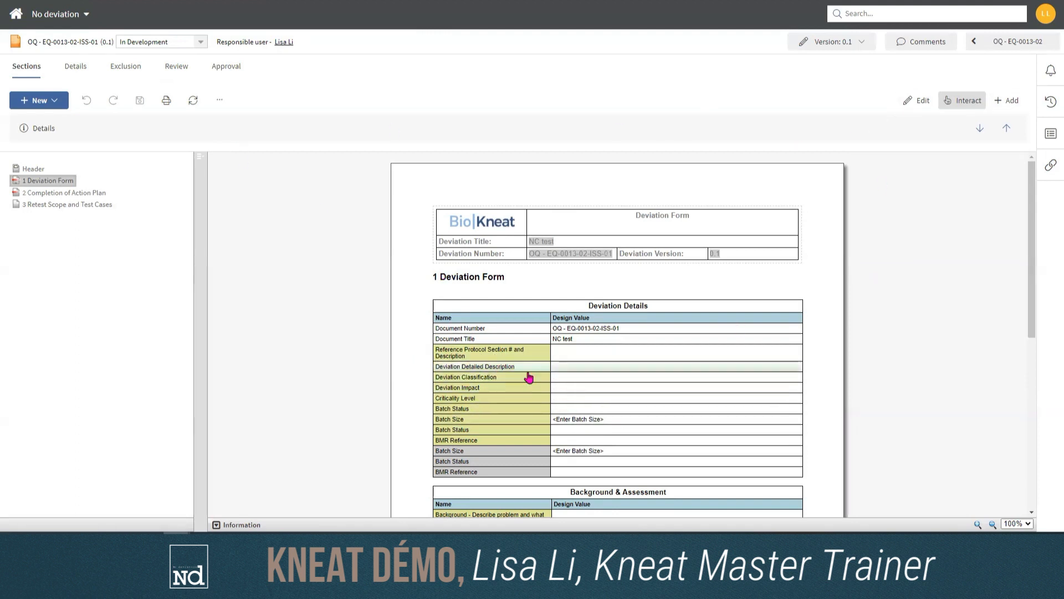
click(585, 380)
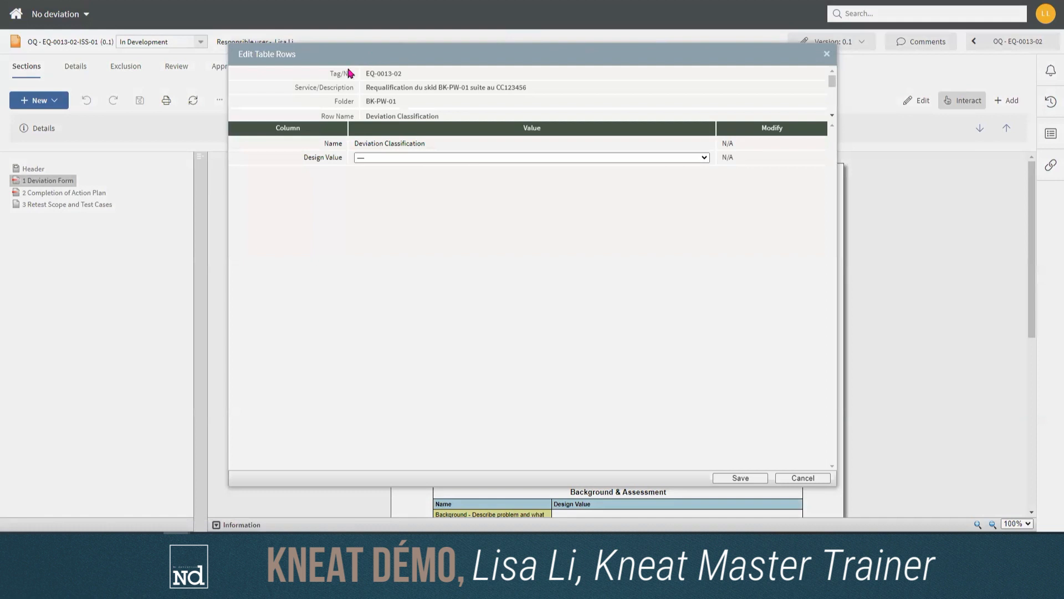
click(428, 160)
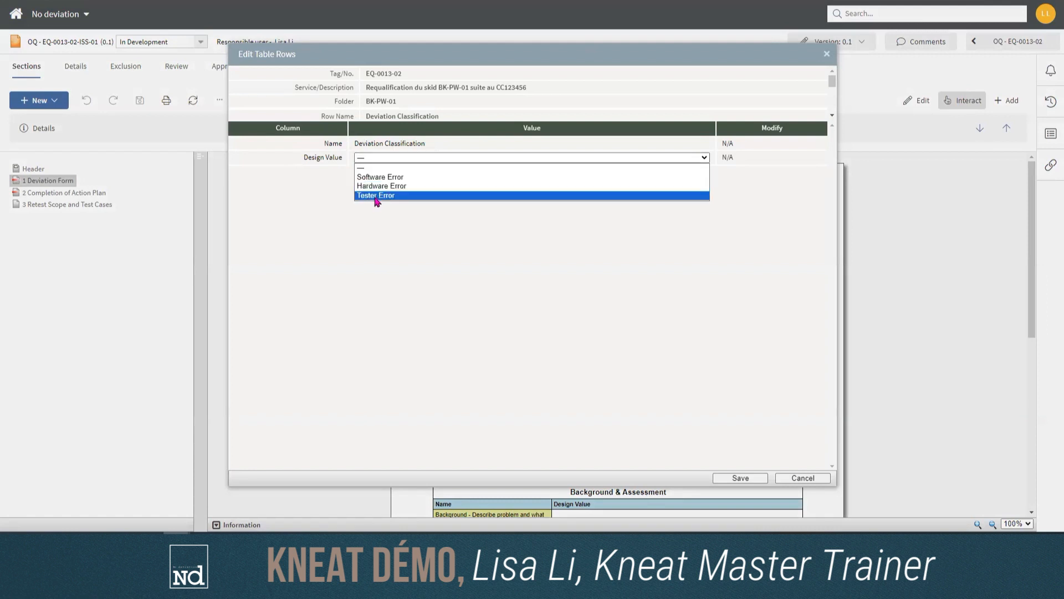
click(404, 178)
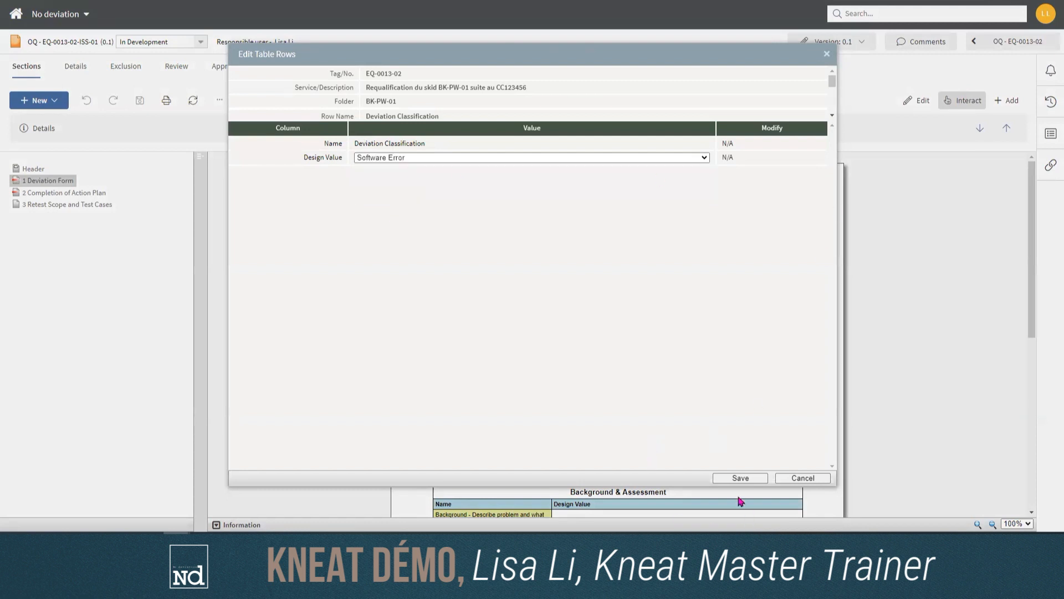
click(741, 478)
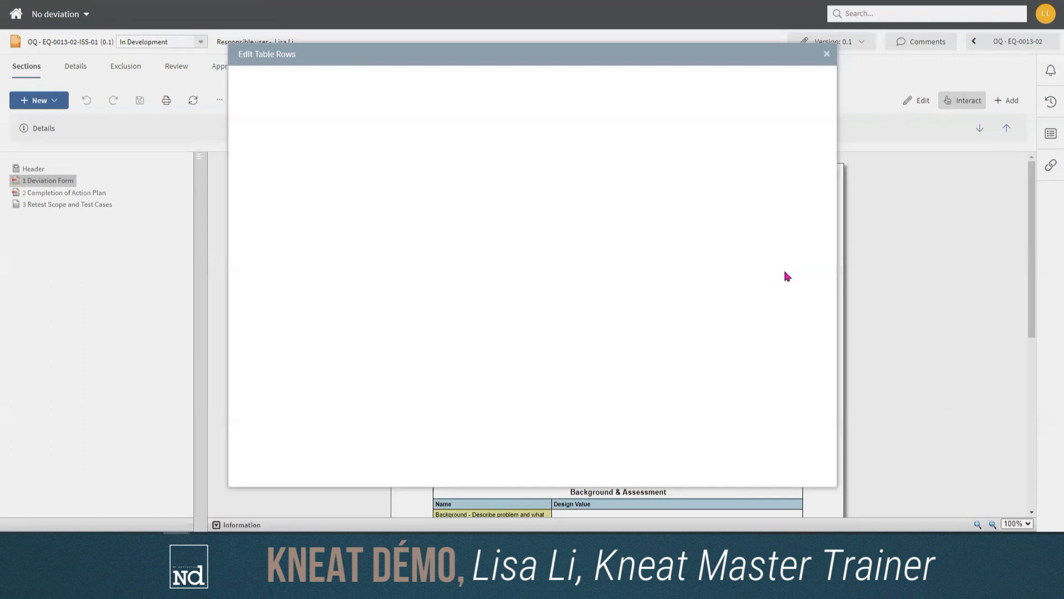
Step: Examine the issue's Deviation Form, Completion of Action Plan, and Retest Scope and Test Cases sections
scroll(772, 250, down, 2)
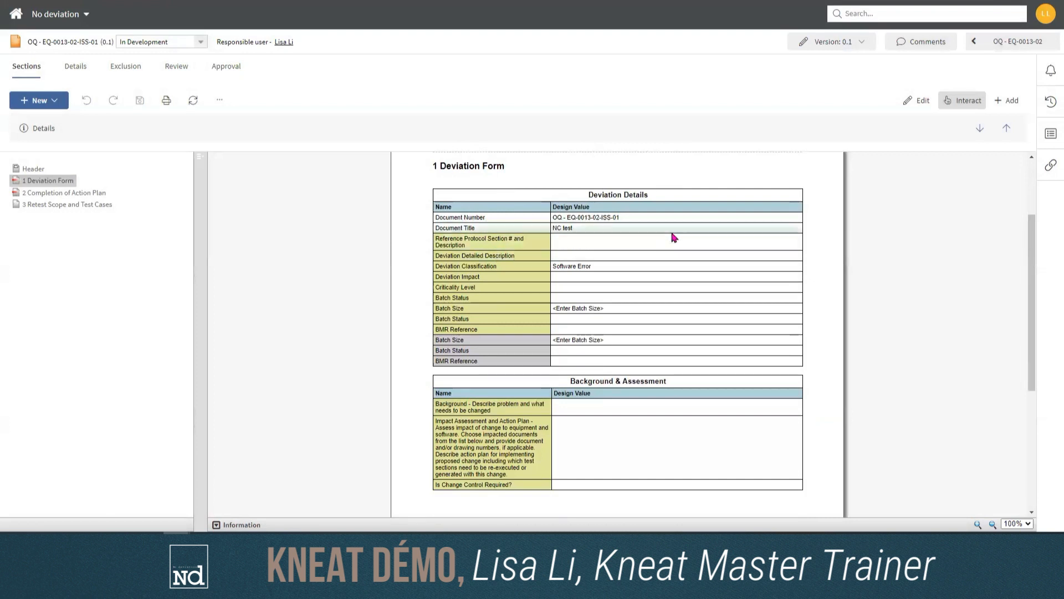
scroll(713, 241, down, 2)
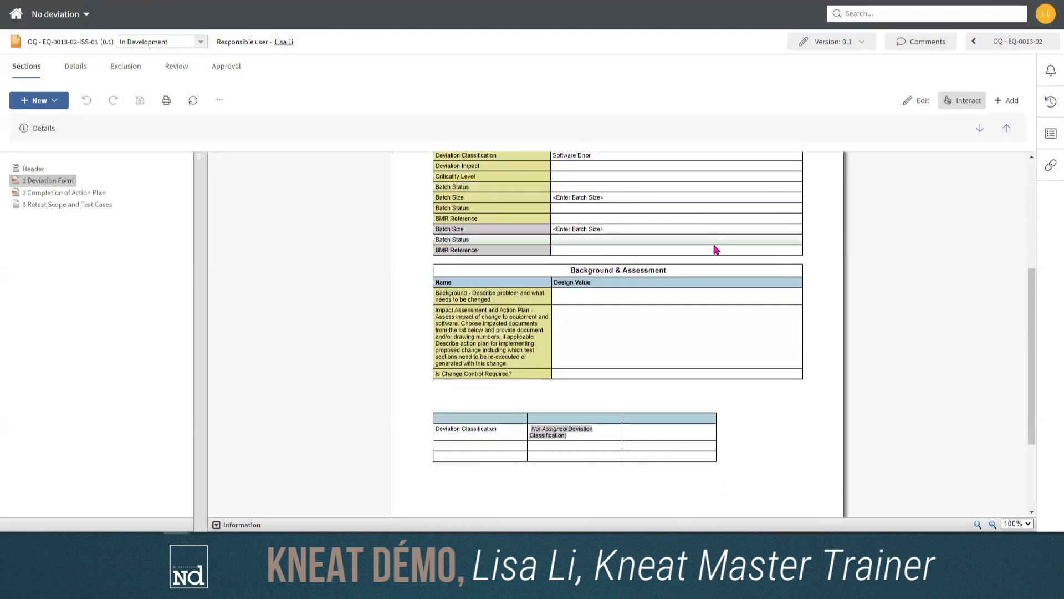
scroll(784, 344, up, 5)
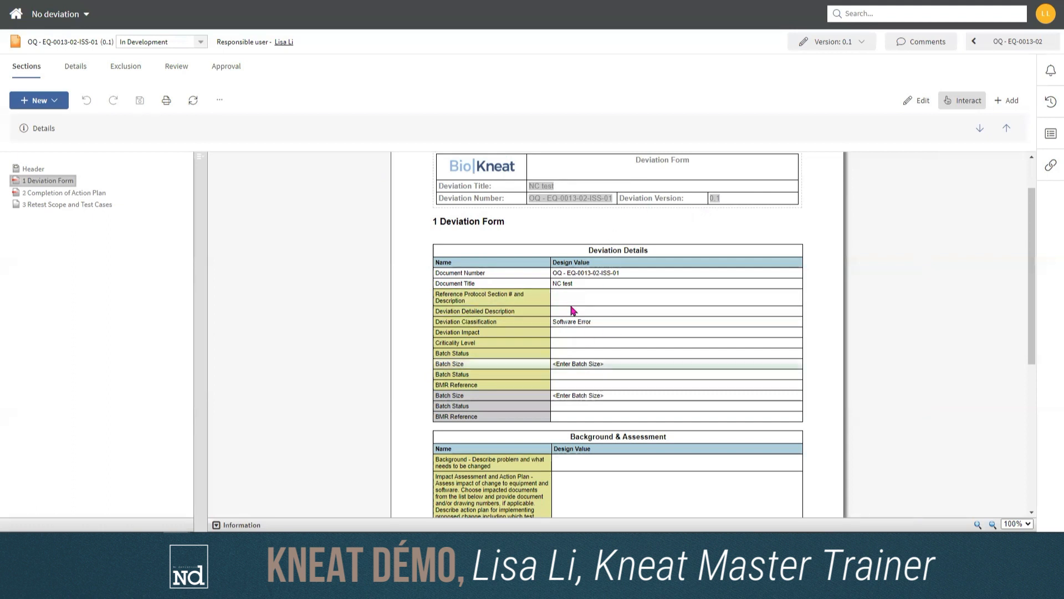
scroll(665, 383, down, 1)
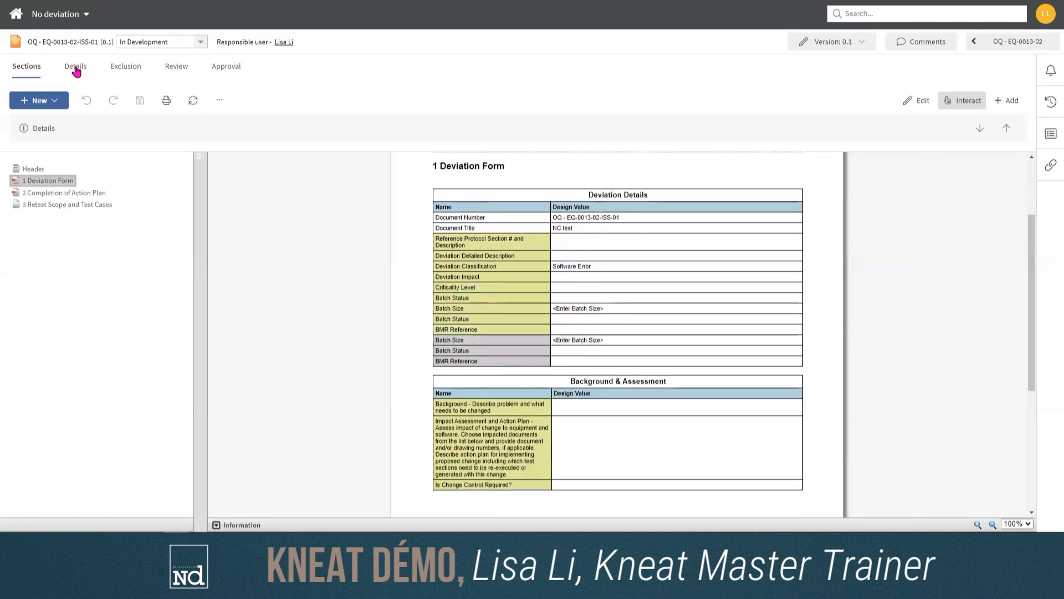
click(65, 192)
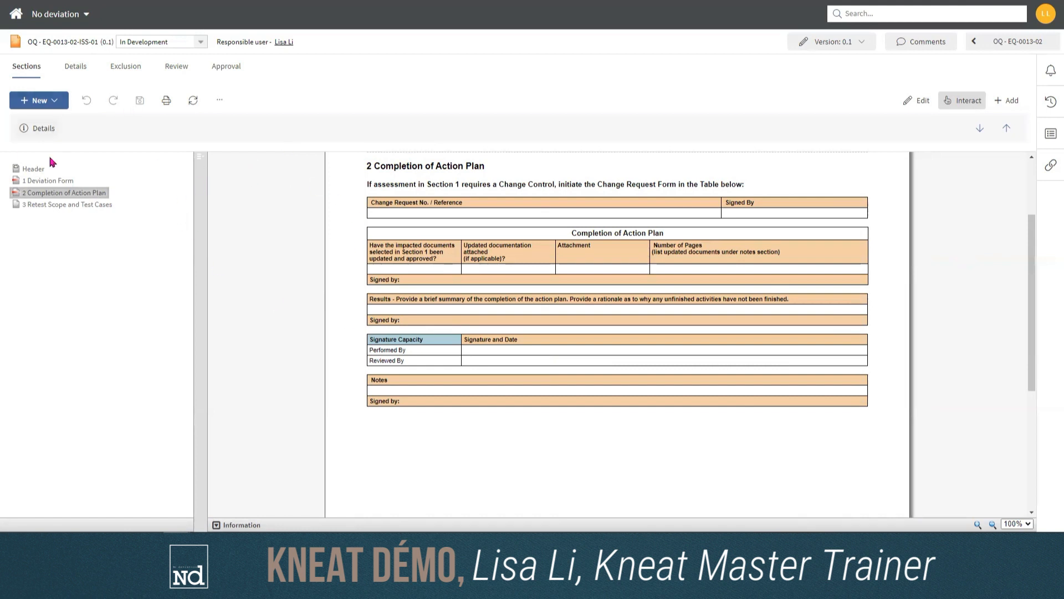
click(75, 205)
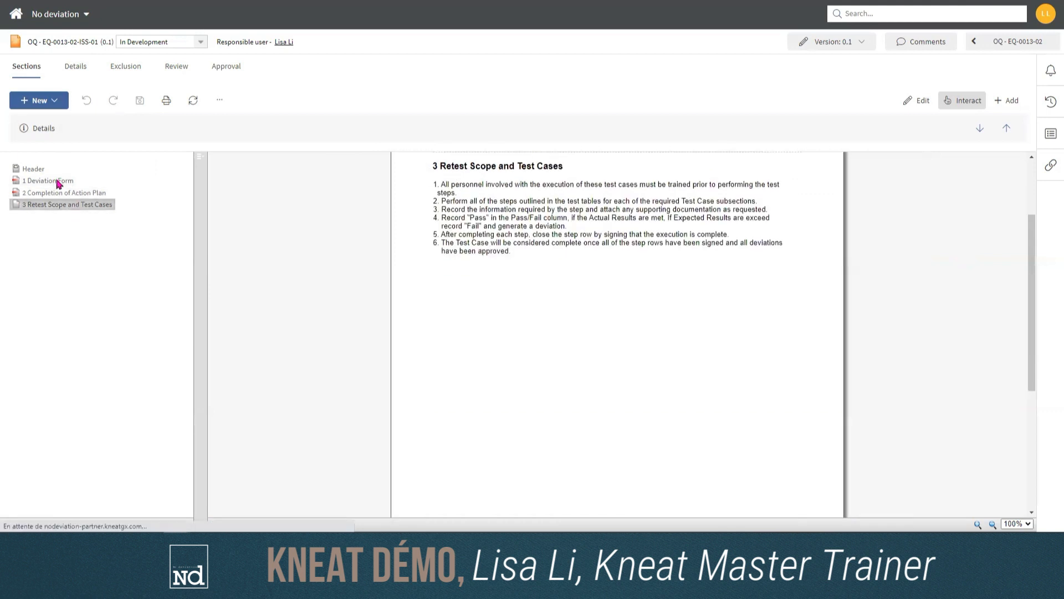
click(57, 181)
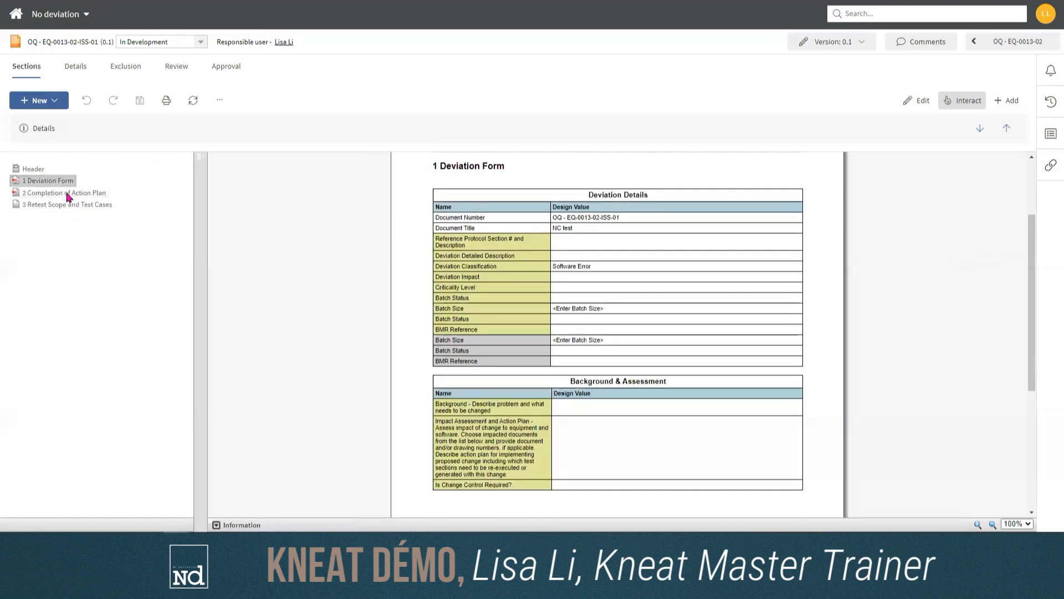
click(64, 193)
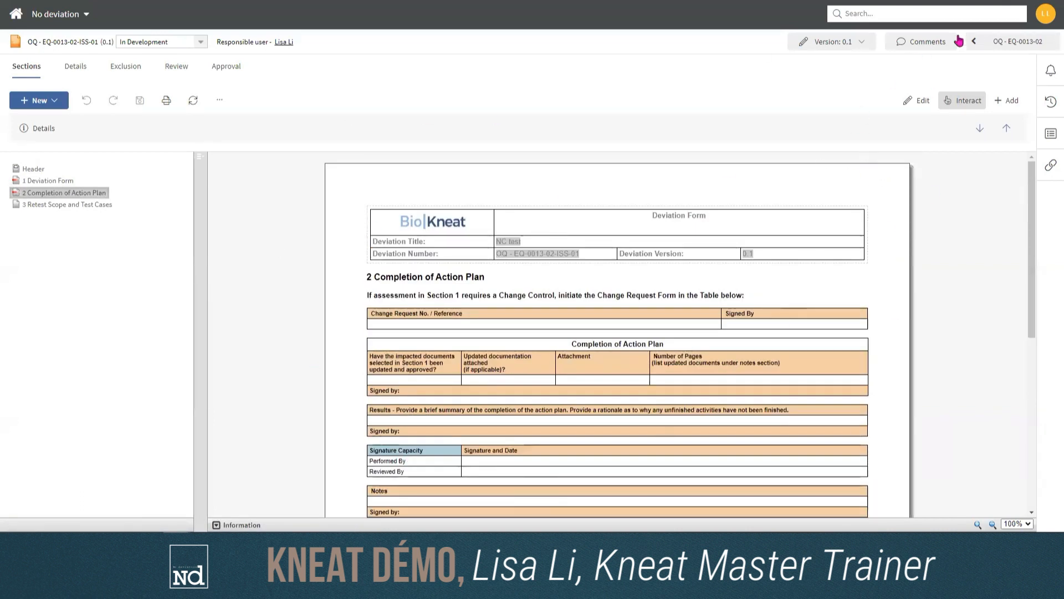
Step: Return to the OQ - EQ-0013-02 protocol and view the information on the Pass/Fail column of the Operating Procedures table
click(1005, 45)
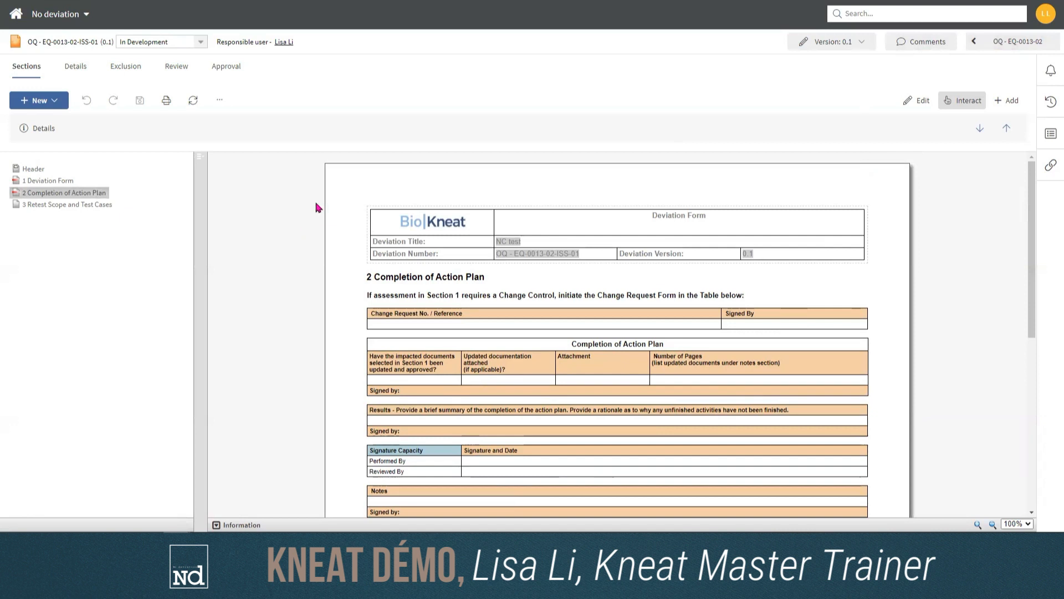
click(993, 45)
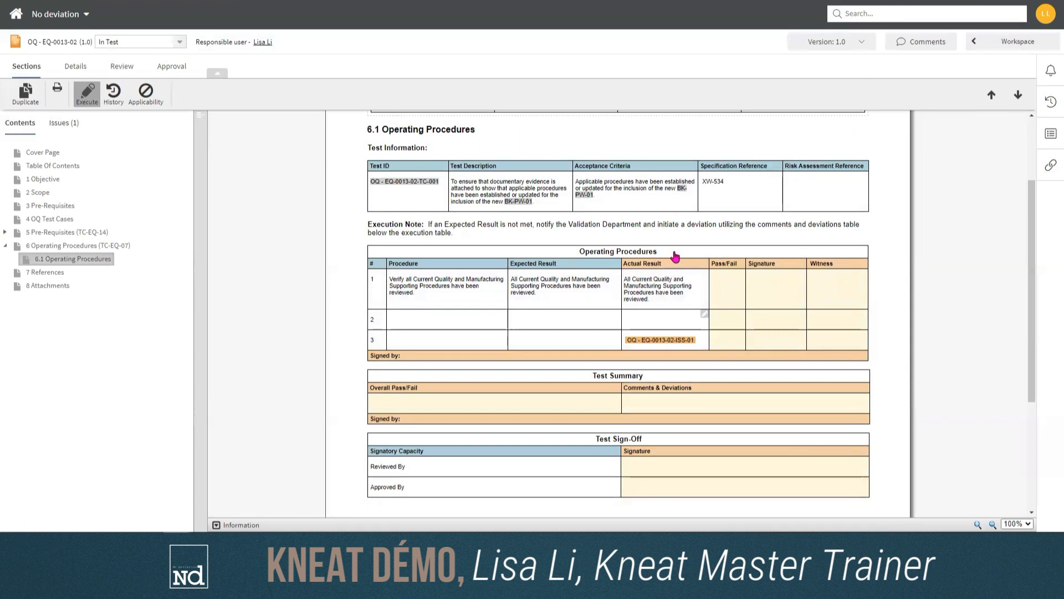
click(740, 270)
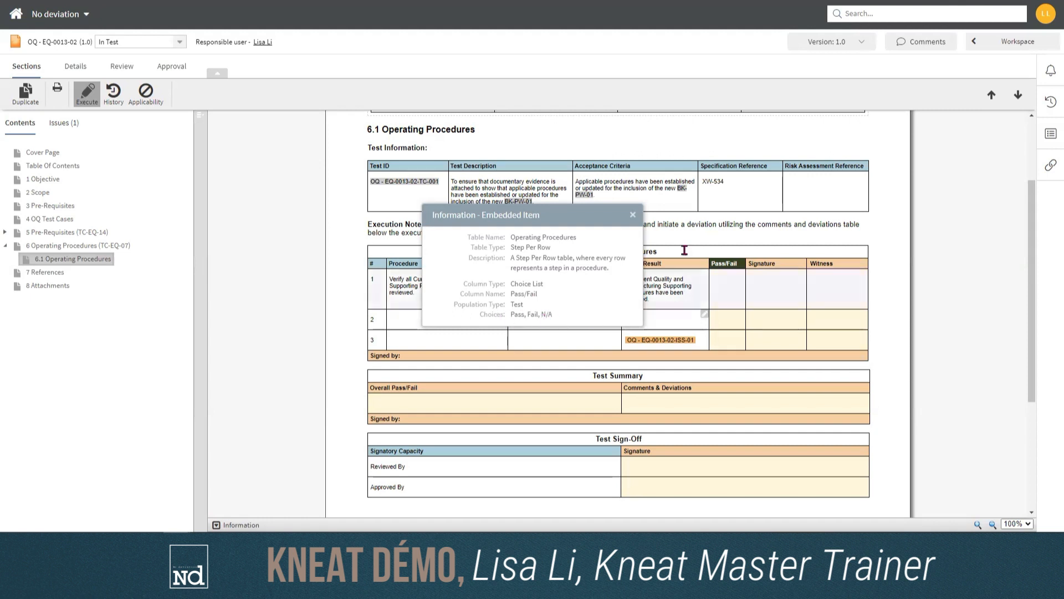
Step: Close the column information and record N/A as the Pass/Fail result for row 1 of the Operating Procedures table
click(729, 298)
click(633, 215)
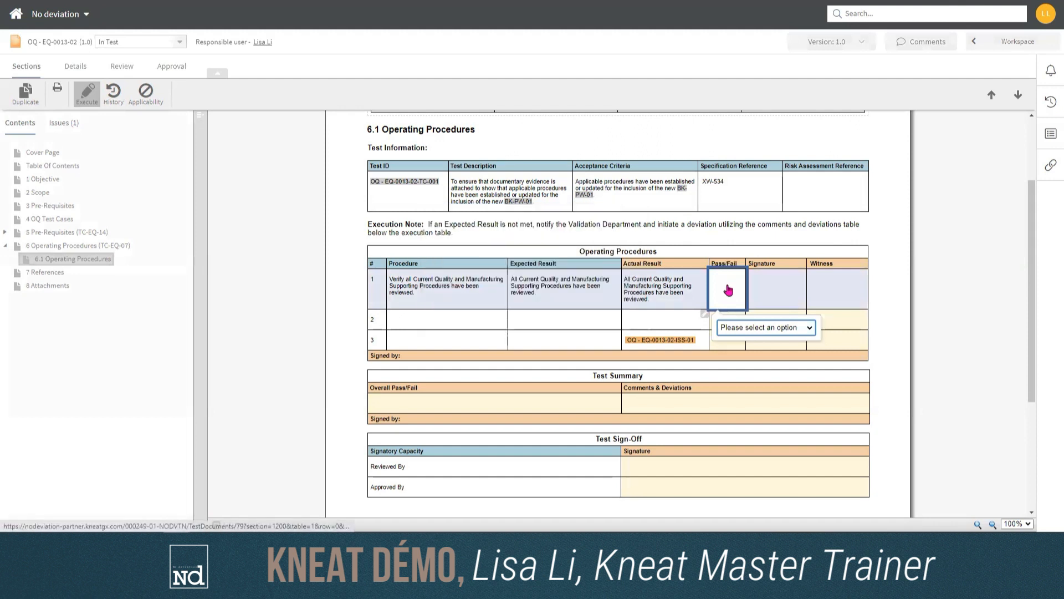
click(810, 328)
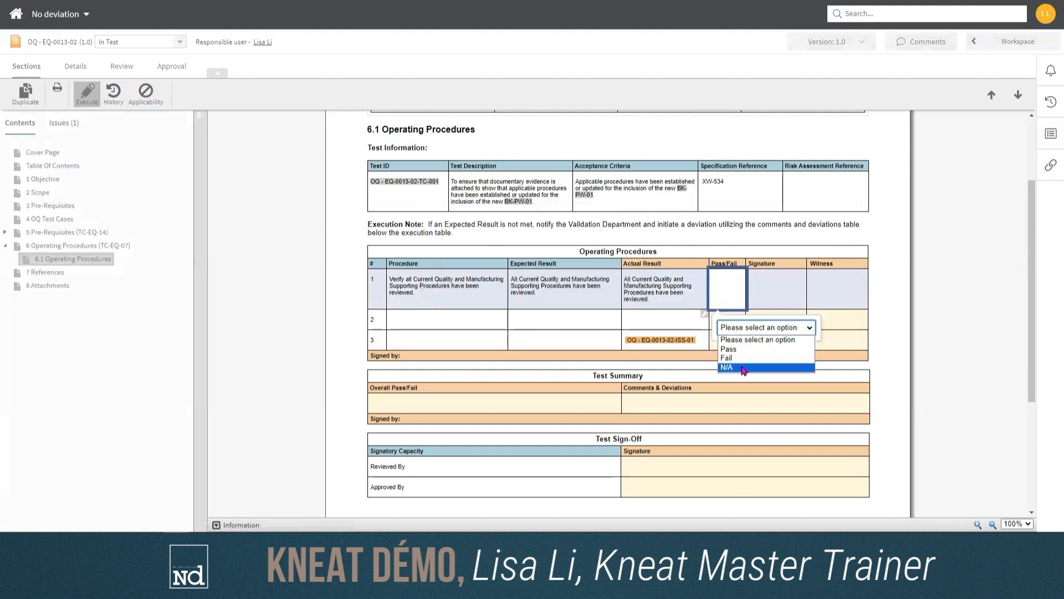
click(745, 356)
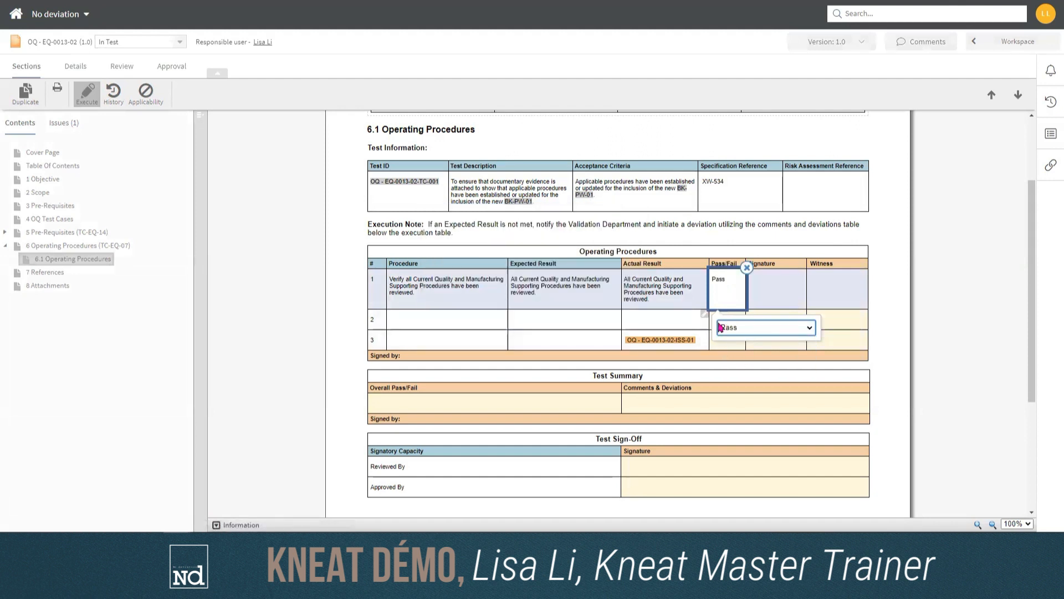
click(771, 328)
click(743, 358)
click(741, 328)
click(726, 367)
click(918, 251)
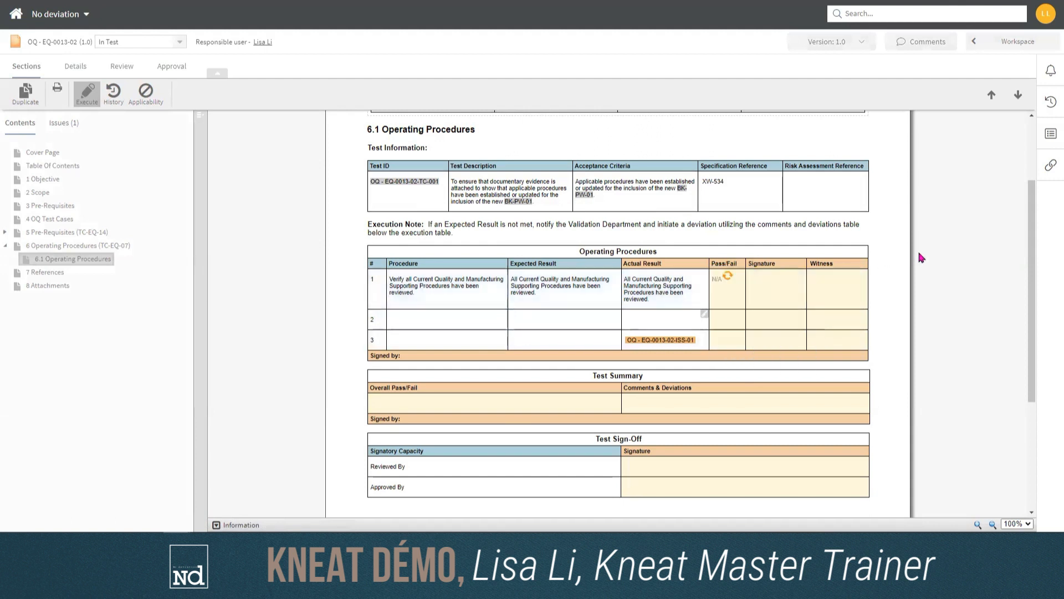
Step: Correct the row 1 Pass/Fail result to Pass, giving "Test Pass" as the reason for change, and save it
click(723, 285)
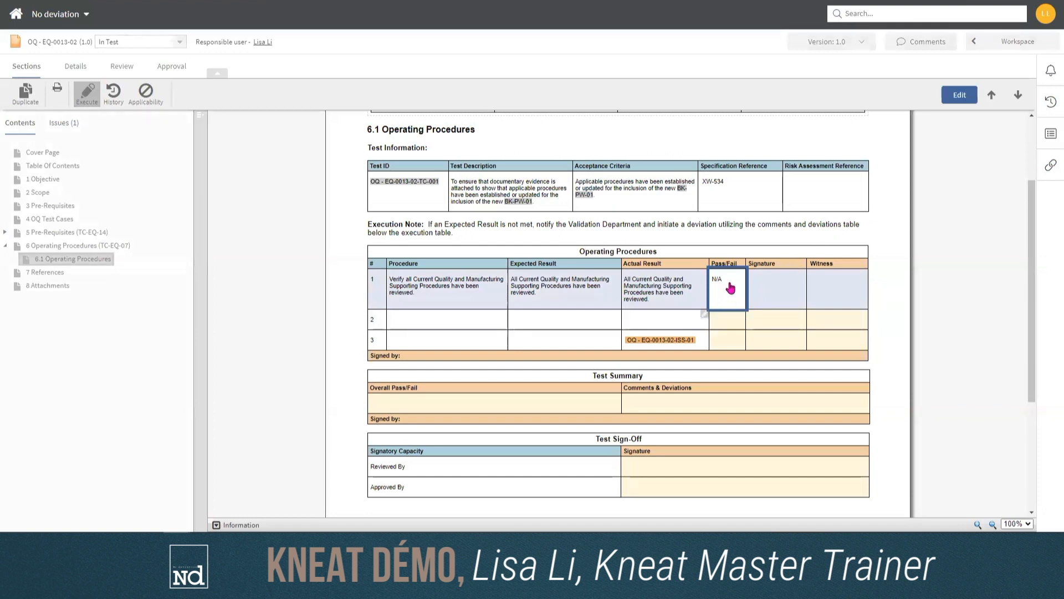
click(931, 289)
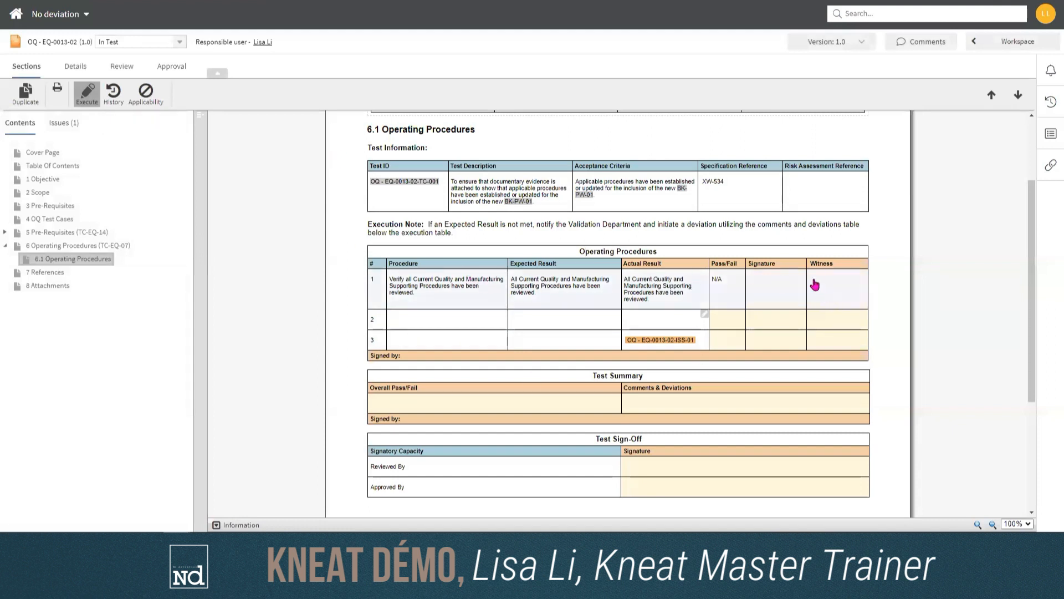
click(734, 290)
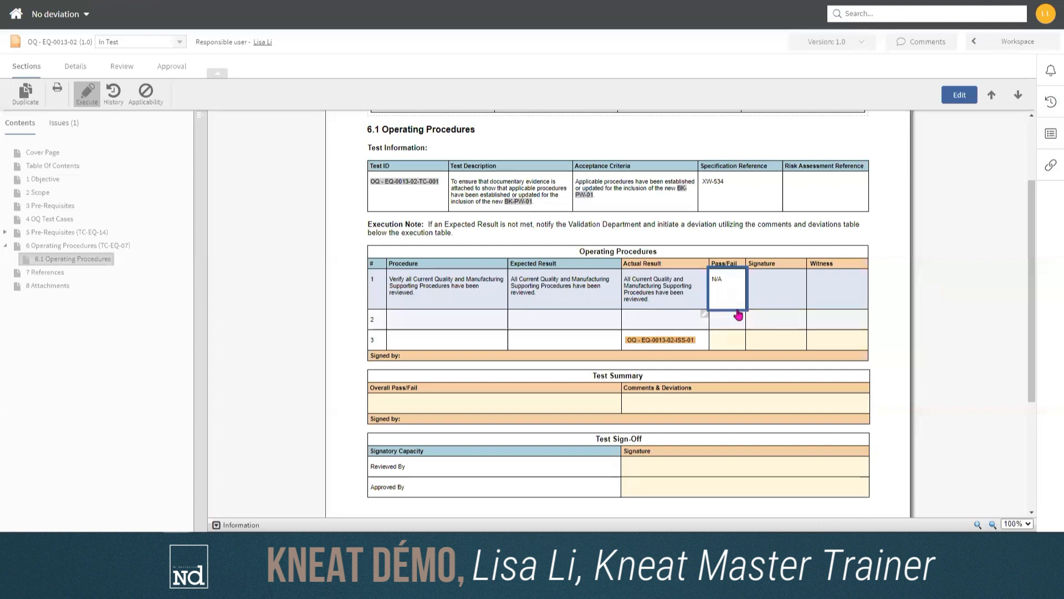
click(960, 95)
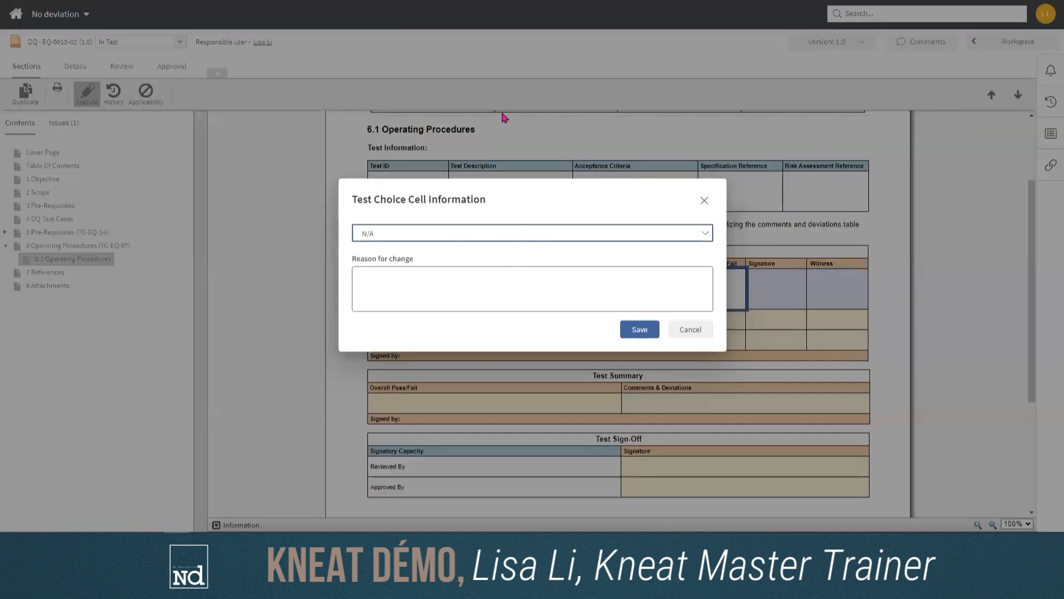
click(600, 237)
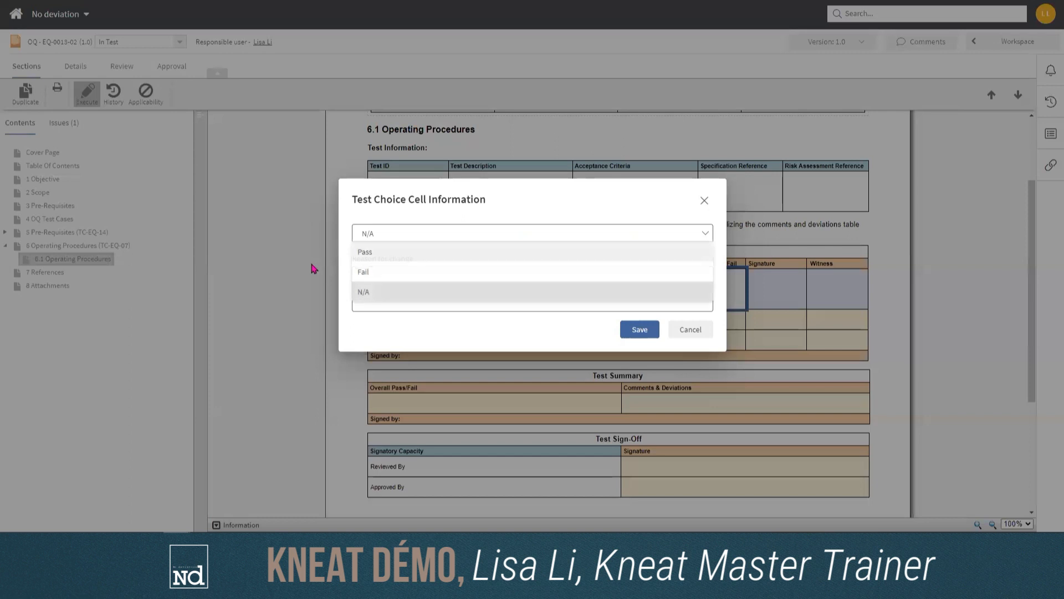
click(407, 250)
click(391, 282)
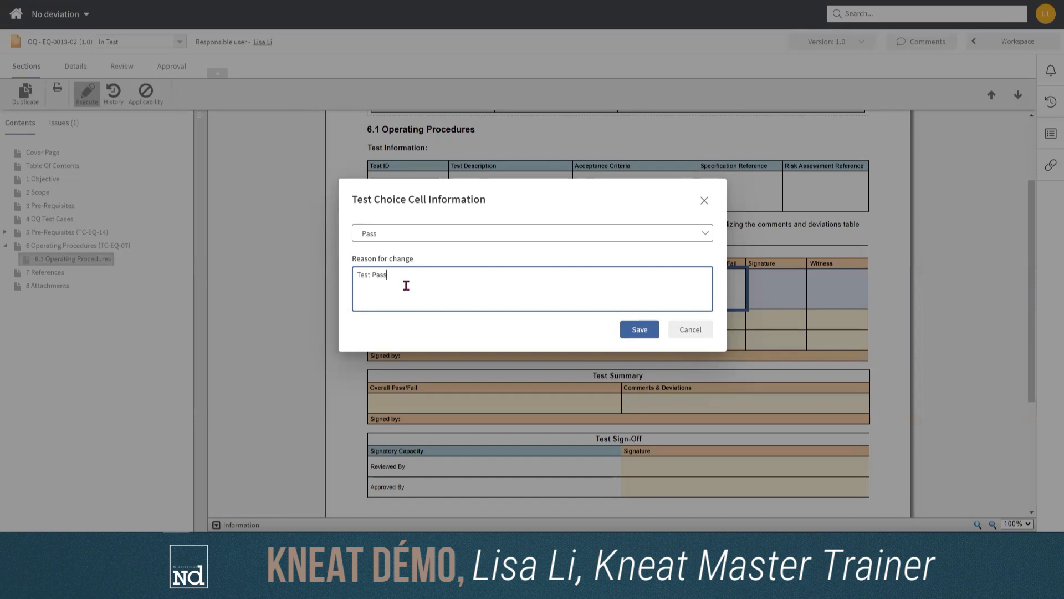
click(637, 329)
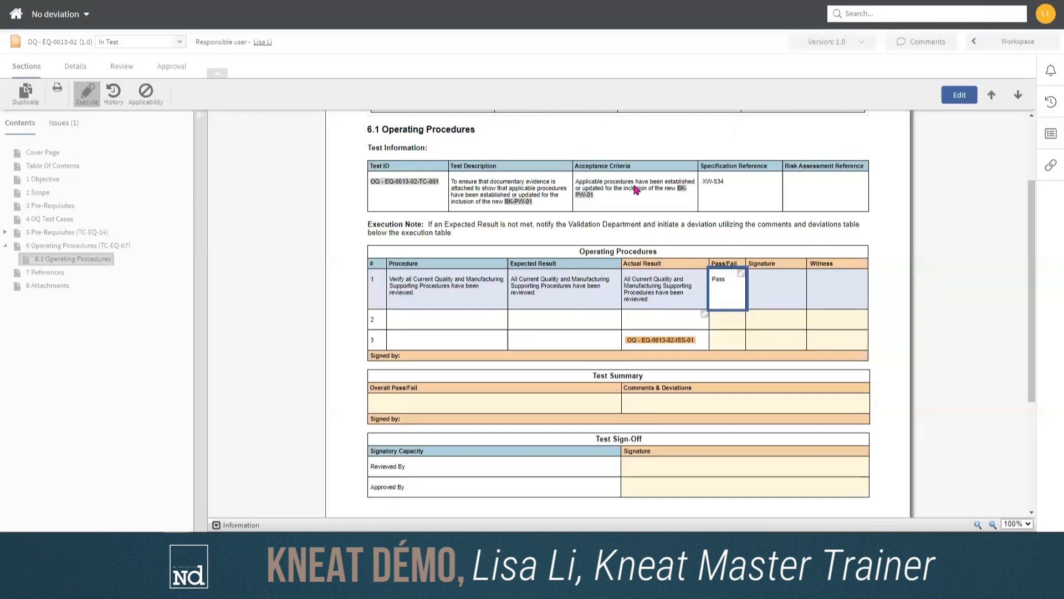
Step: Sign row 1 of the Operating Procedures table in its Signature cell, authenticating with the account password
click(783, 294)
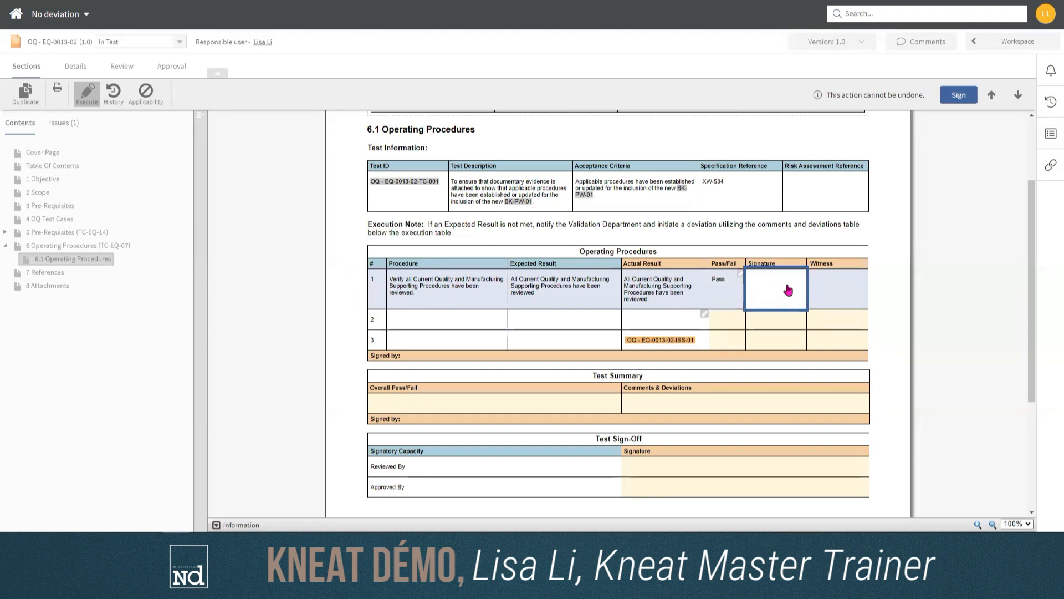
click(959, 95)
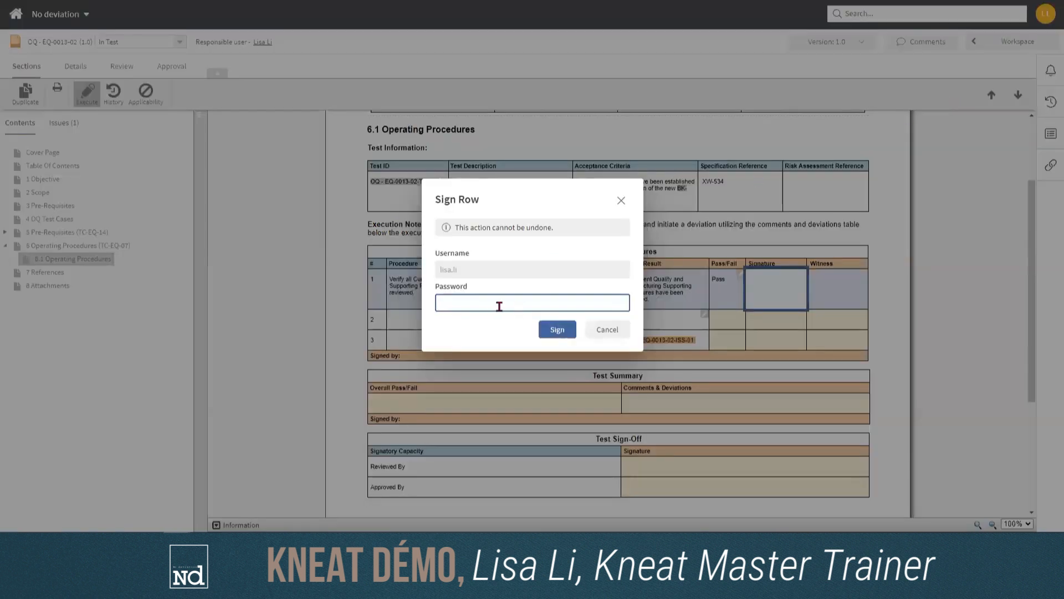
text(•)
key(Return)
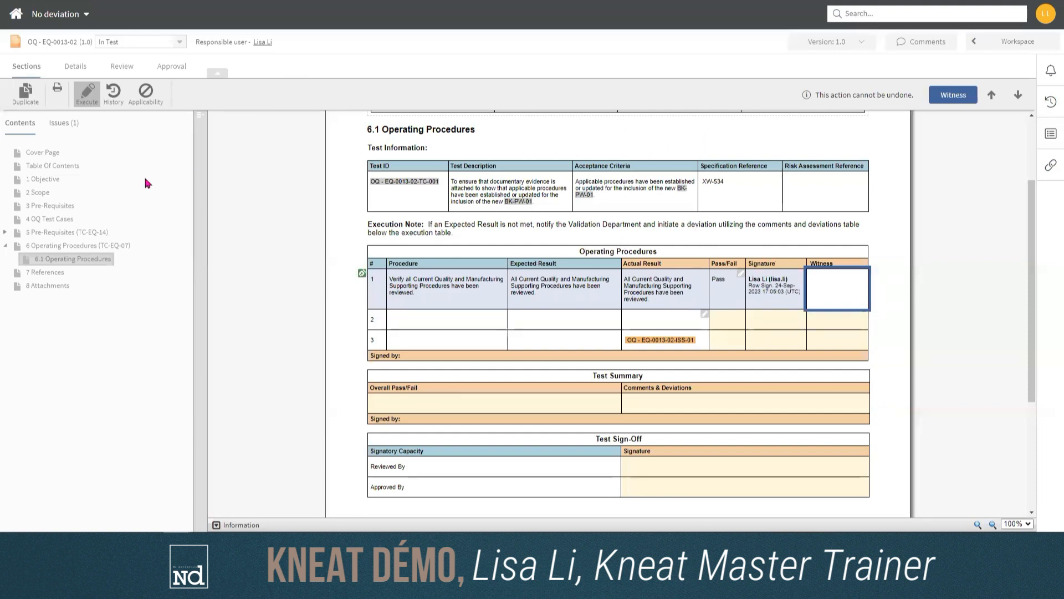
Step: Open the signed row 1 Actual Result for editing, enter "Demo" as the reason for change, and save and sign with the account password
click(695, 294)
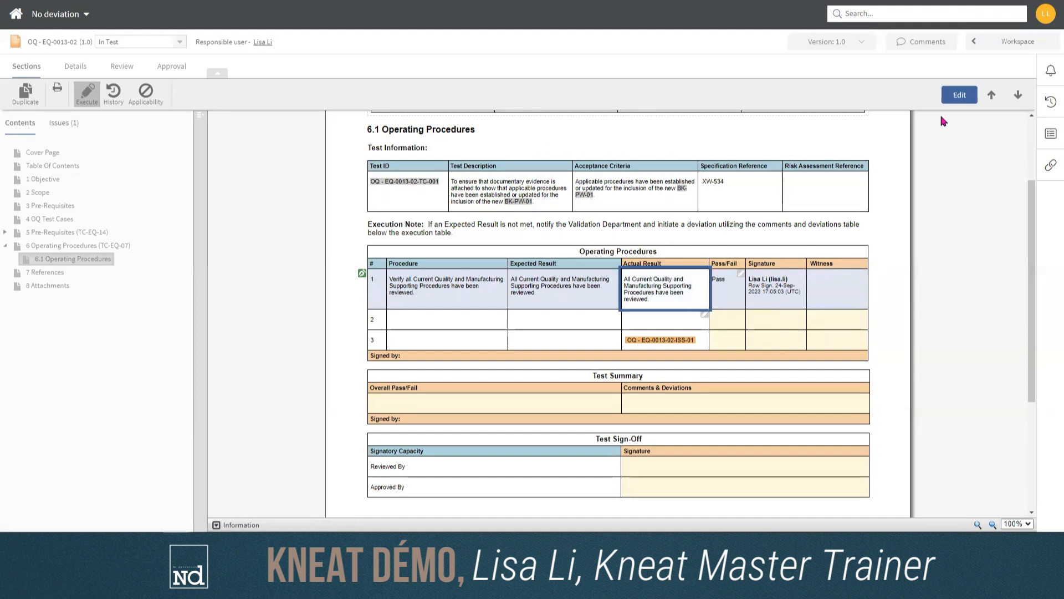
click(952, 95)
click(414, 302)
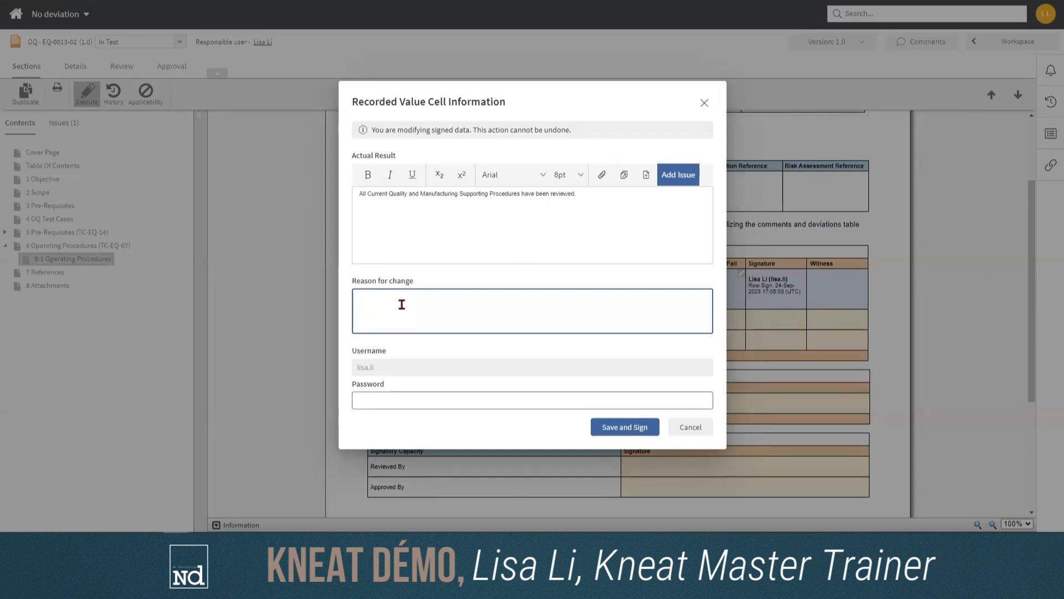
text(Demo)
key(Tab)
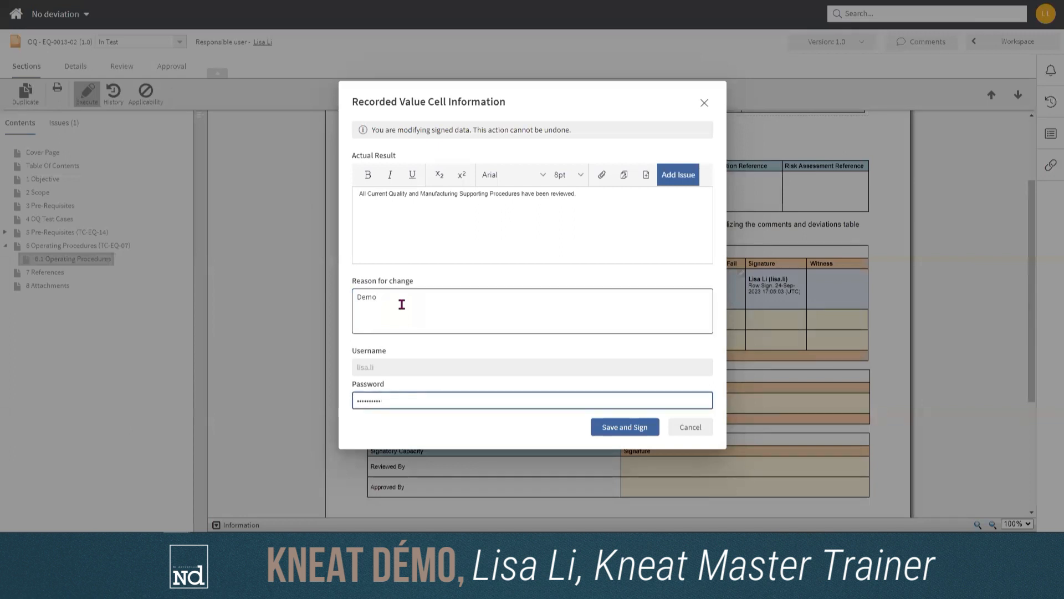
key(Return)
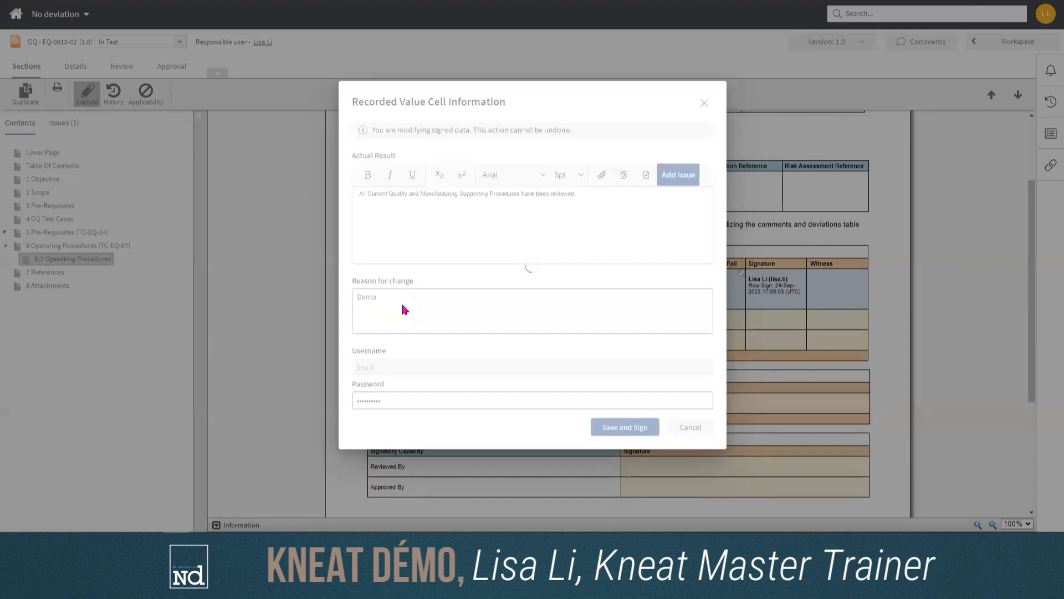